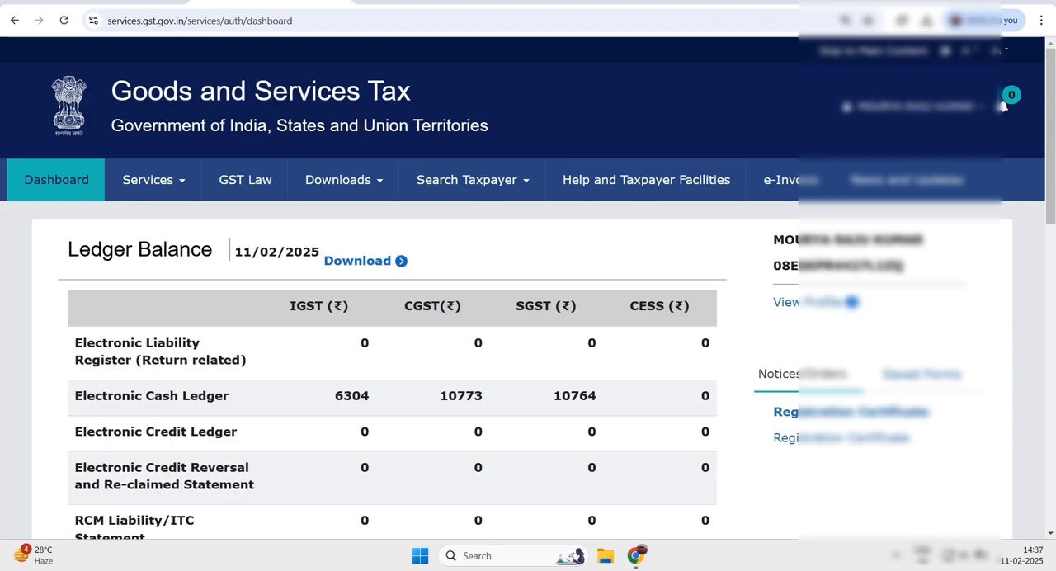
- Open the Returns Dashboard from the GST services
click(152, 179)
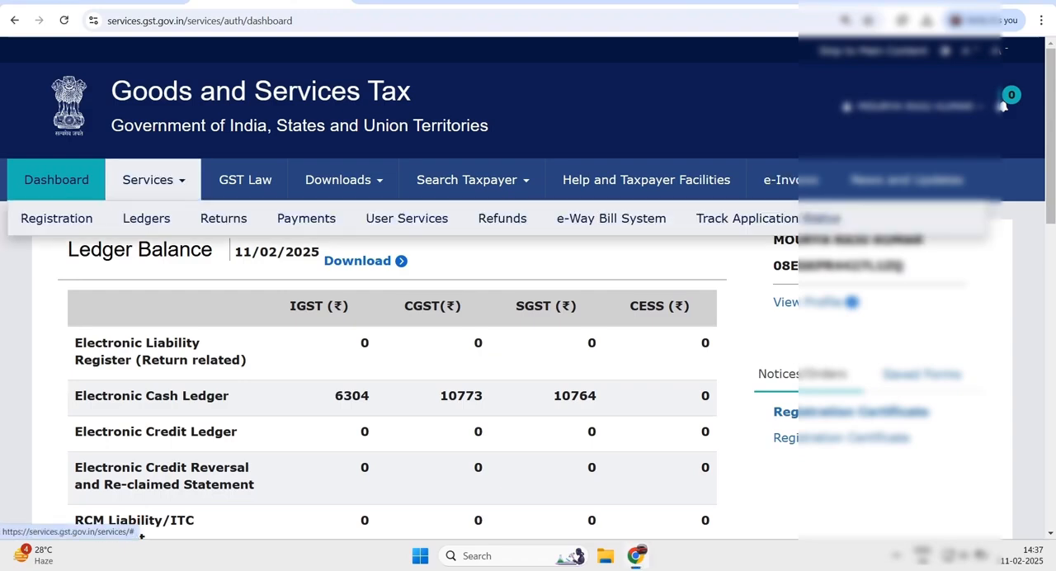
mouse_move(223, 218)
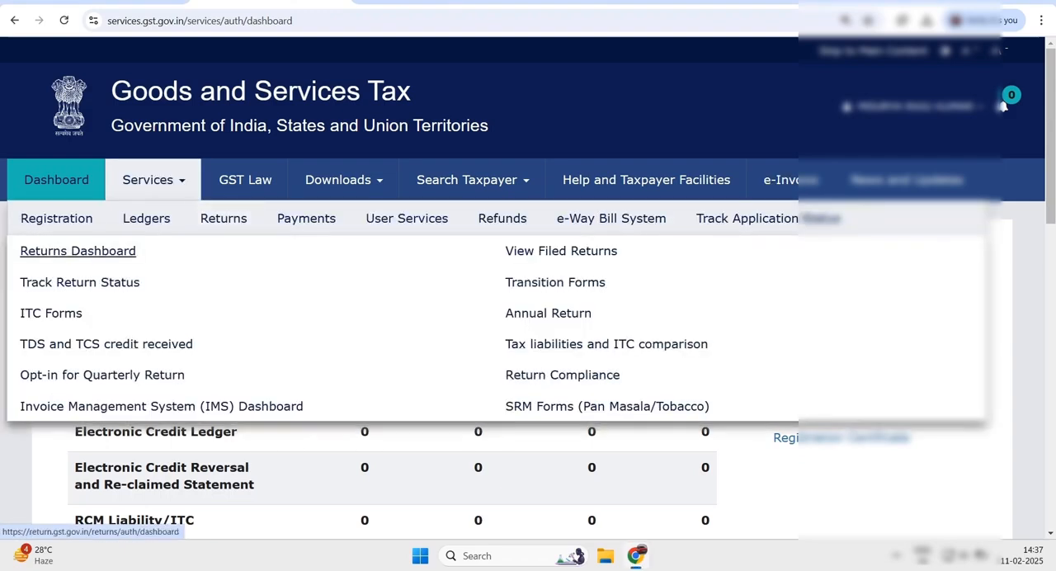
click(78, 251)
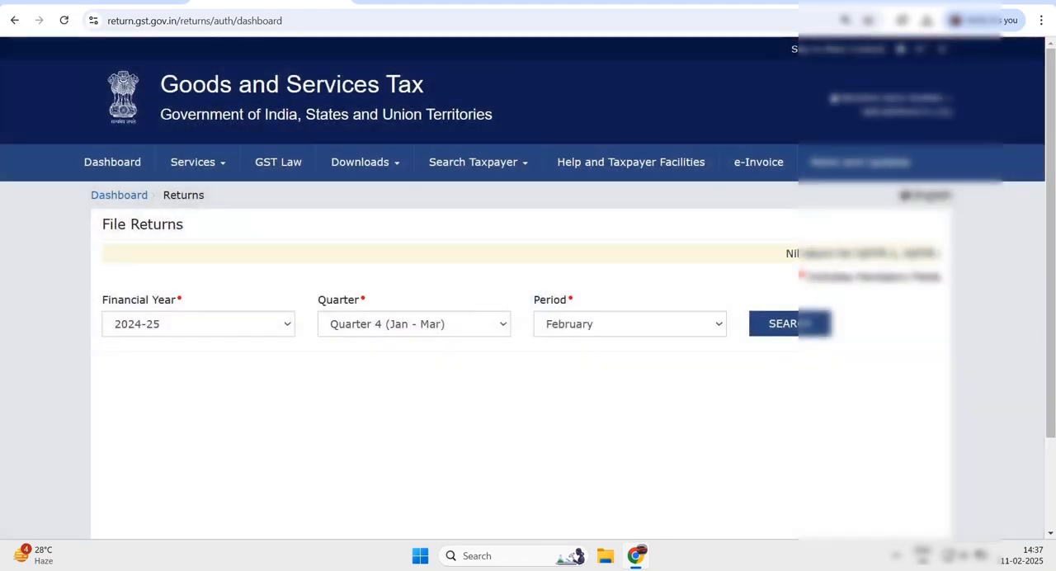
- Search the returns for financial year 2024-25, Quarter 4 (Jan - Mar), period January
drag(101, 224, 184, 223)
drag(102, 300, 175, 299)
drag(317, 300, 359, 300)
drag(534, 300, 566, 300)
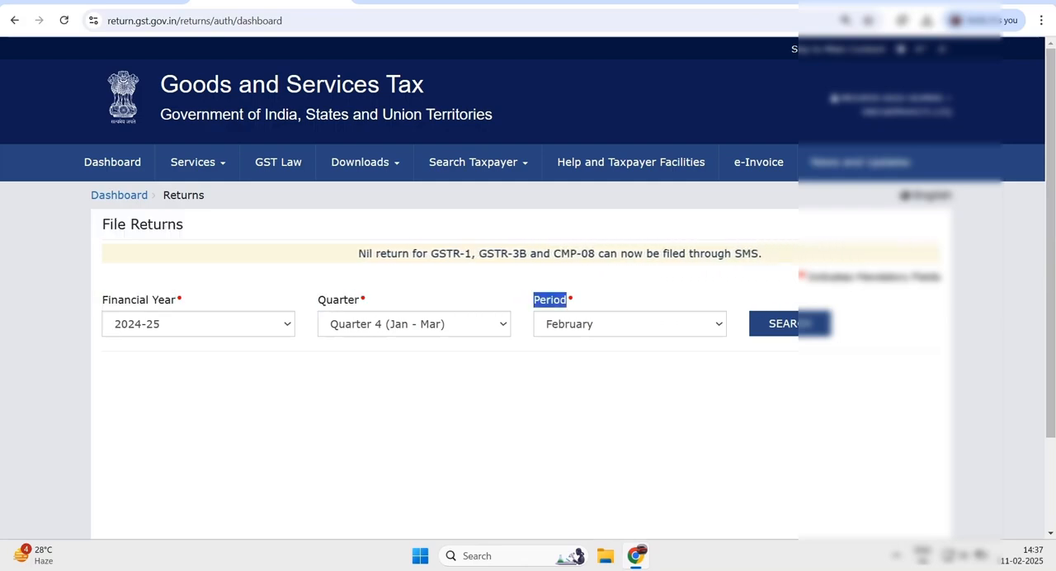
click(415, 325)
click(396, 401)
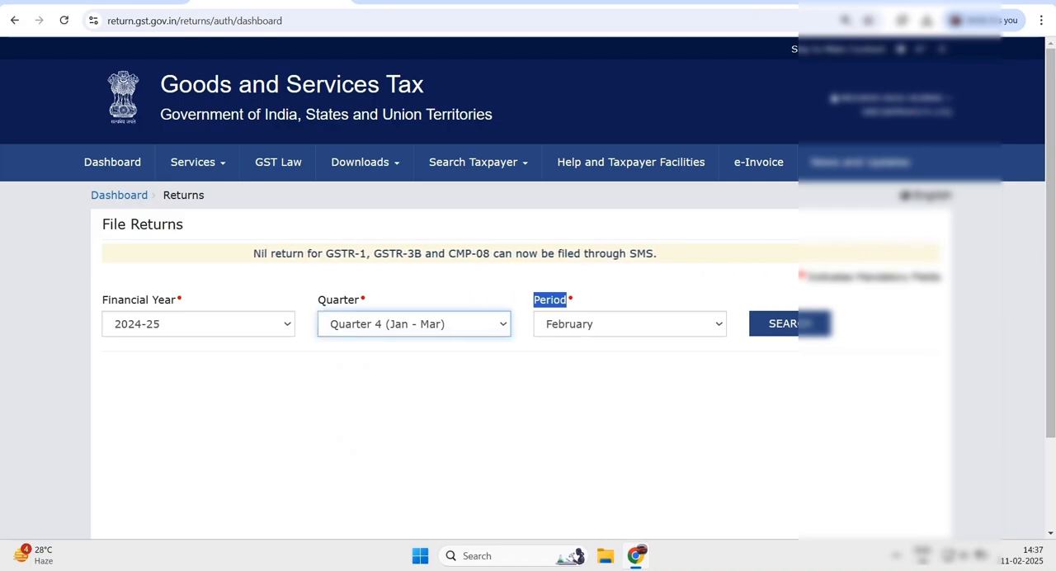
click(629, 324)
click(570, 347)
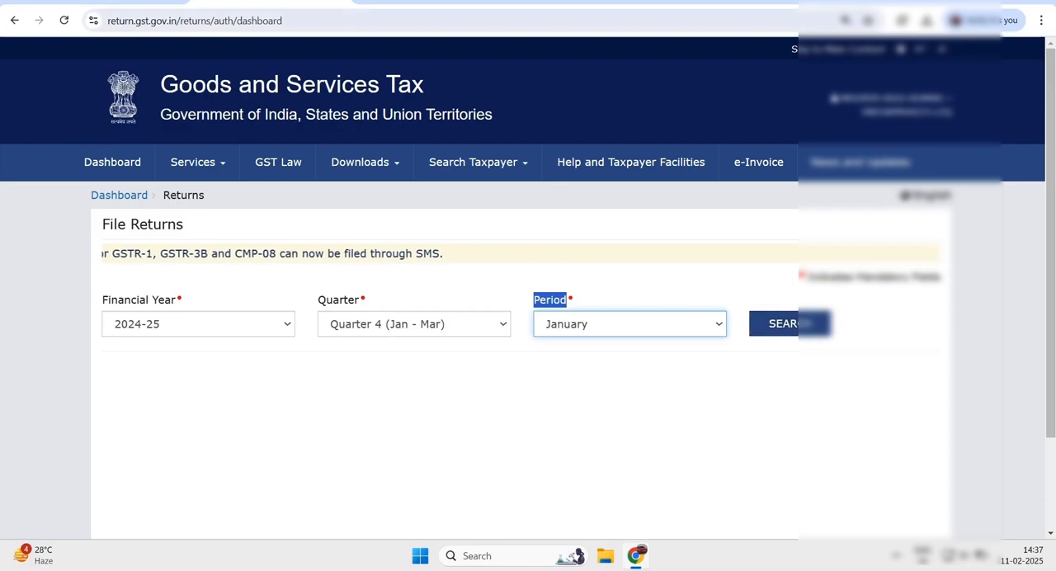
click(791, 323)
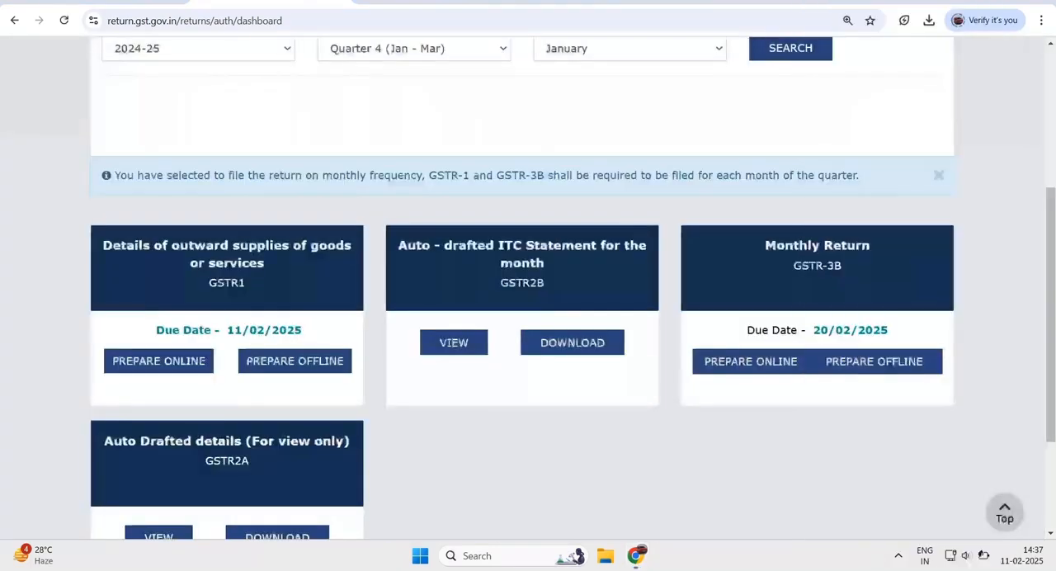
- Open GSTR-1 for online preparation and start a new record under 4A, 4B, 6B, 6C - B2B, SEZ, DE Invoices
scroll(521, 289, down, 1)
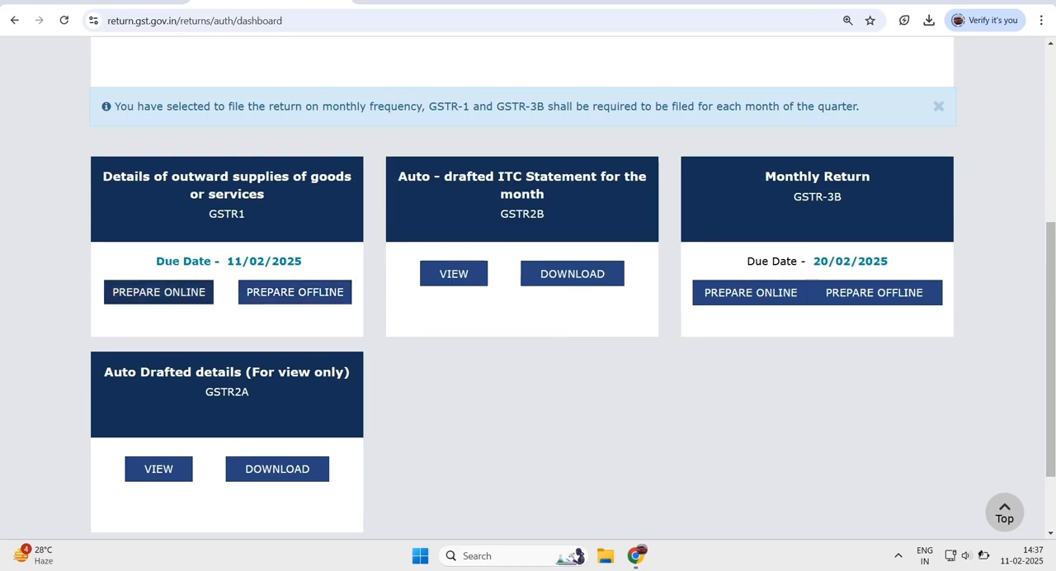
click(159, 292)
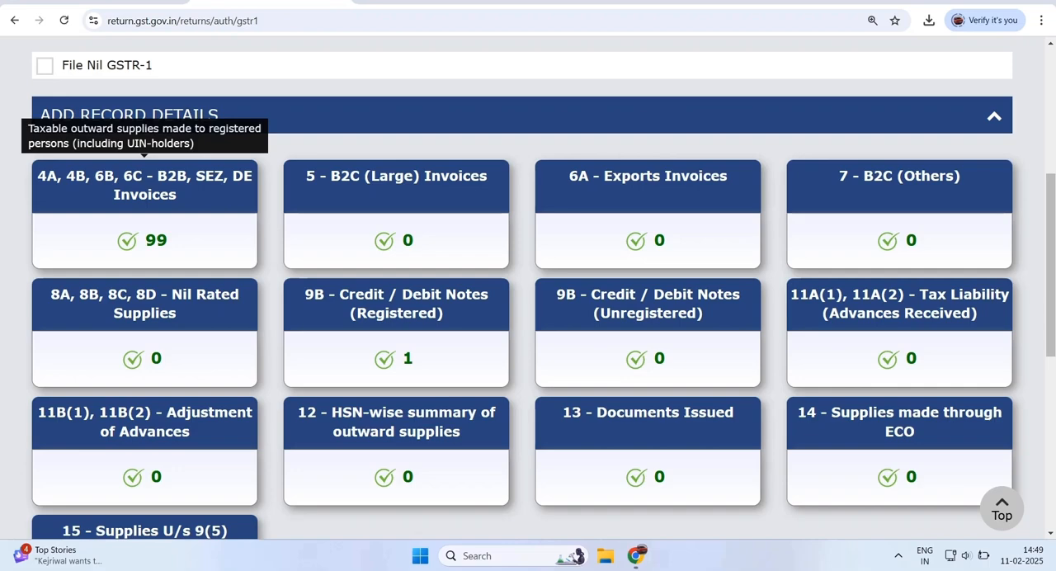
key(ctrl+minus)
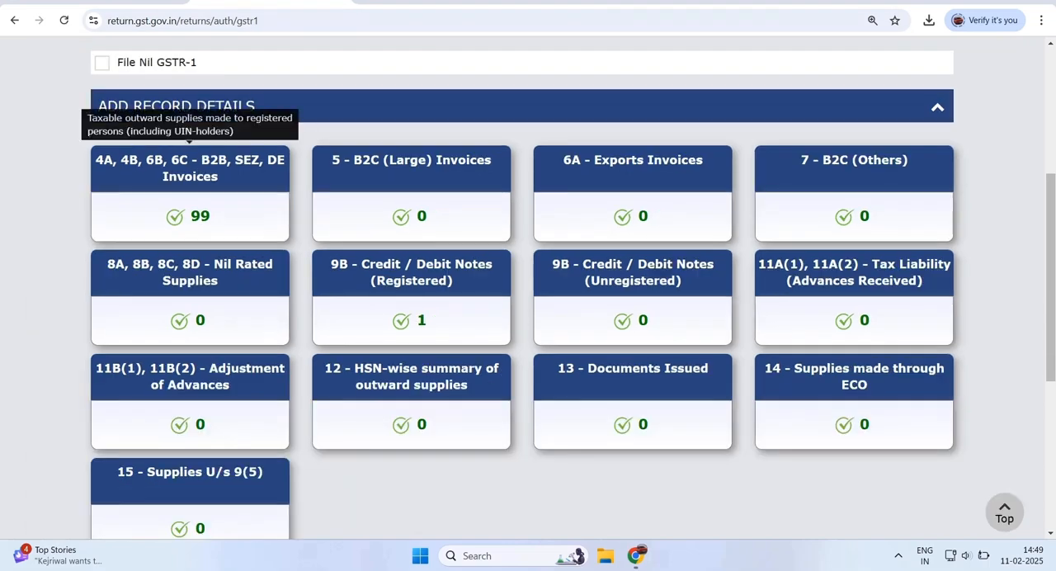
click(190, 191)
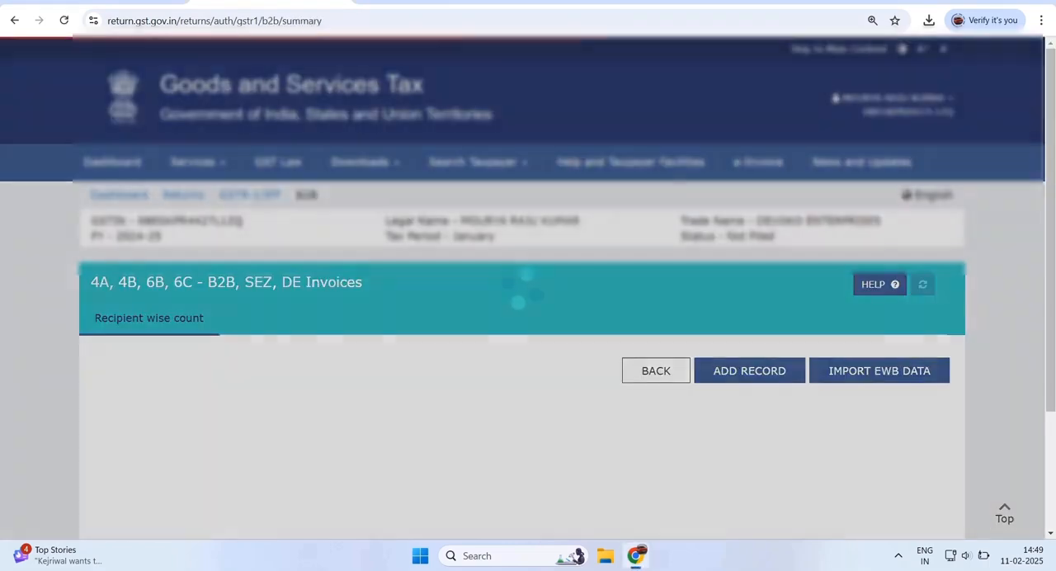
scroll(190, 191, down, 4)
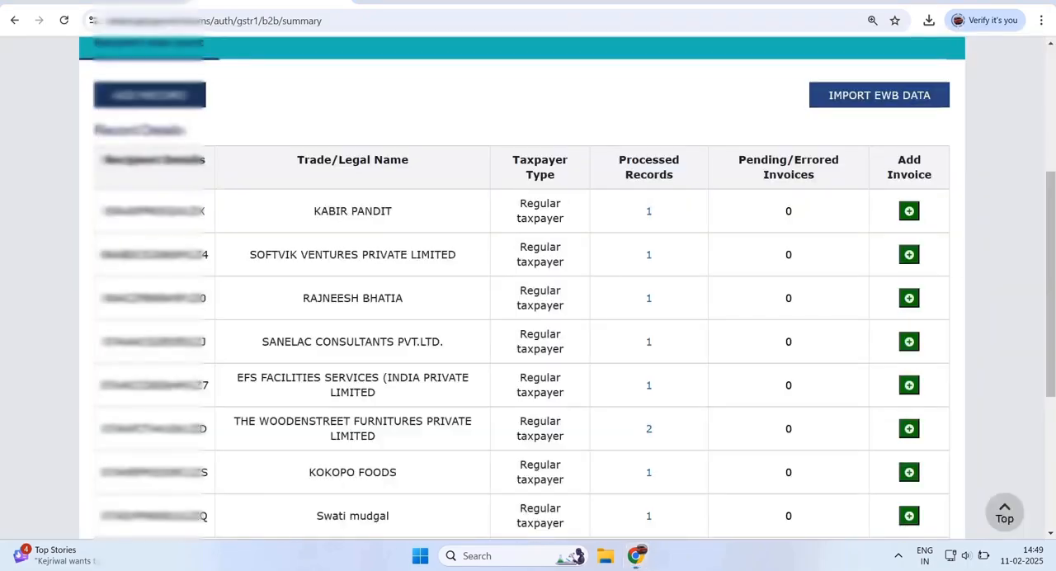
click(149, 95)
- Paste the recipient's GSTIN into the B2B invoice form so the recipient name fills in
scroll(528, 288, down, 4)
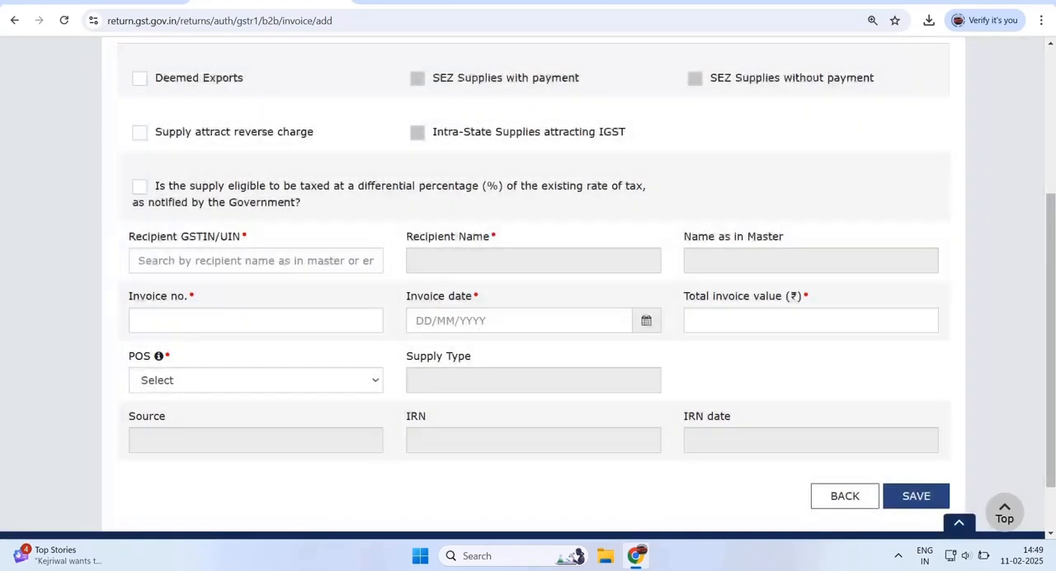
drag(129, 237, 241, 237)
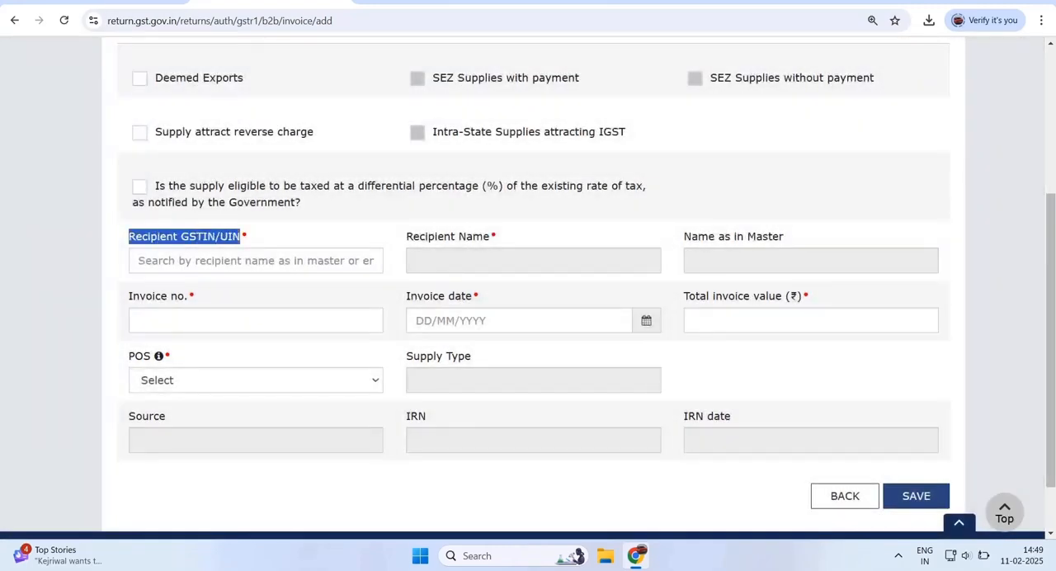
click(239, 261)
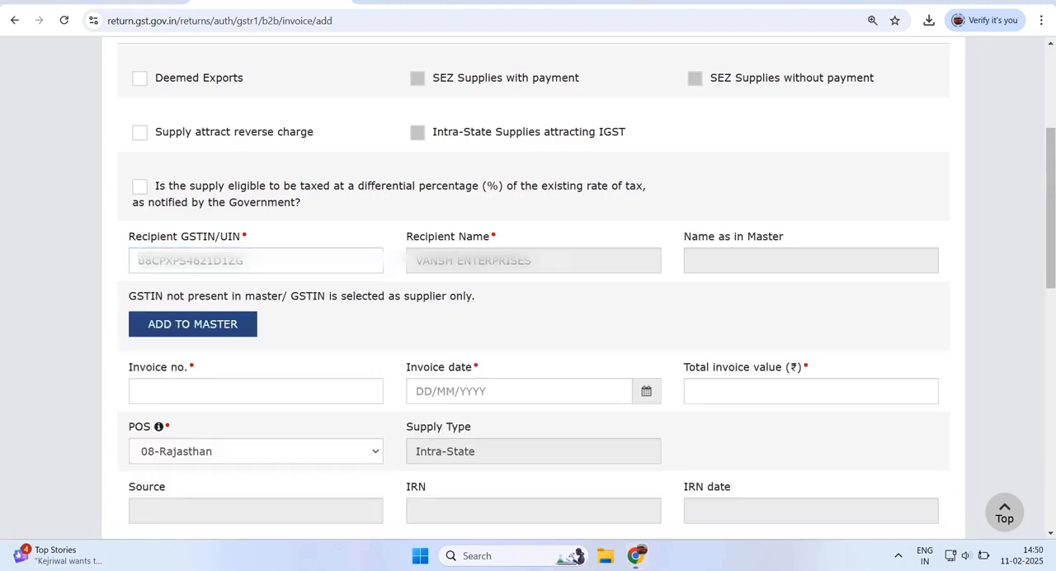
drag(129, 237, 241, 237)
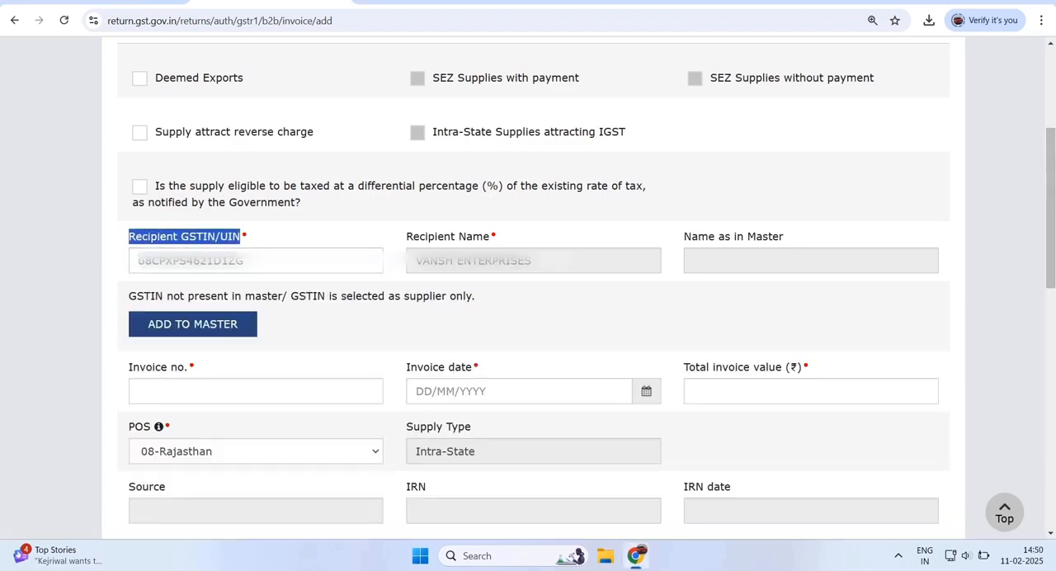
drag(406, 236, 489, 236)
- Enter invoice number 0005, invoice date 05/01/2025 and a total invoice value of ₹1,12,000.00
drag(129, 368, 188, 367)
click(195, 391)
text(0005)
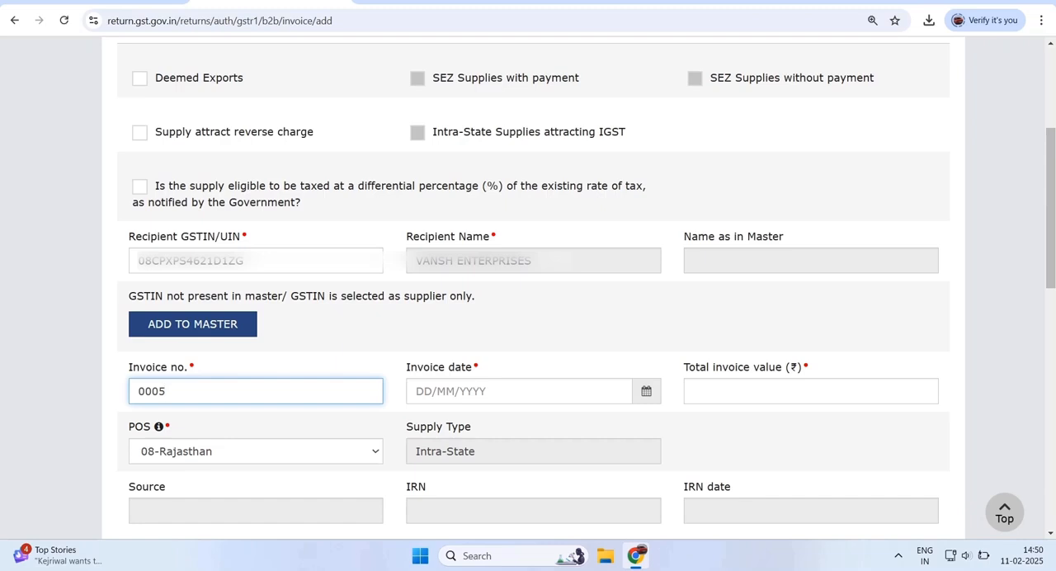
drag(406, 368, 415, 392)
click(486, 391)
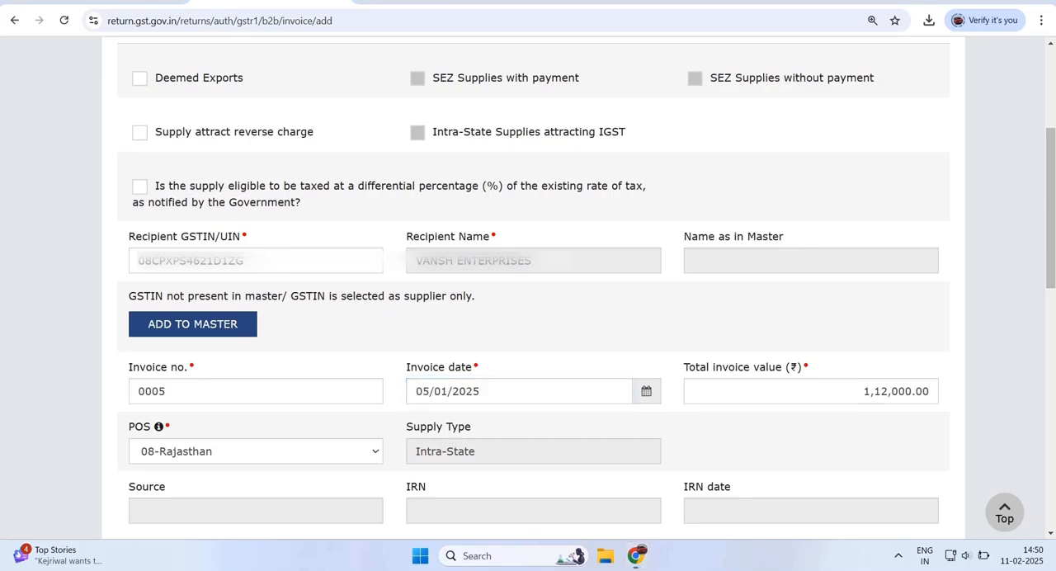
key(shift+Tab)
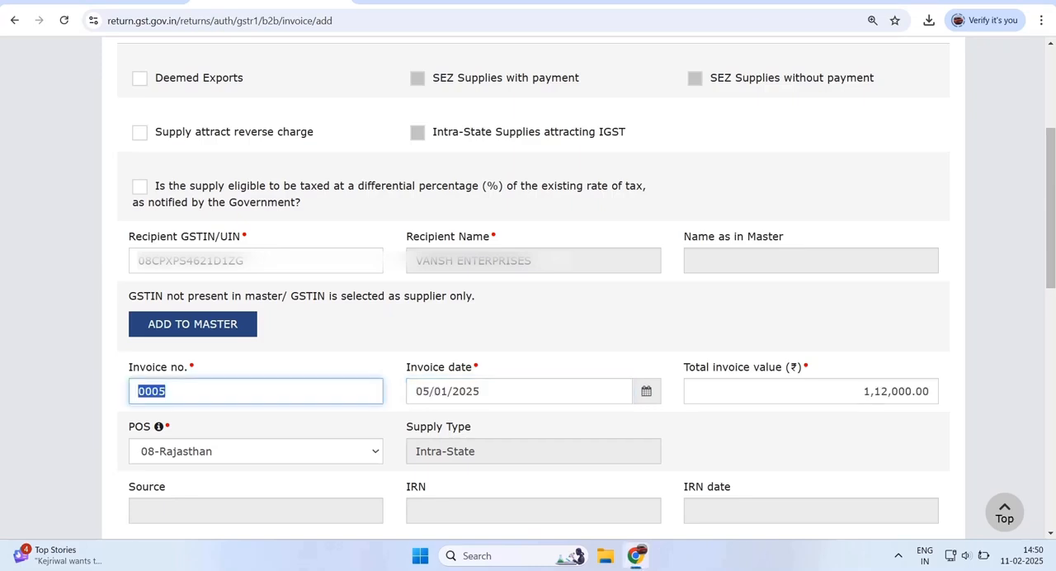
key(Tab)
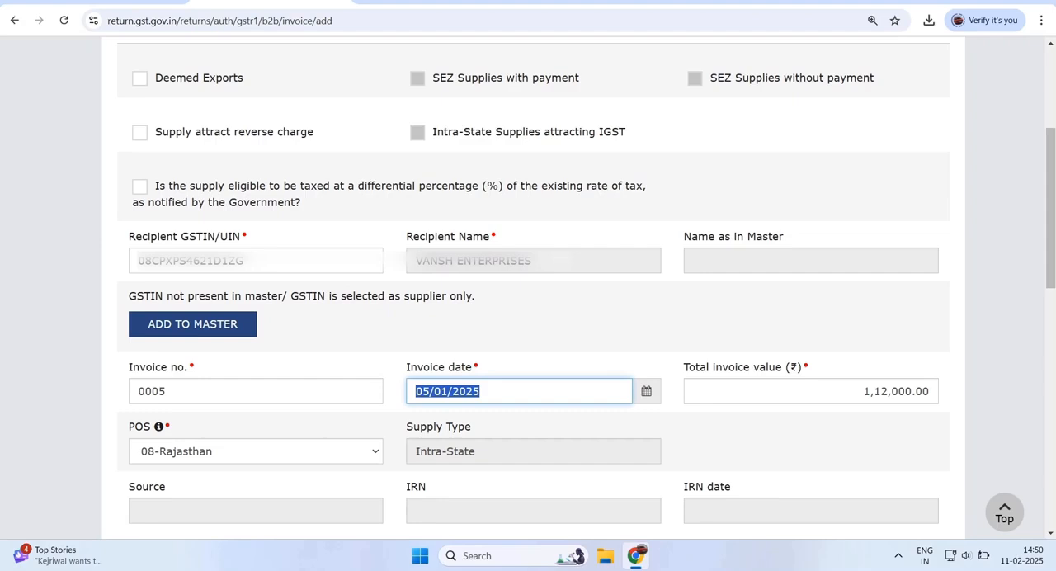
key(Tab)
- Enter a taxable value of 100000 at the 12% rate in the item details and save the invoice
scroll(528, 281, down, 4)
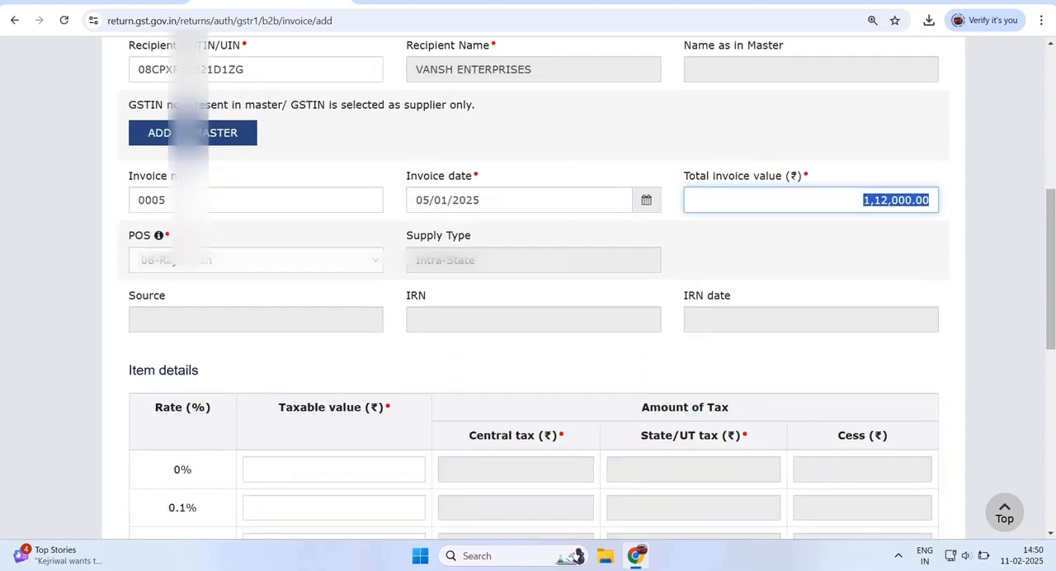
scroll(528, 281, down, 3)
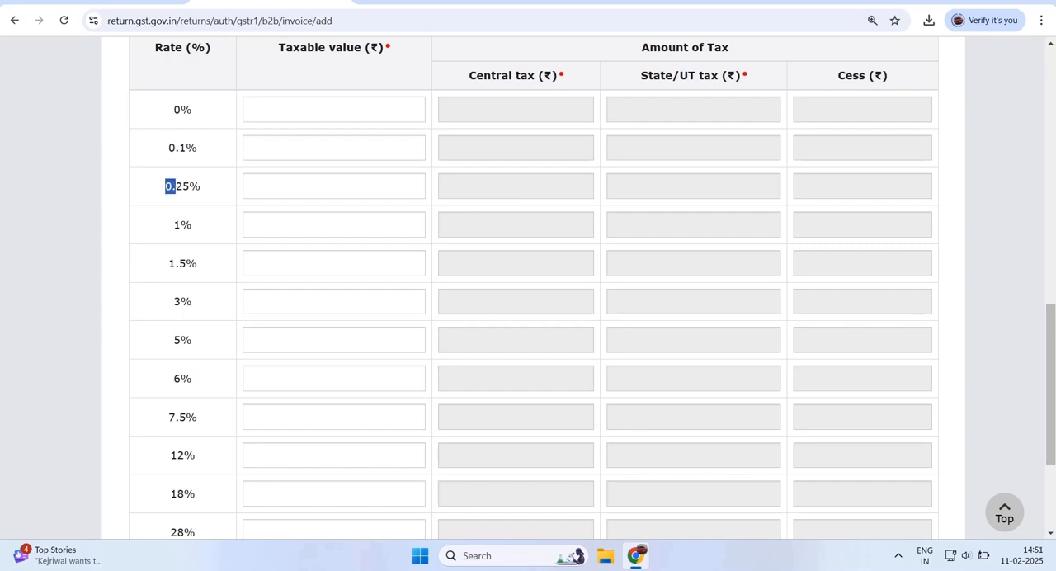
drag(169, 262, 180, 302)
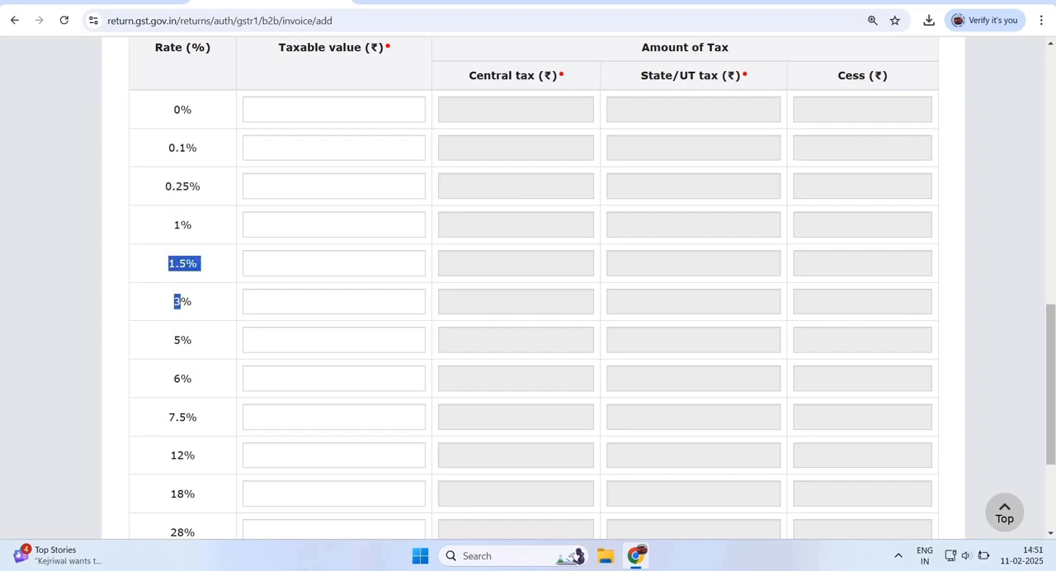
double_click(182, 455)
click(415, 455)
text(10)
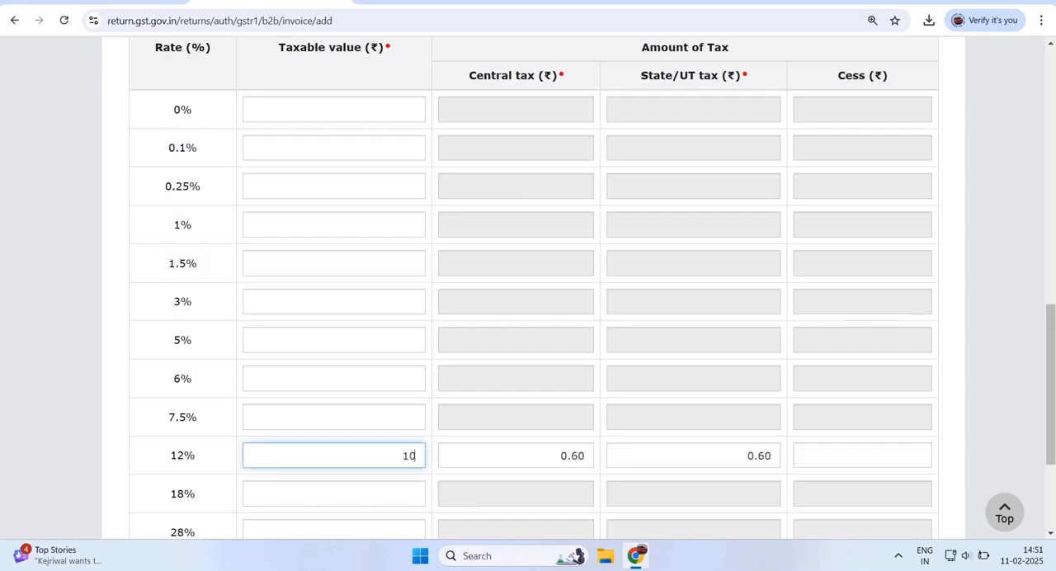
text(0000)
scroll(528, 288, down, 3)
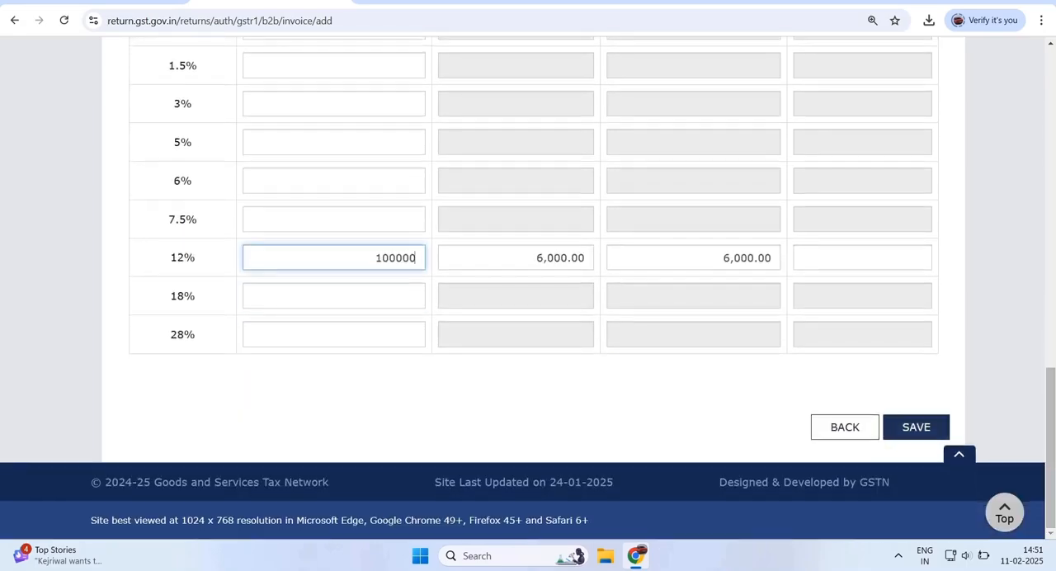
click(916, 426)
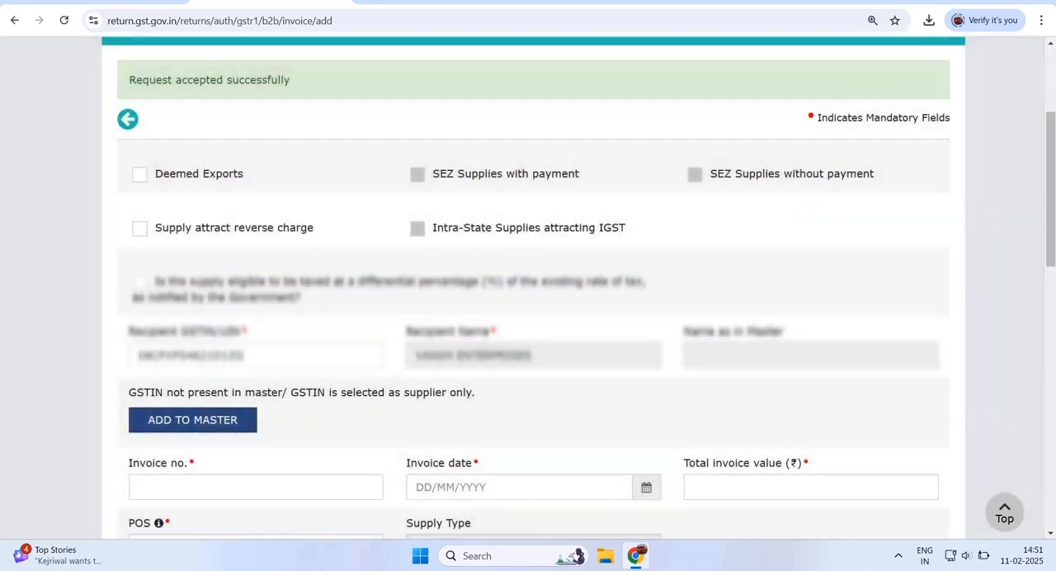
drag(129, 79, 291, 79)
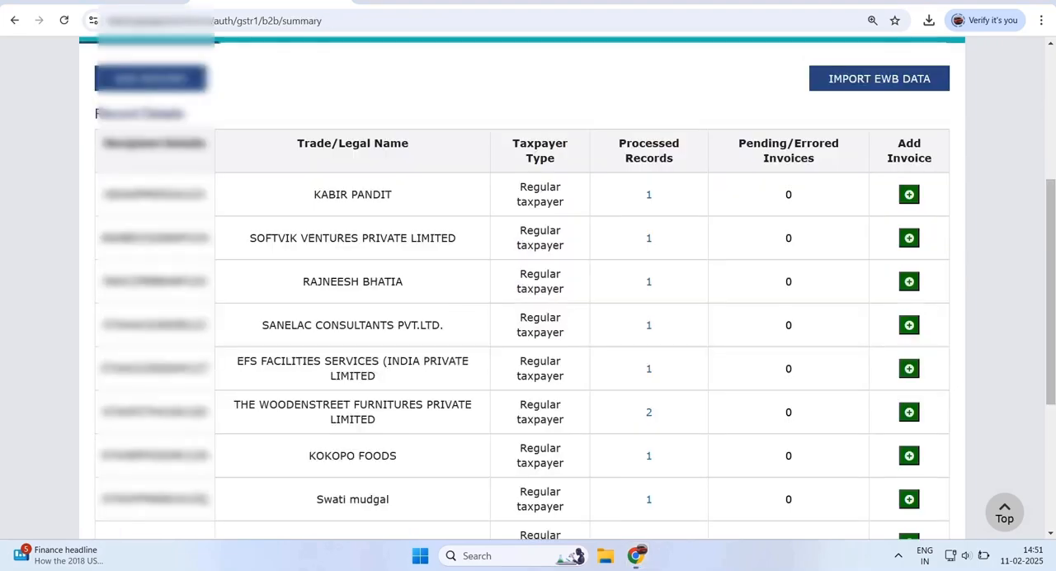
- Look through the pages of the B2B recipient list to review the processed invoice records
scroll(528, 289, down, 1)
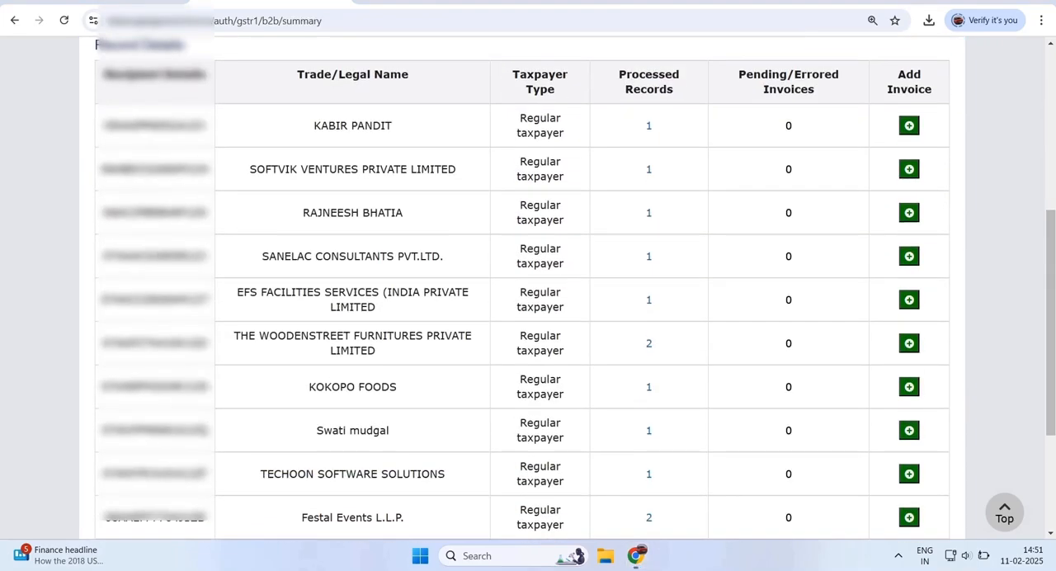
scroll(528, 289, down, 3)
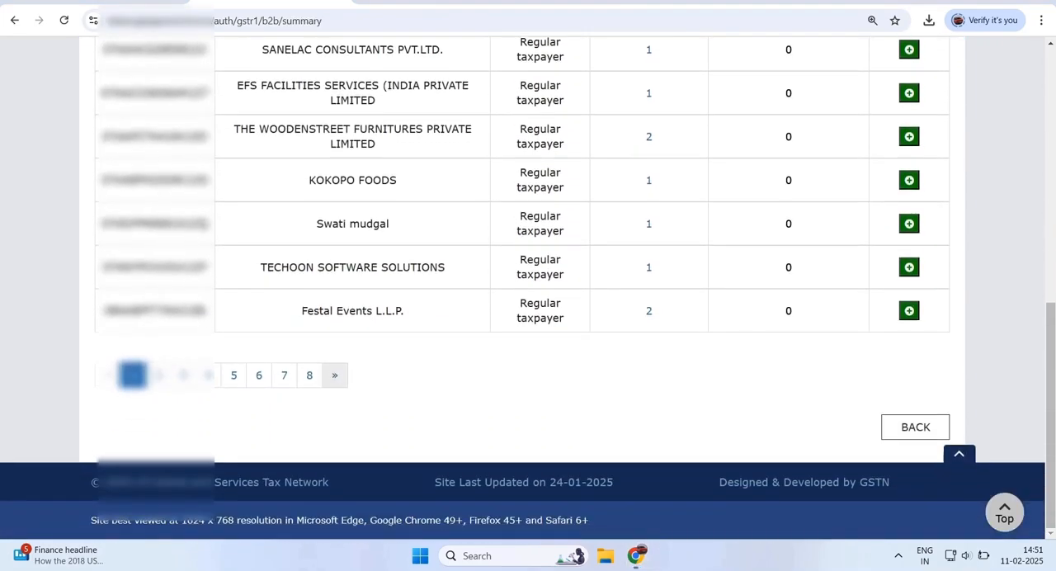
click(335, 375)
click(335, 375)
click(335, 376)
click(335, 376)
click(335, 375)
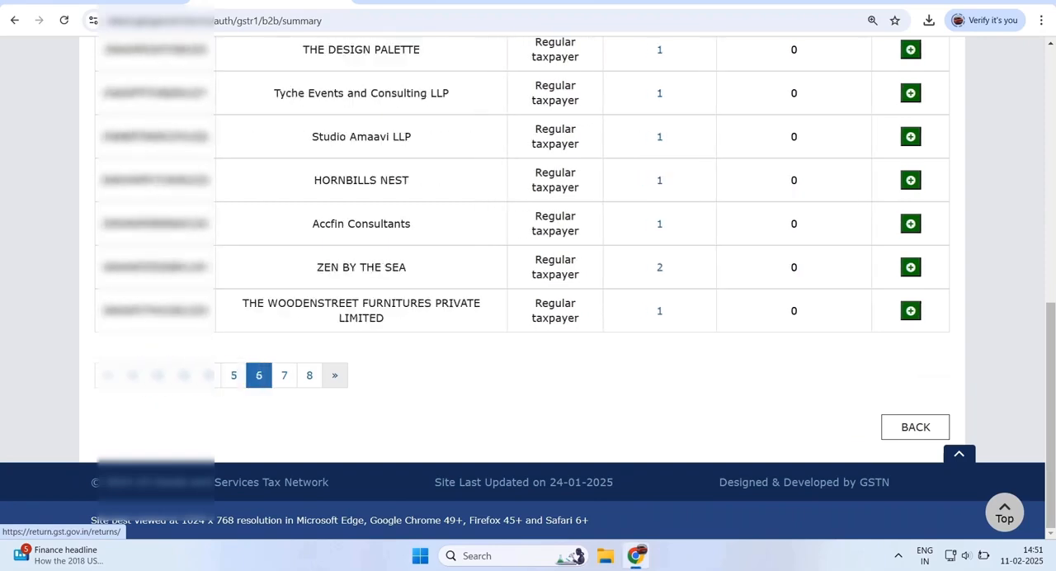
click(335, 375)
click(335, 376)
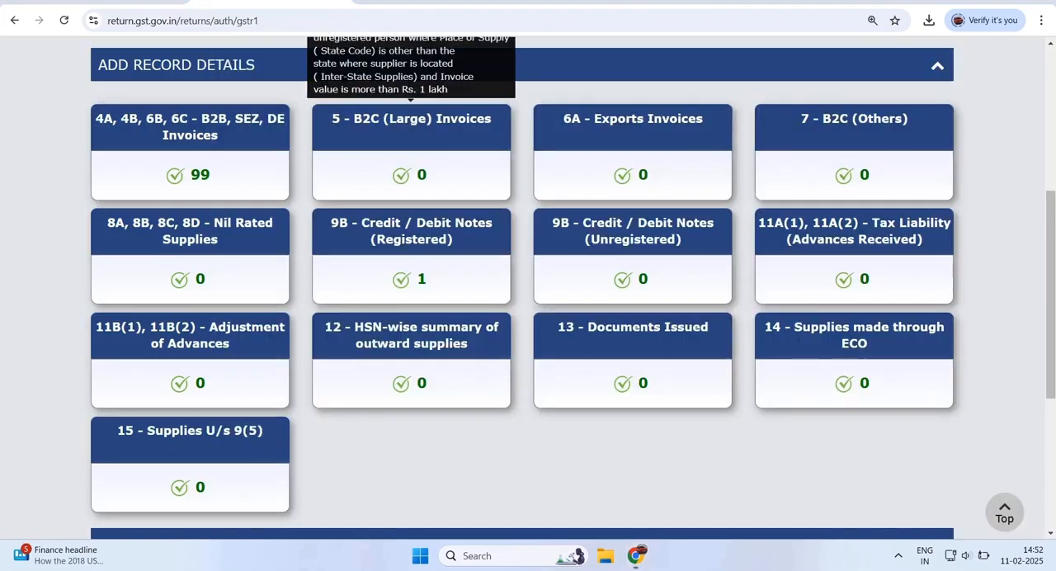
- Open the 7 - B2C (Others) section of GSTR-1 and start adding a new record
scroll(528, 289, up, 1)
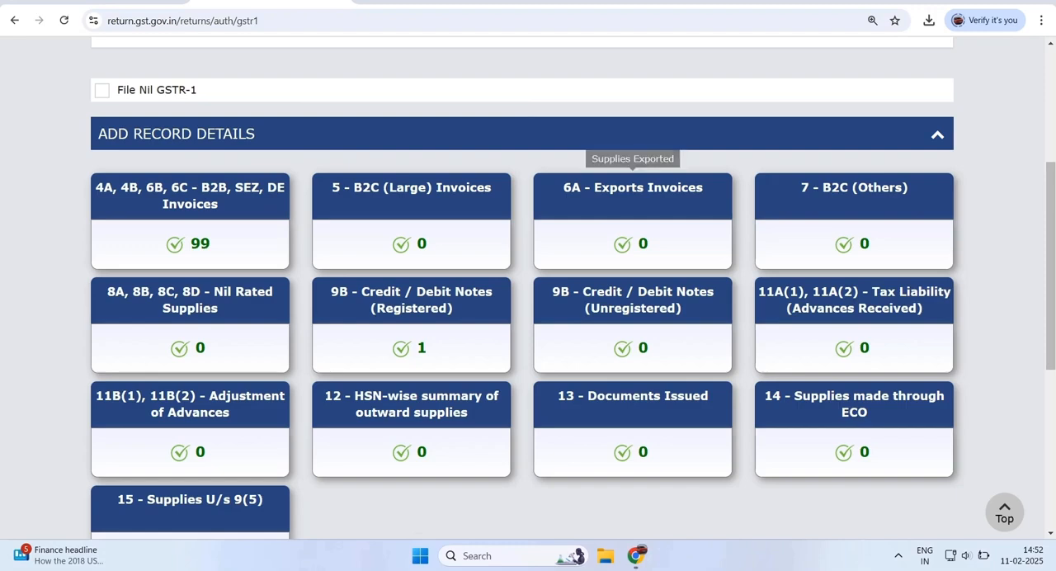
click(854, 190)
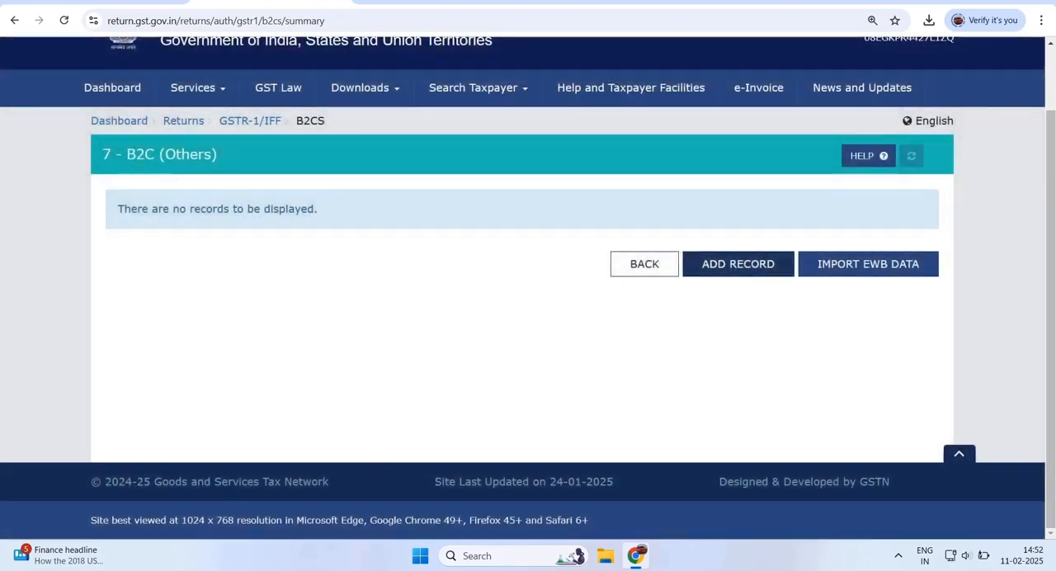
drag(102, 155, 217, 155)
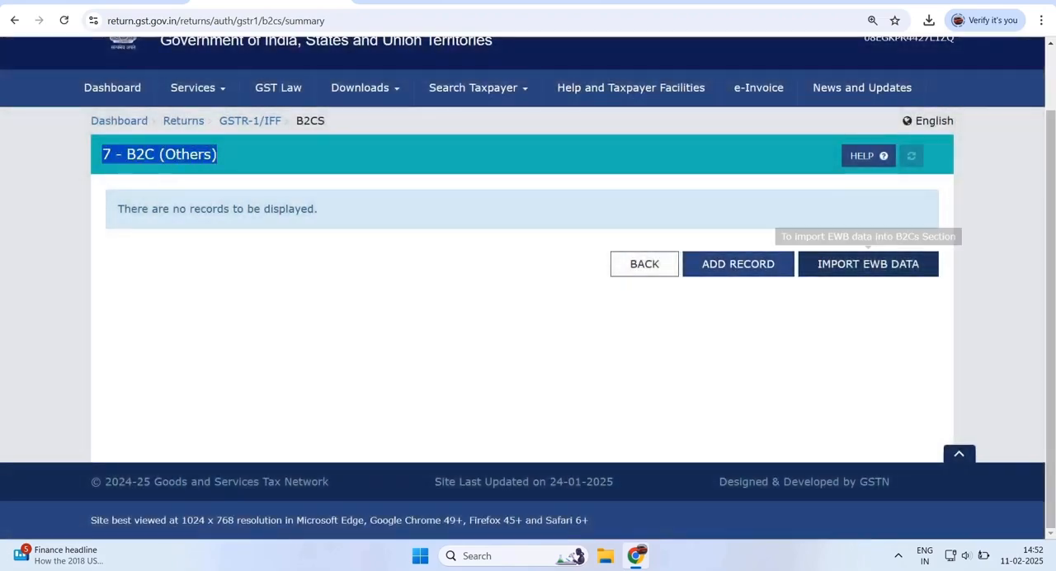
click(739, 264)
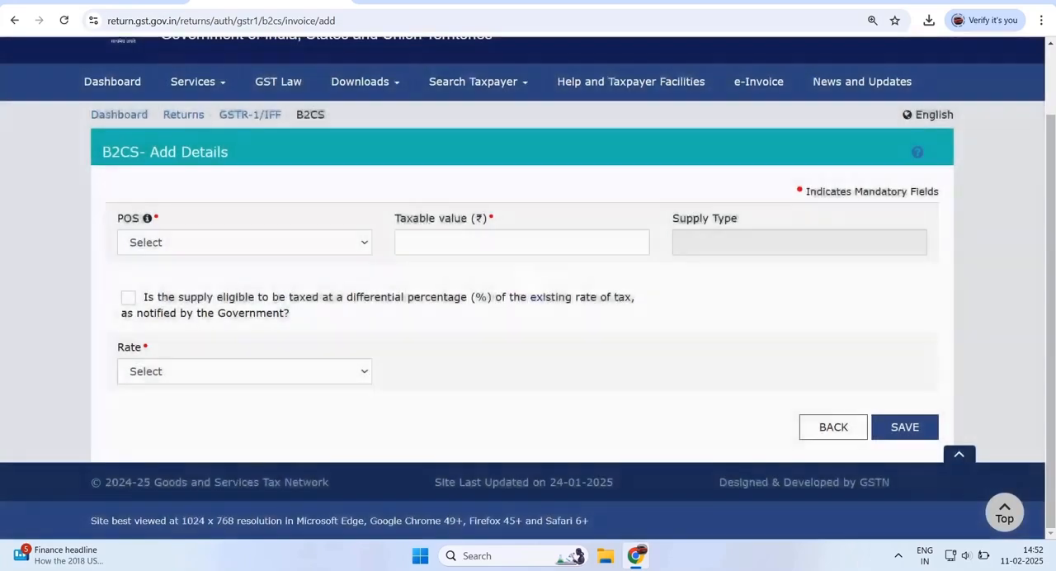
- Review the POS, taxable value and supply type fields of the B2CS record form
drag(102, 154, 221, 153)
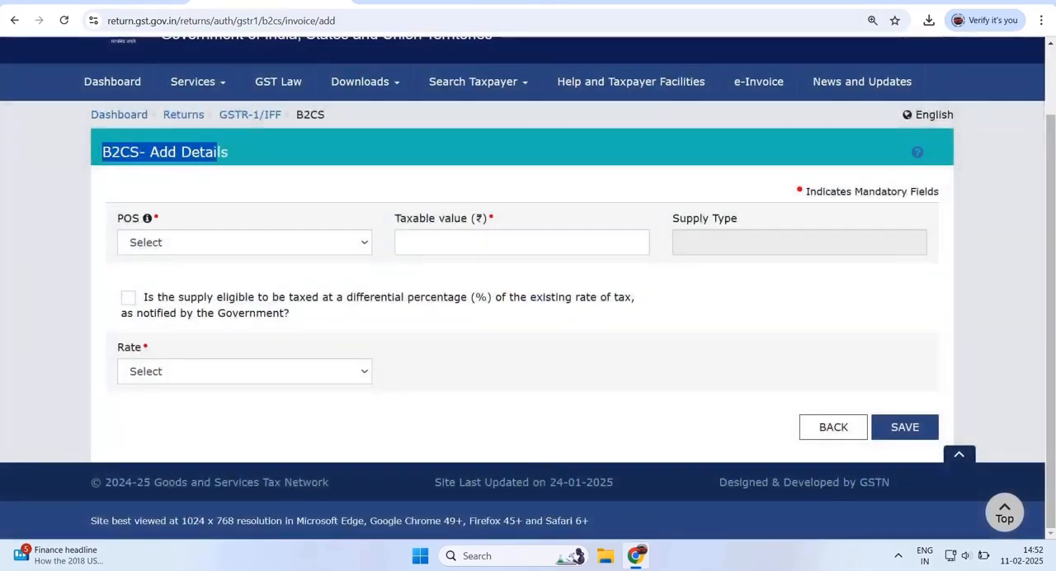
click(221, 154)
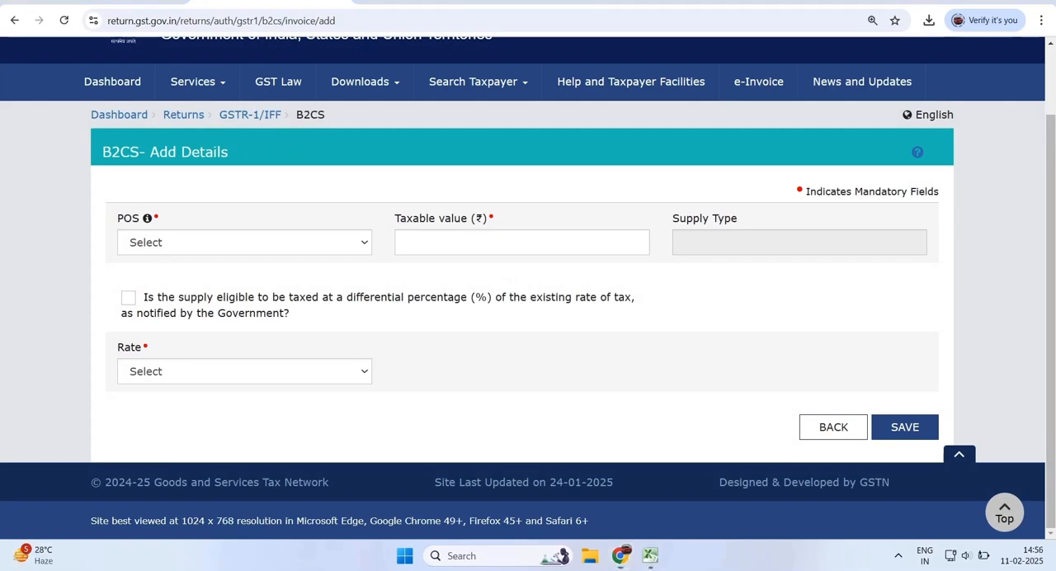
drag(118, 219, 140, 219)
drag(396, 219, 456, 218)
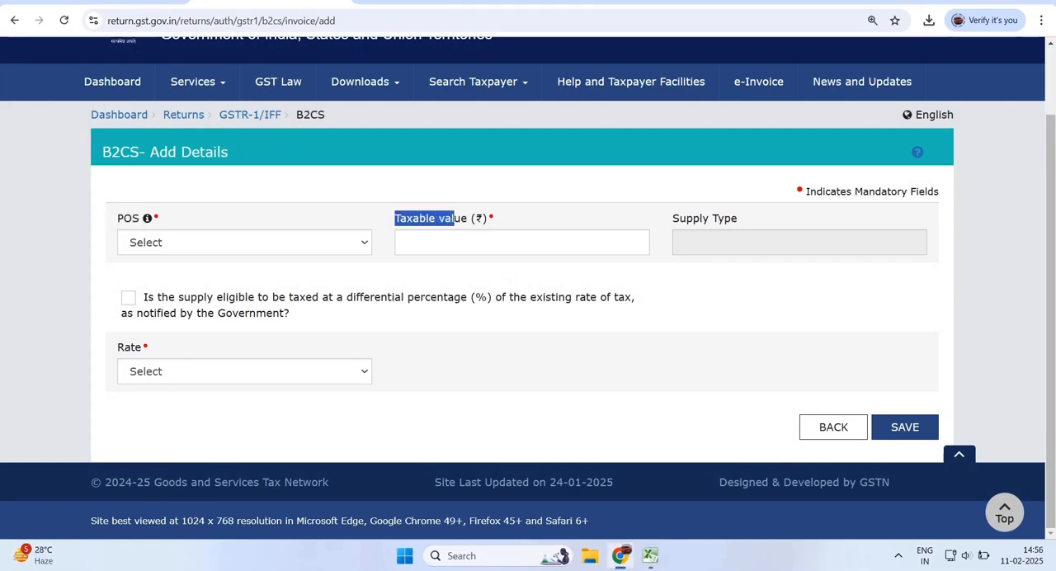
drag(672, 218, 713, 219)
- Switch to the Excel sales workbook and examine the column headings of the January 2025 URP sales table
key(alt+Tab)
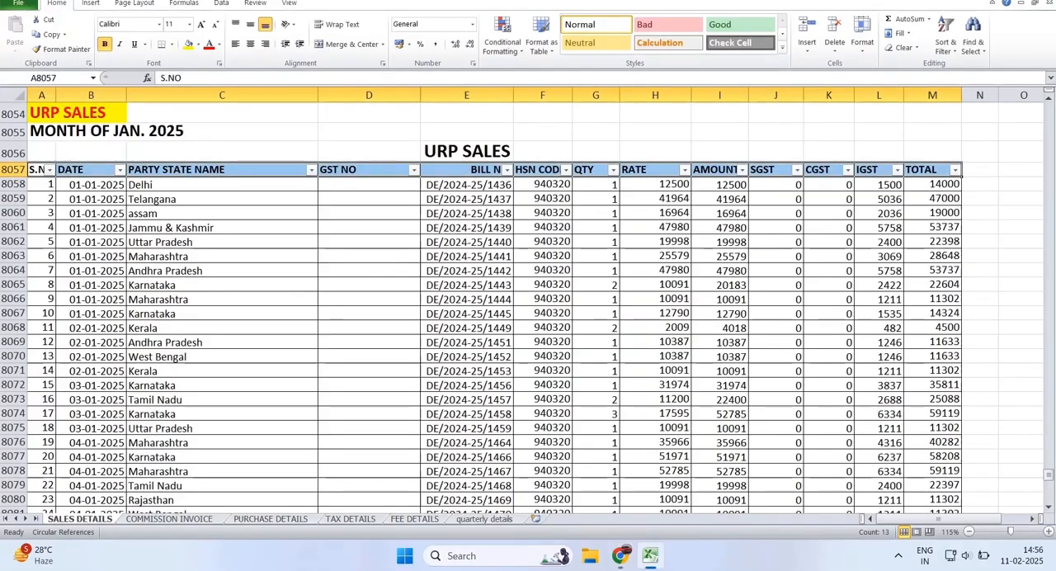
click(37, 170)
click(86, 170)
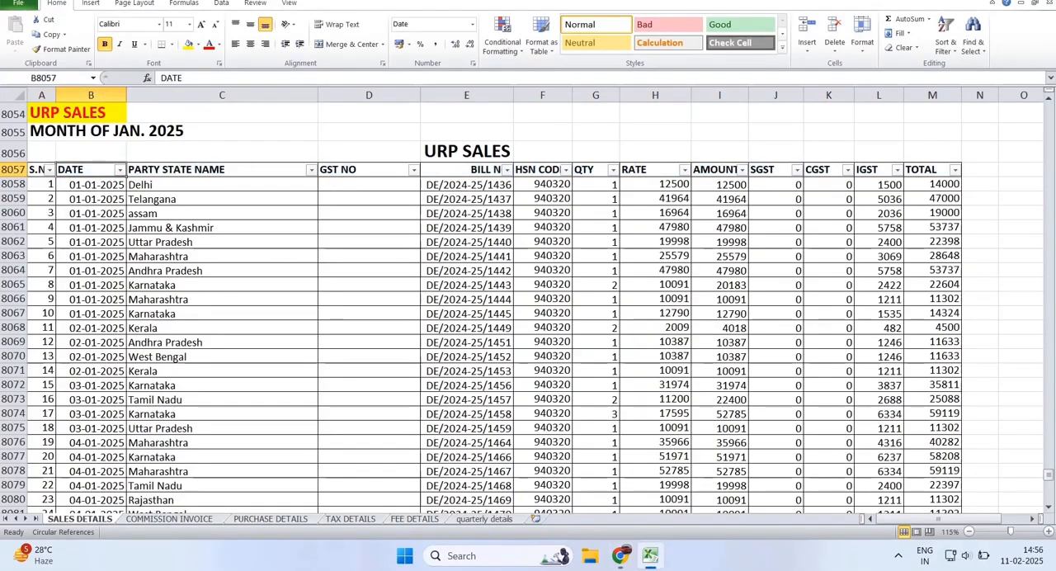
click(190, 170)
click(466, 170)
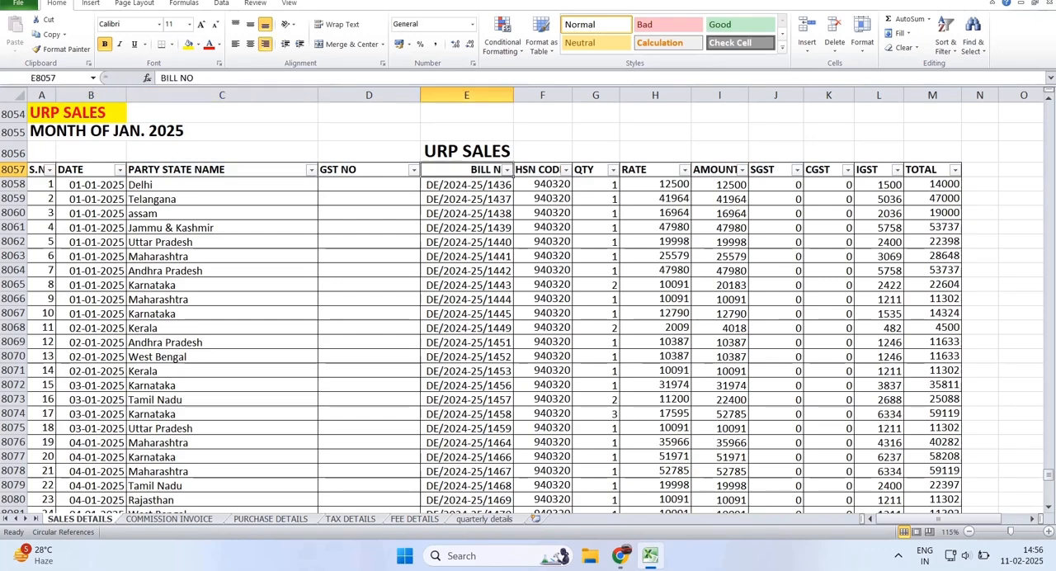
click(590, 170)
click(774, 183)
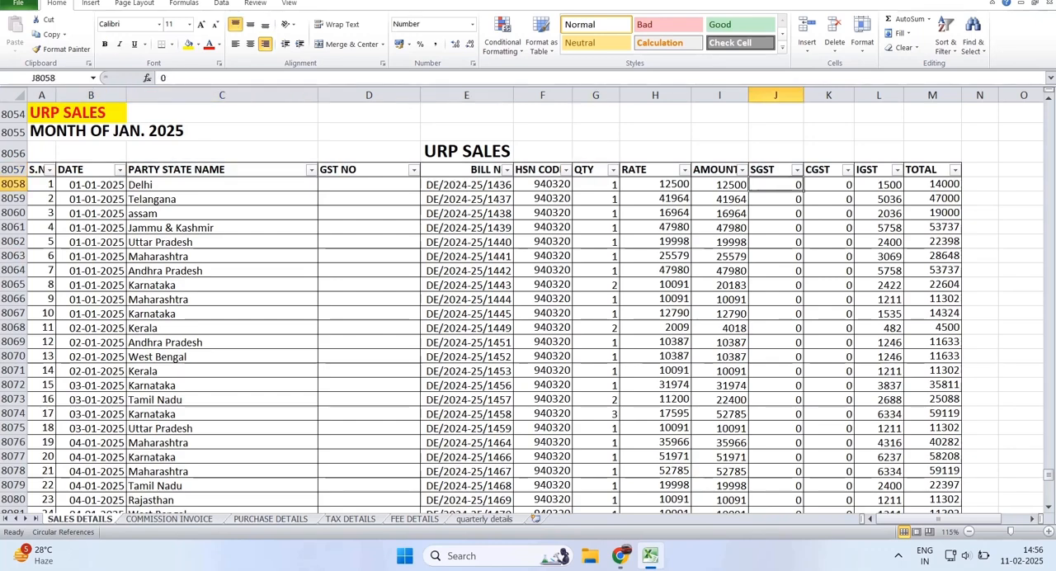
- Filter the URP sales table by party state name to show only Andhra Pradesh
click(311, 170)
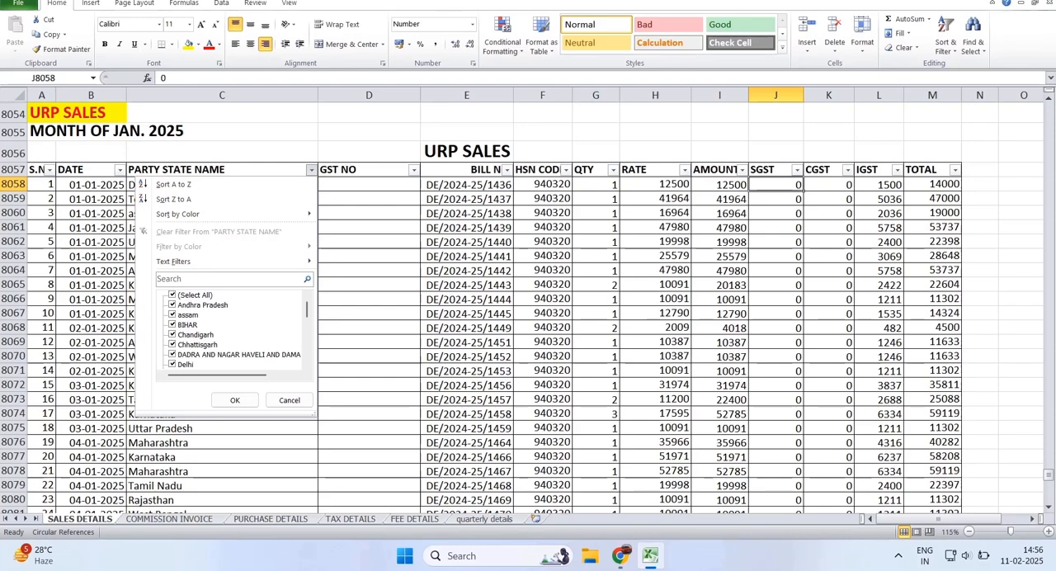
click(172, 295)
click(171, 305)
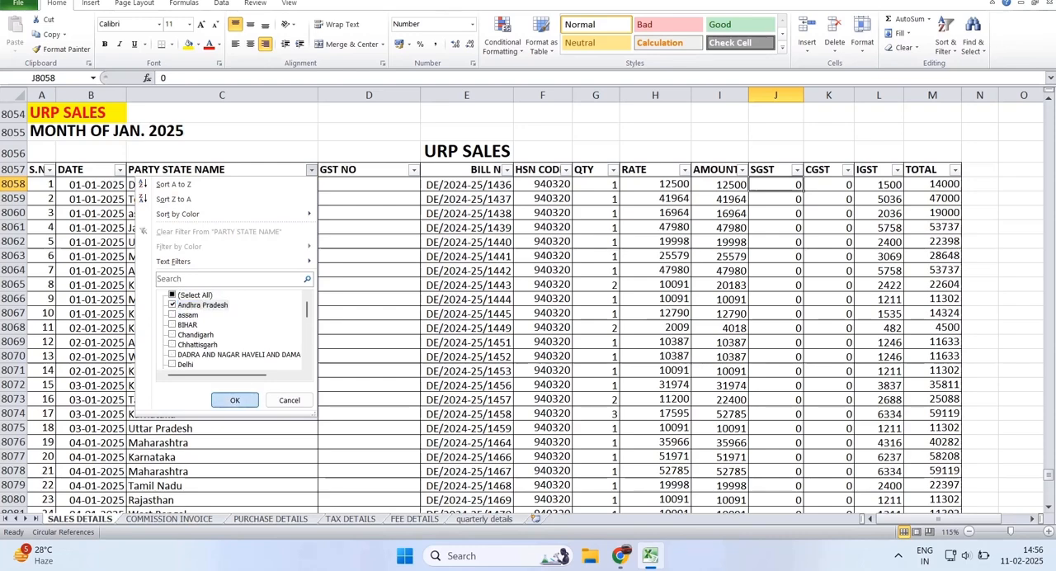
click(234, 399)
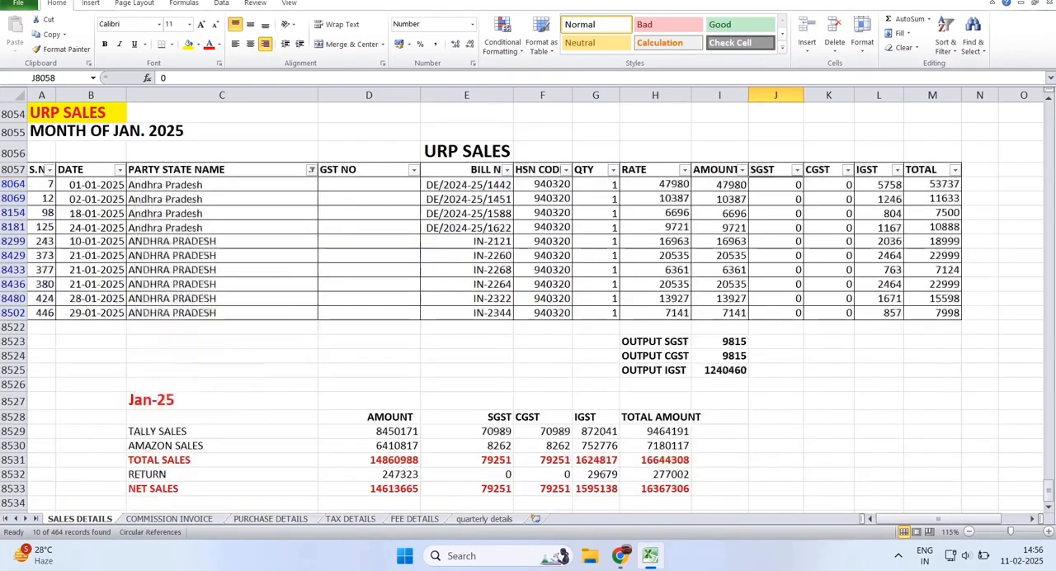
- Switch back to the GST portal and set the B2CS record's place of supply to 37-Andhra Pradesh
key(alt+Tab)
click(244, 243)
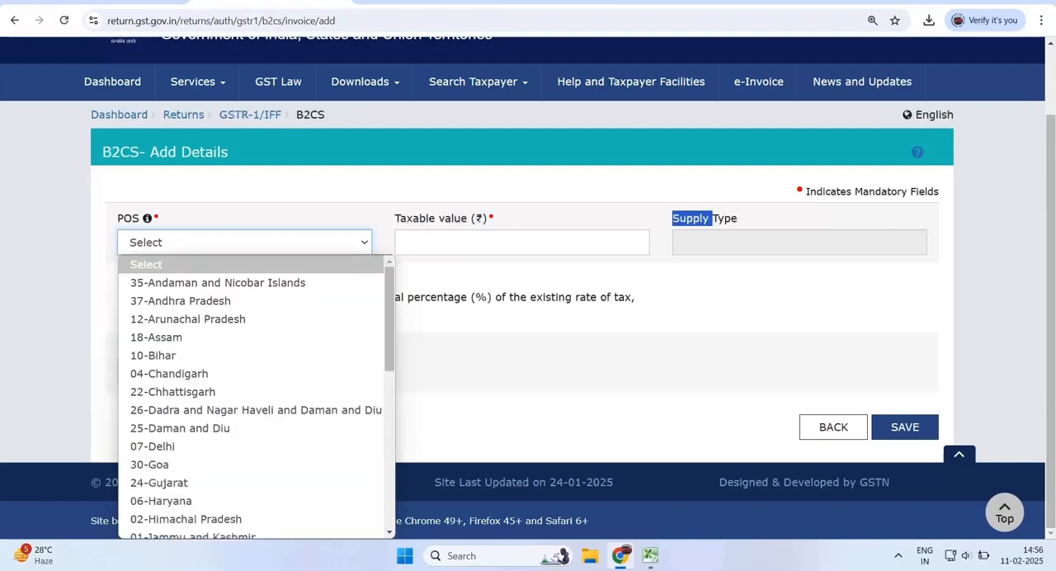
key(Return)
- Total the filtered Andhra Pradesh amounts in Excel and enter 160245 as the B2CS record's taxable value
key(alt+Tab)
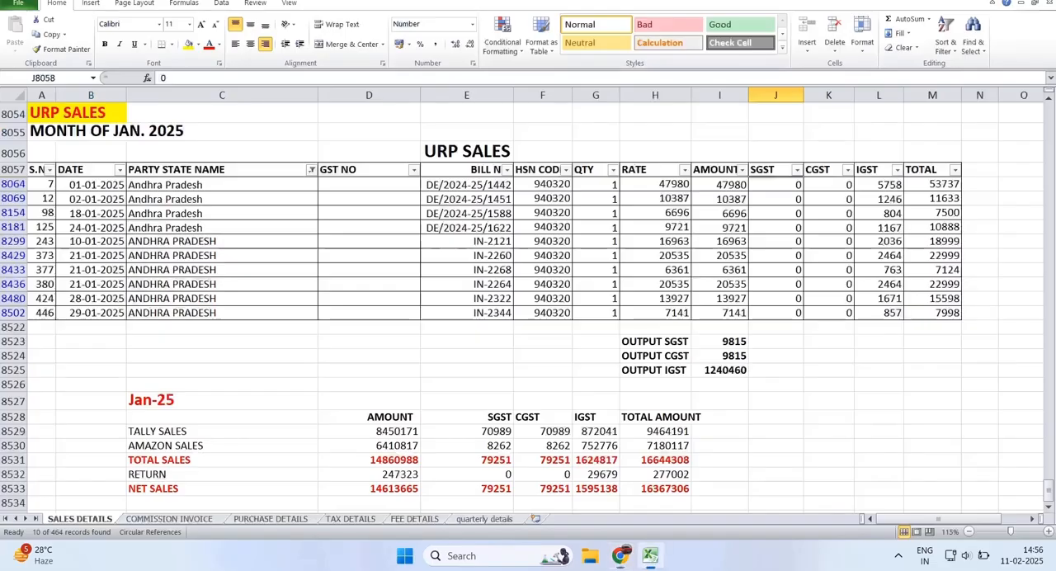
scroll(528, 297, up, 2)
drag(720, 271, 720, 399)
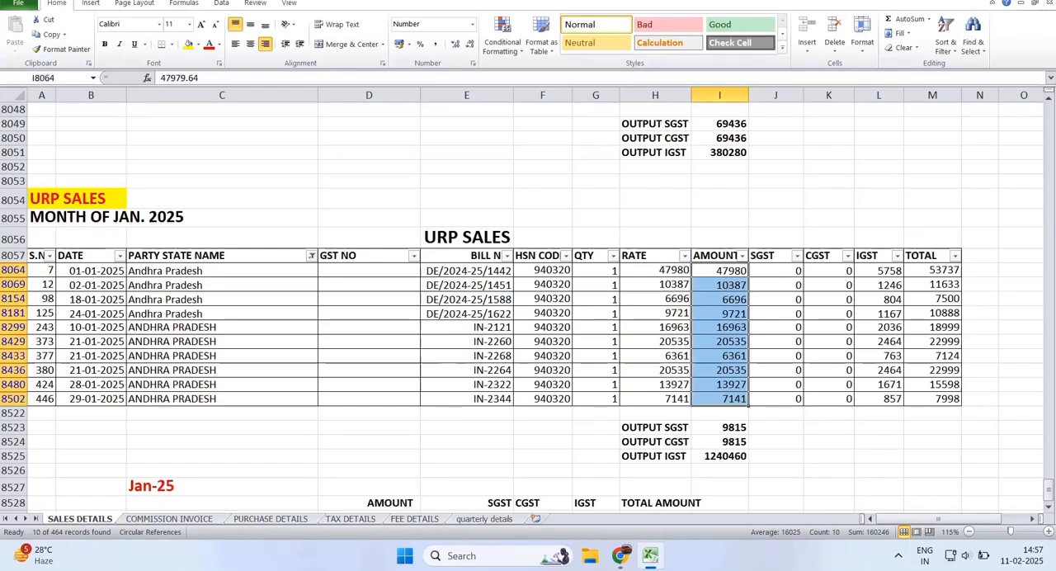
key(alt+Tab)
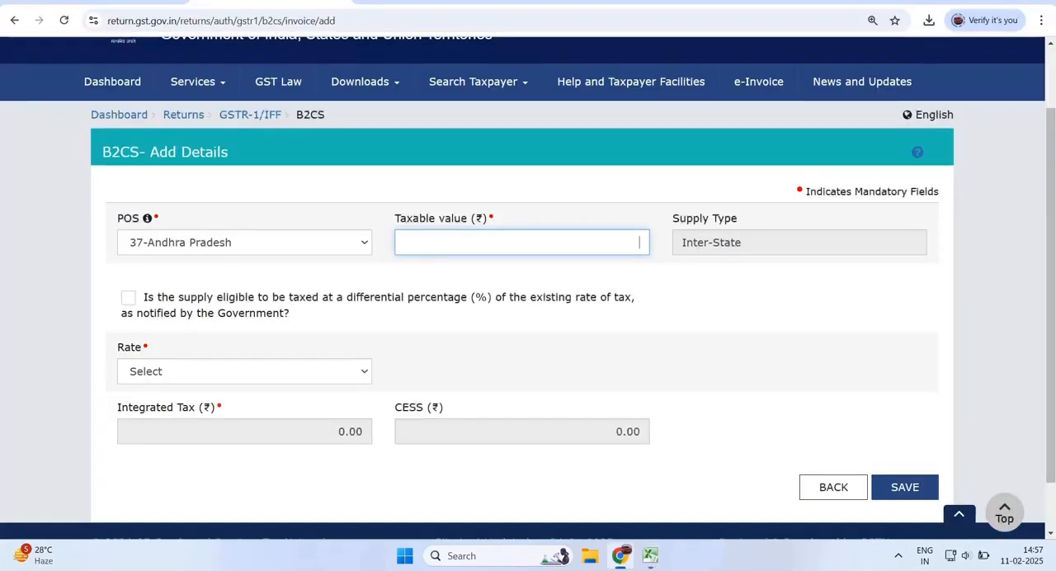
text(160245)
key(Tab)
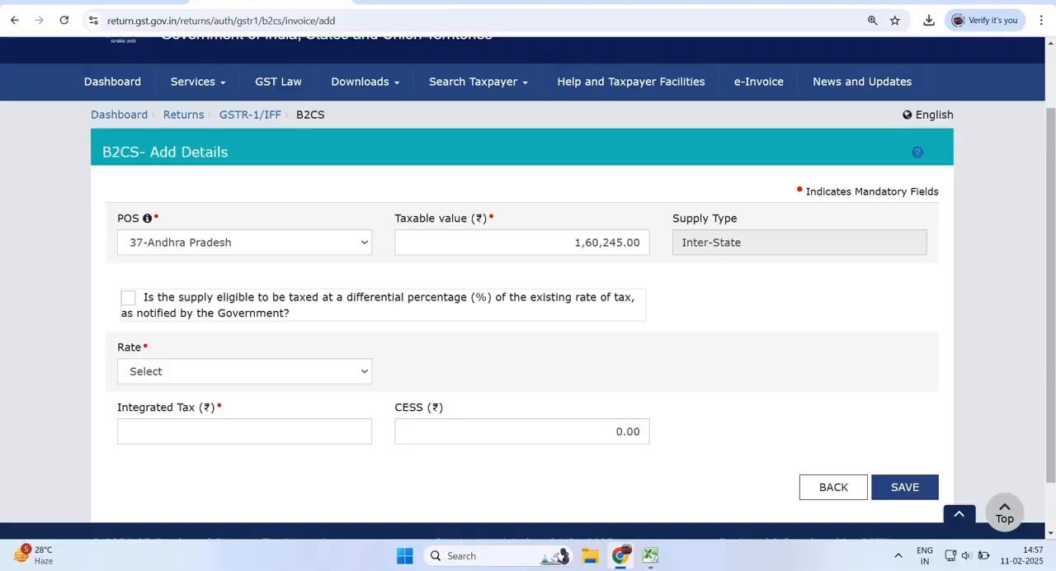
- Recheck the Andhra Pradesh amount total in Excel and correct the record's taxable value to 160246
key(alt+Tab)
key(alt+Tab)
drag(617, 243, 646, 243)
key(BackSpace)
key(BackSpace)
key(BackSpace)
key(BackSpace)
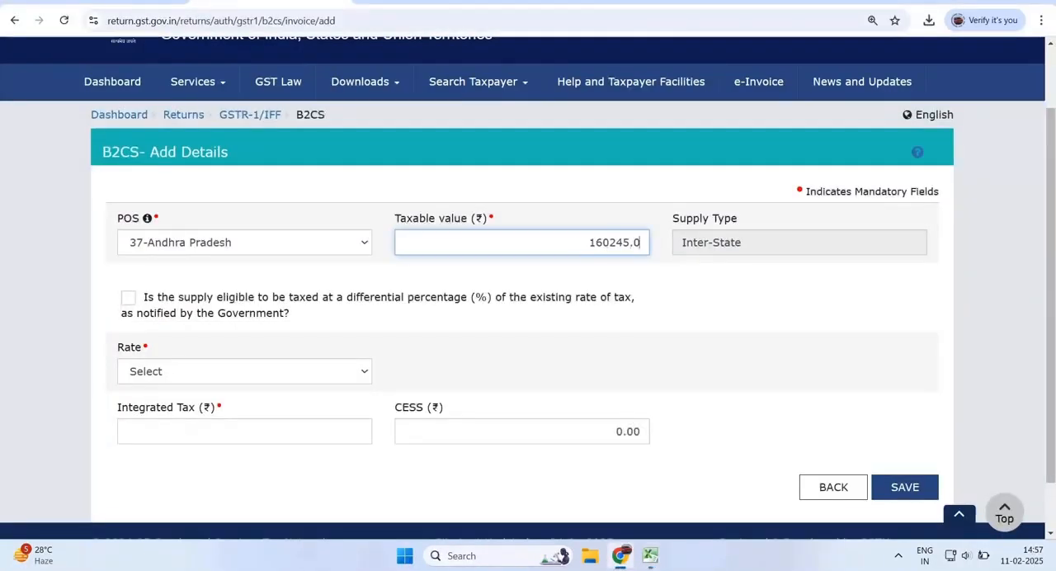
text(6)
key(Tab)
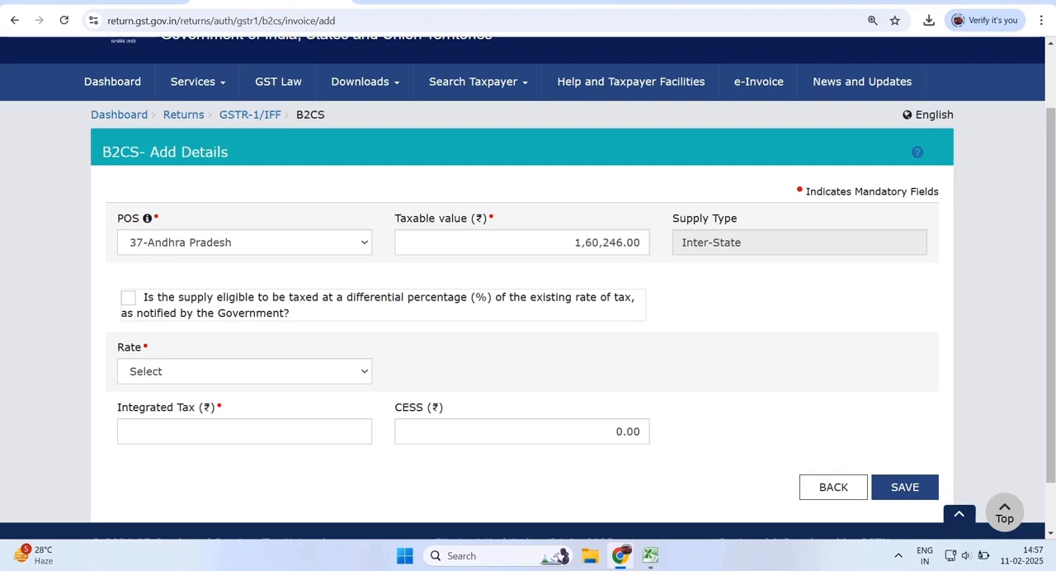
- Set the tax rate of the Andhra Pradesh record to 12
click(245, 371)
key(Return)
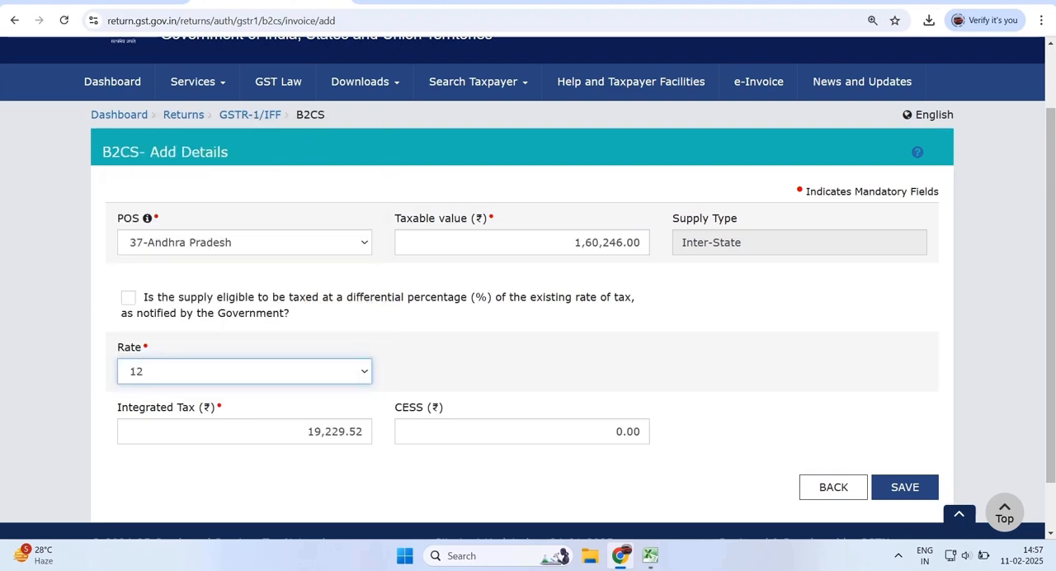
key(Tab)
- Total the filtered IGST column in Excel and compare it with the portal's integrated tax for Andhra Pradesh
key(alt+Tab)
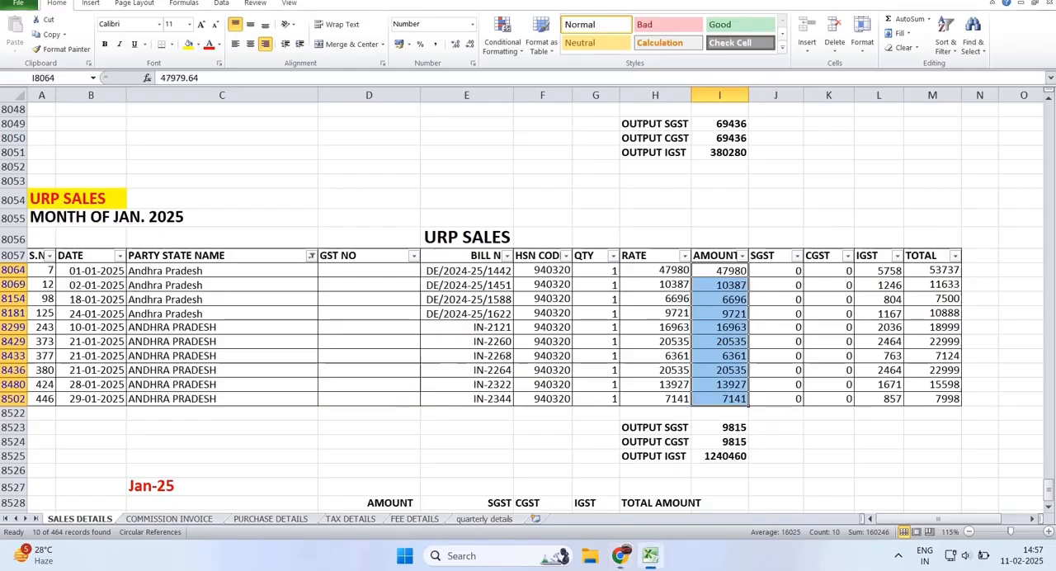
key(shift+Down)
key(shift+Down)
key(shift+Down)
key(shift+Down)
key(shift+Down)
key(shift+Down)
key(shift+Down)
key(shift+Down)
key(shift+Down)
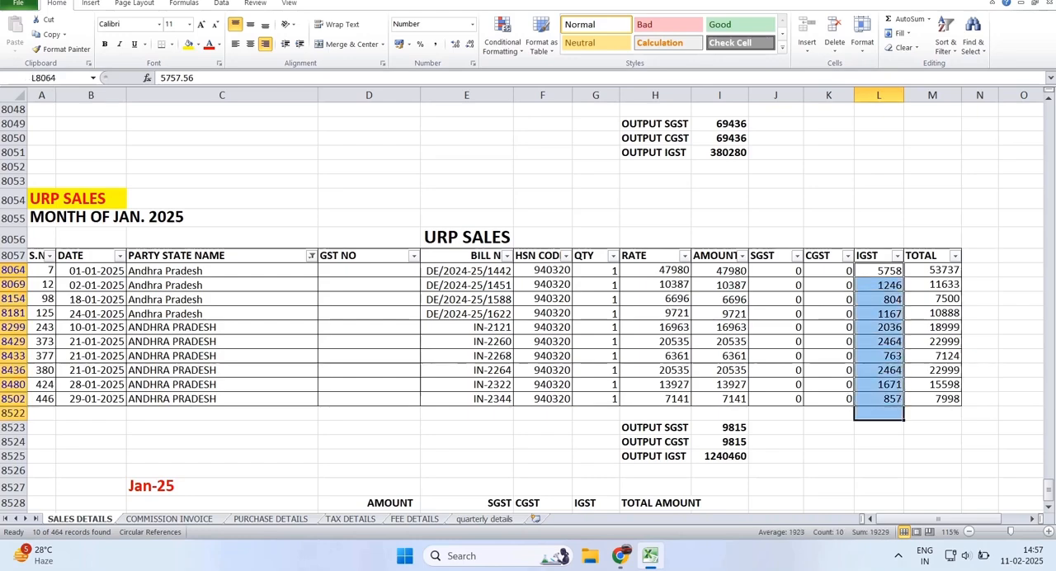
key(alt+Tab)
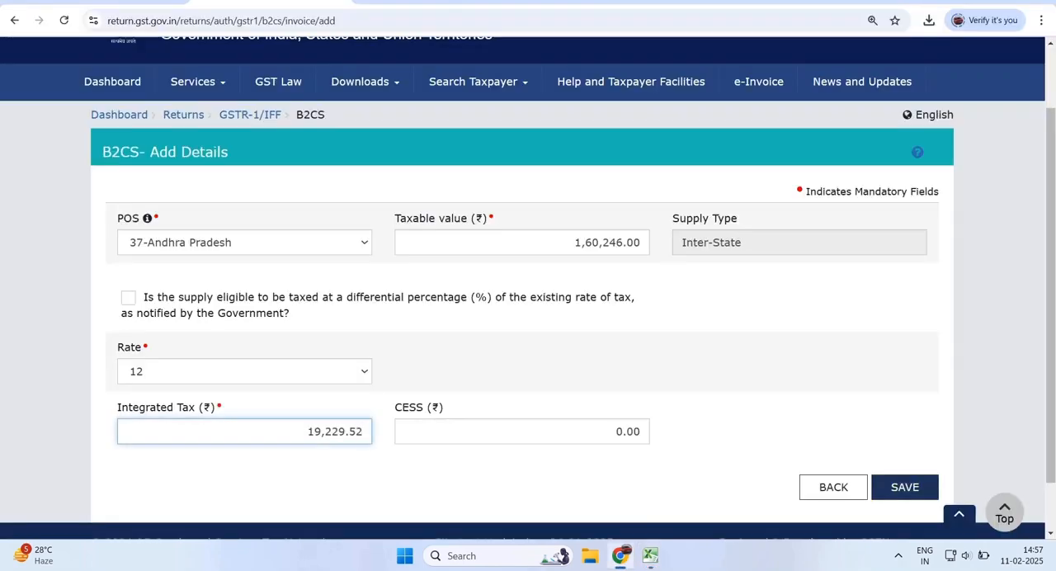
- Save the Andhra Pradesh record and return to the B2C (Others) summary
click(905, 487)
scroll(528, 289, down, 1)
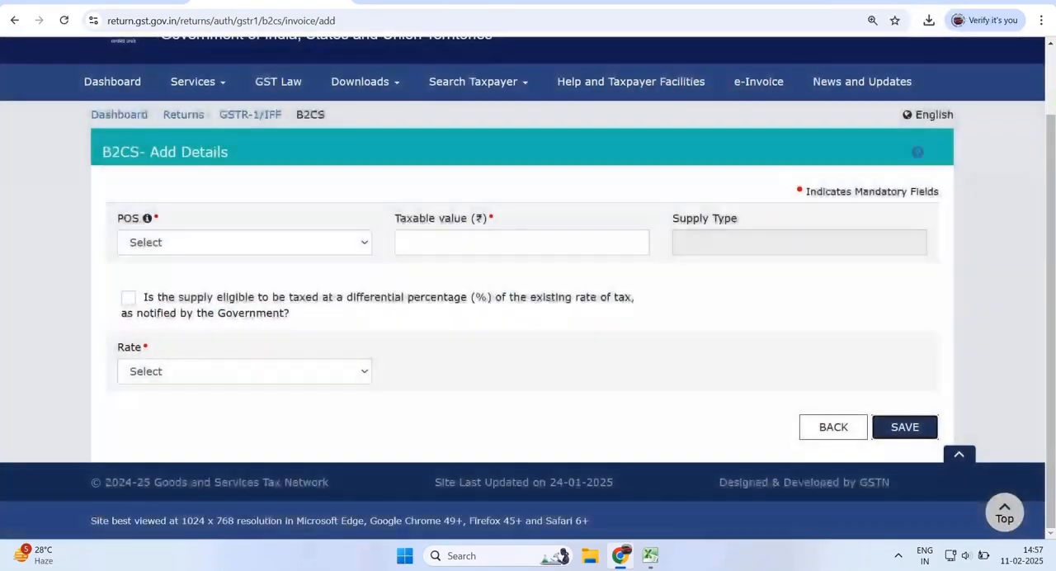
click(833, 427)
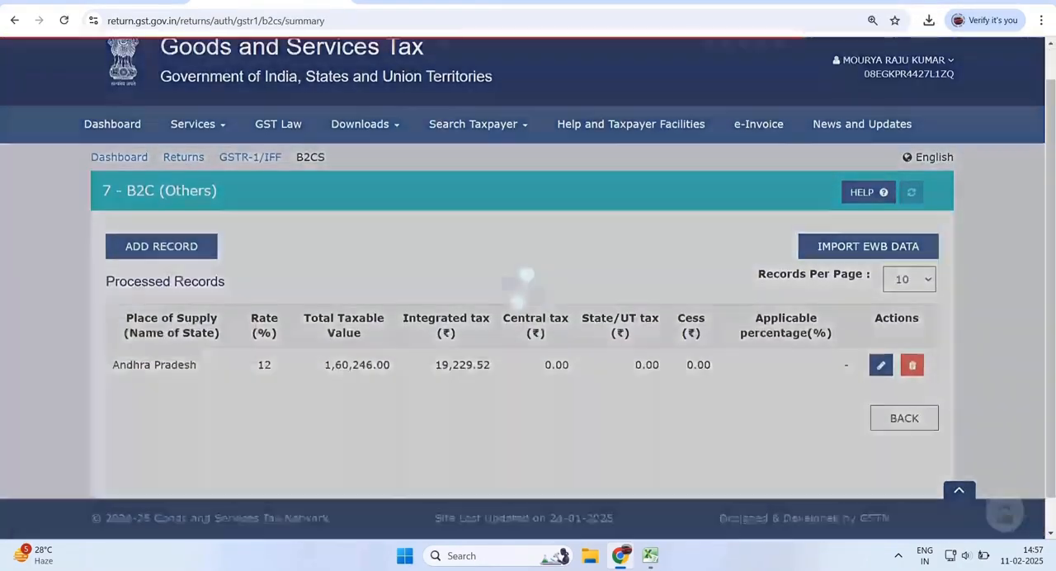
- Check the processed Andhra Pradesh record and start adding another B2C (Others) record
scroll(834, 428, down, 1)
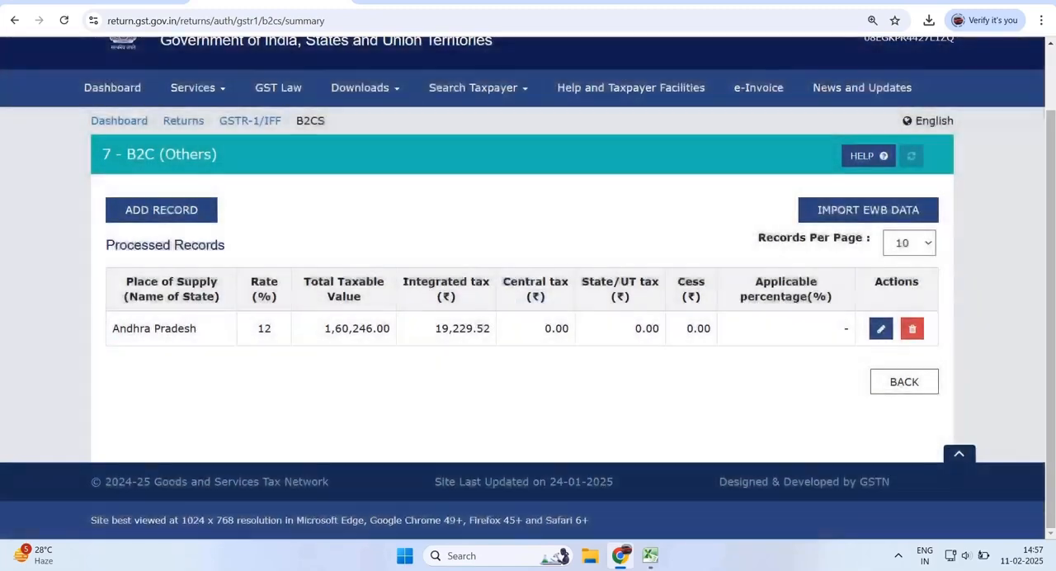
drag(113, 329, 852, 329)
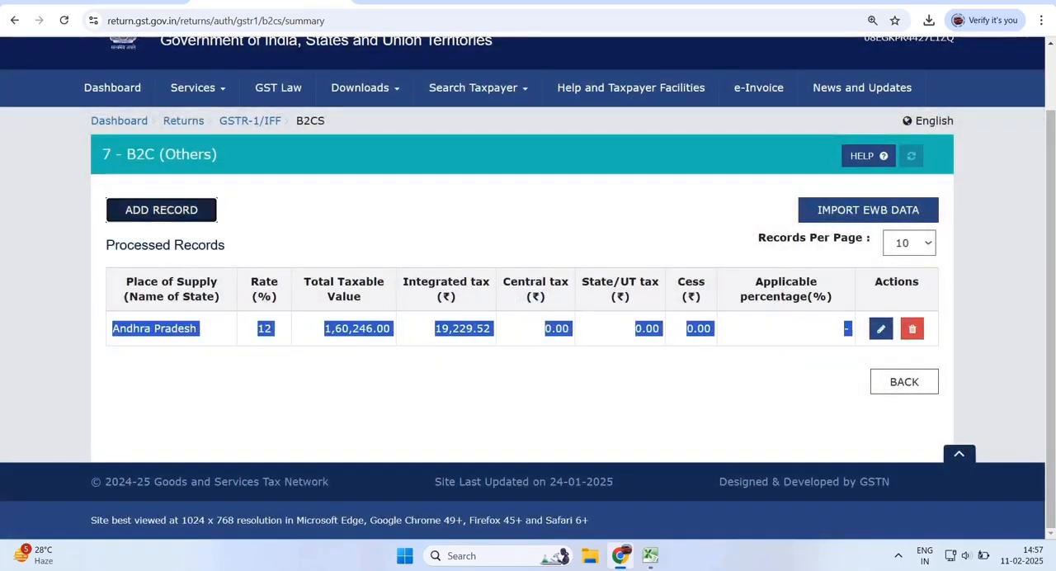
click(161, 210)
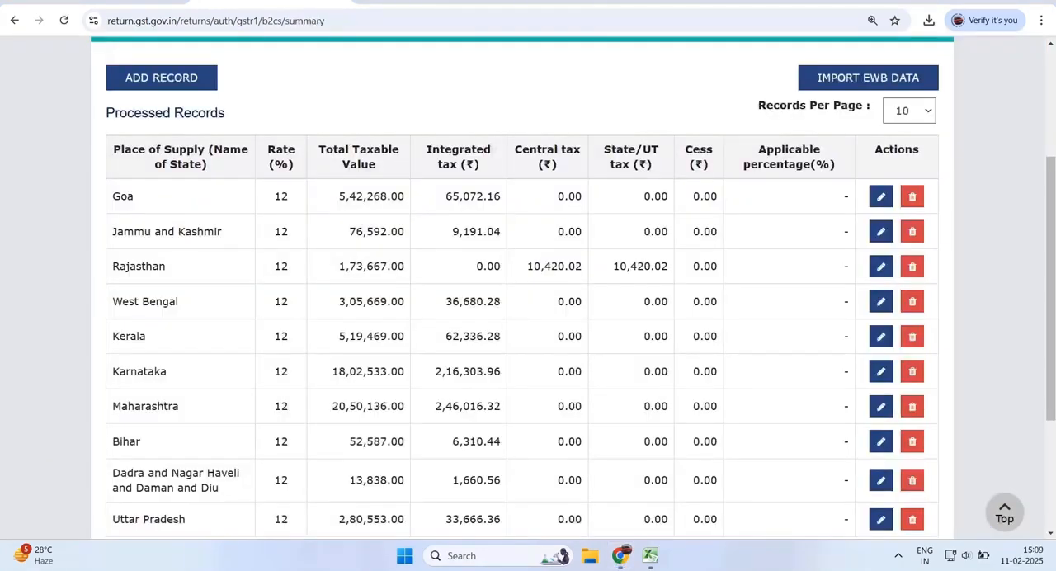
- Look through all three pages of processed B2C (Others) records to review the state-wise entries
scroll(528, 289, down, 2)
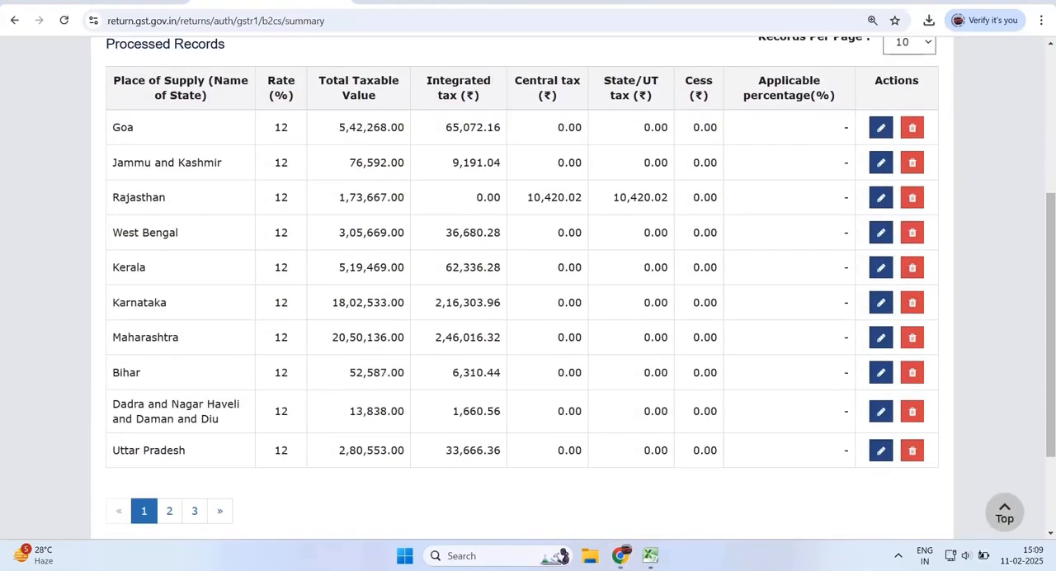
click(169, 442)
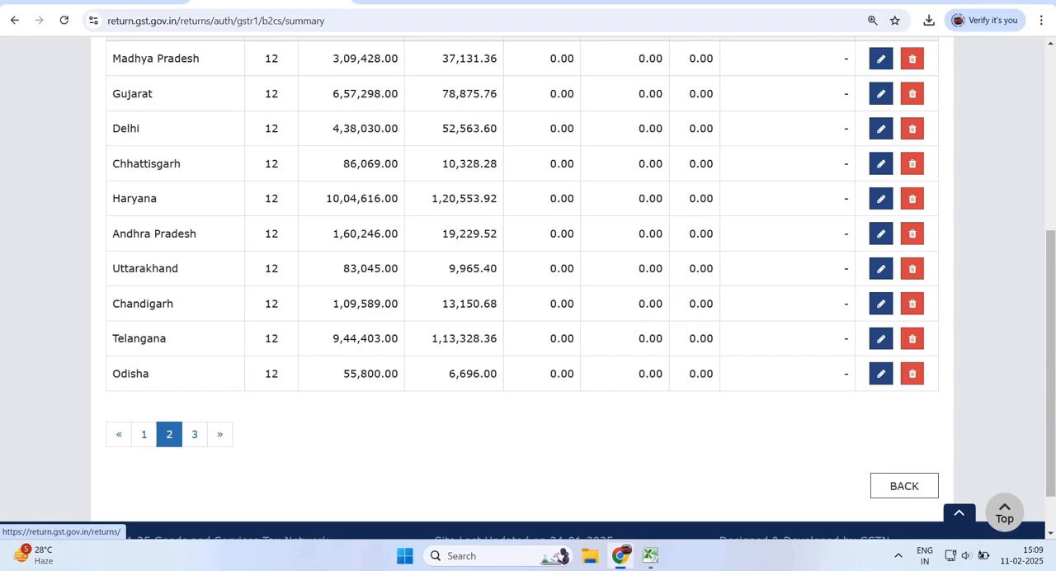
scroll(169, 434, down, 3)
click(195, 434)
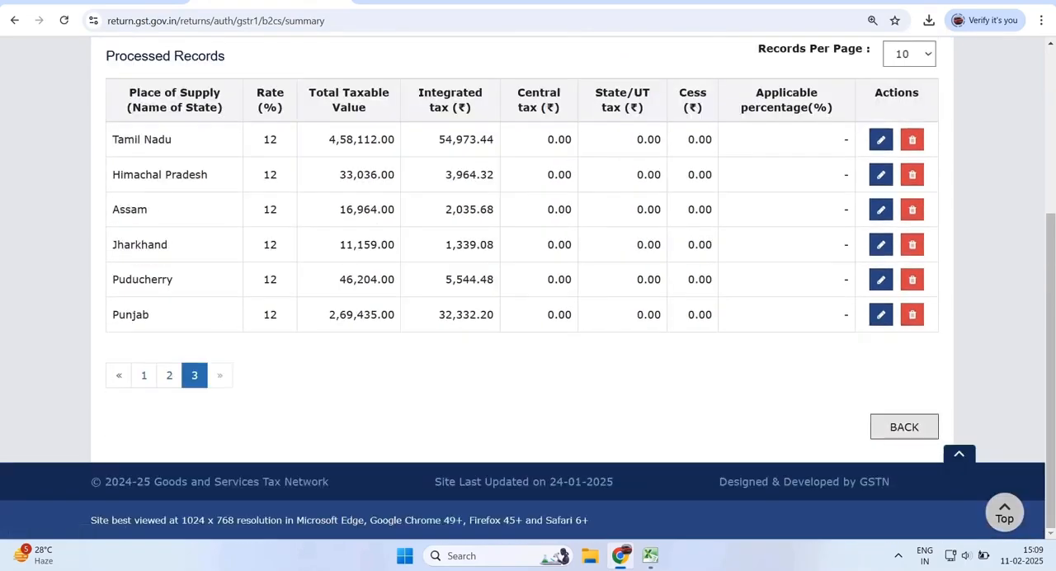
scroll(528, 289, up, 1)
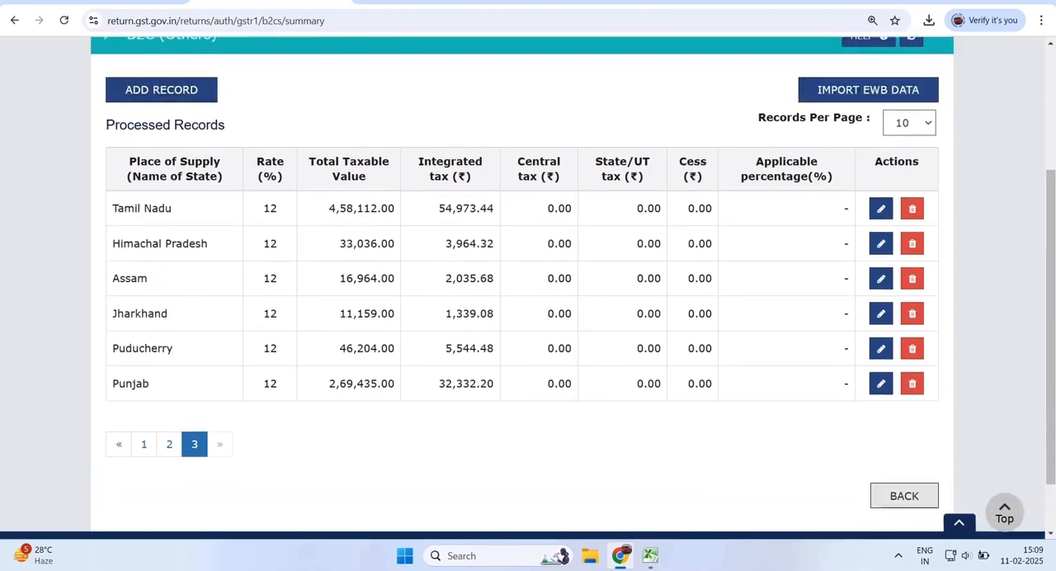
- Return to GSTR-1, open the 8A, 8B, 8C, 8D - Nil Rated Supplies section and examine its supply categories
click(904, 496)
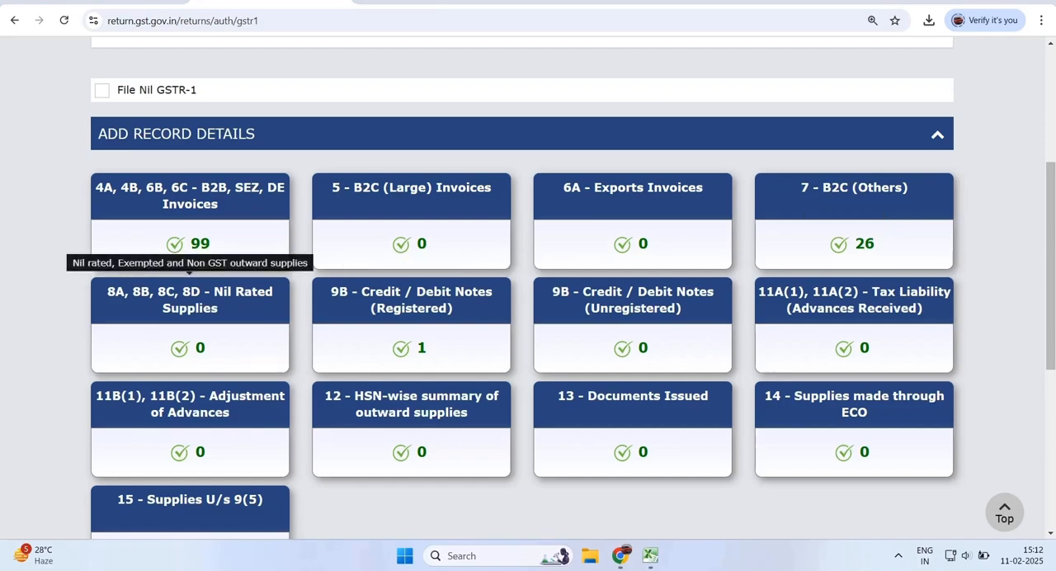
click(190, 300)
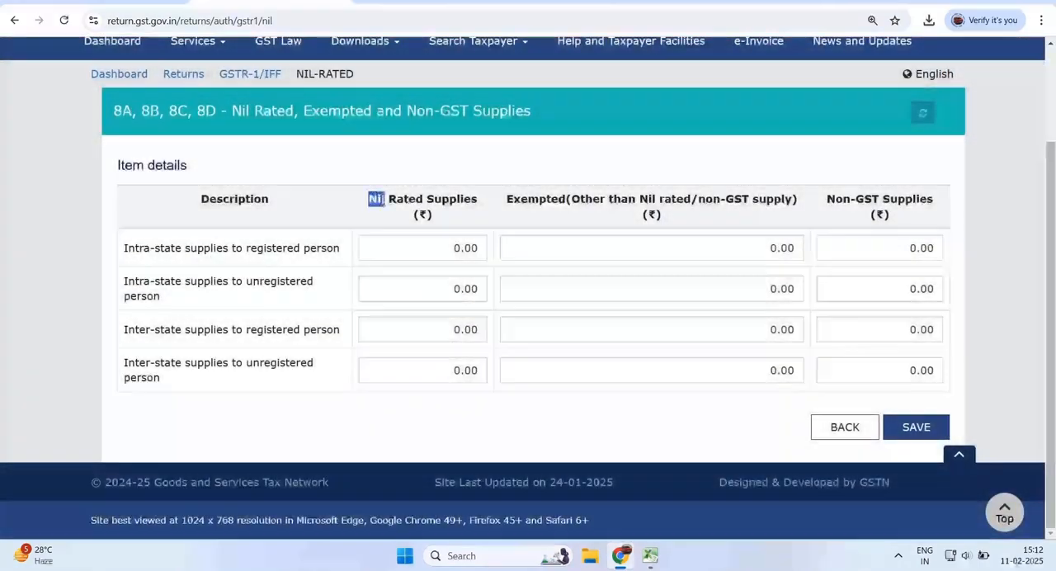
drag(385, 199, 637, 199)
drag(827, 198, 898, 199)
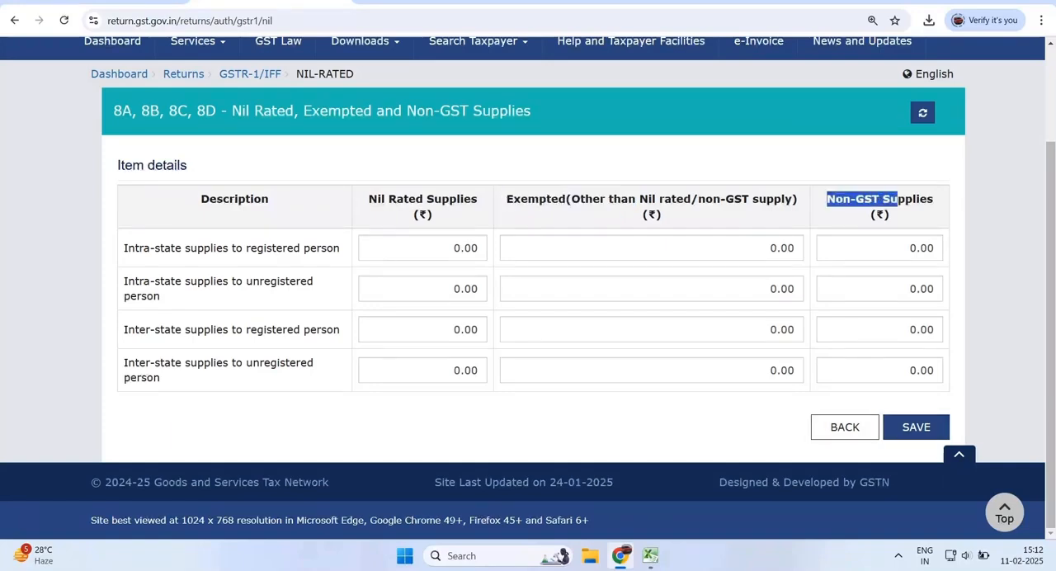
drag(124, 248, 250, 247)
drag(124, 281, 198, 280)
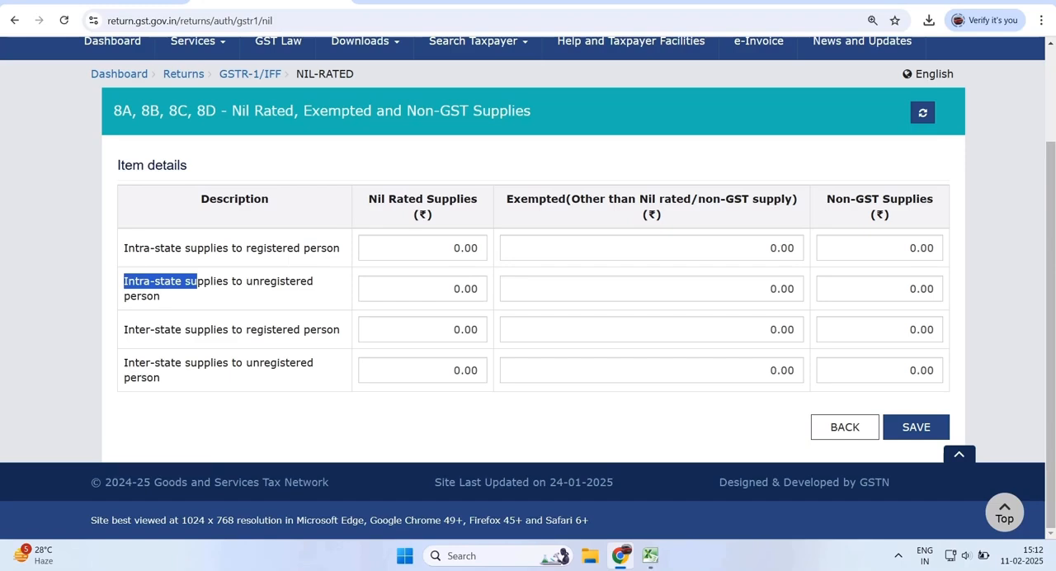
drag(124, 329, 232, 330)
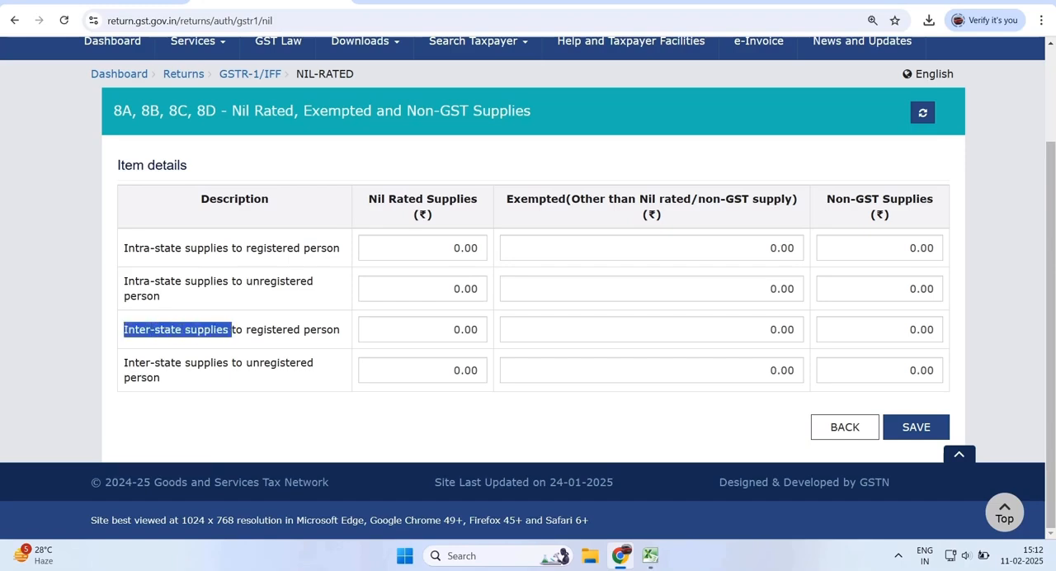
- Examine the inter-state supplies to unregistered person row in the nil rated section and return to the GSTR-1 summary
drag(124, 362, 176, 363)
click(176, 363)
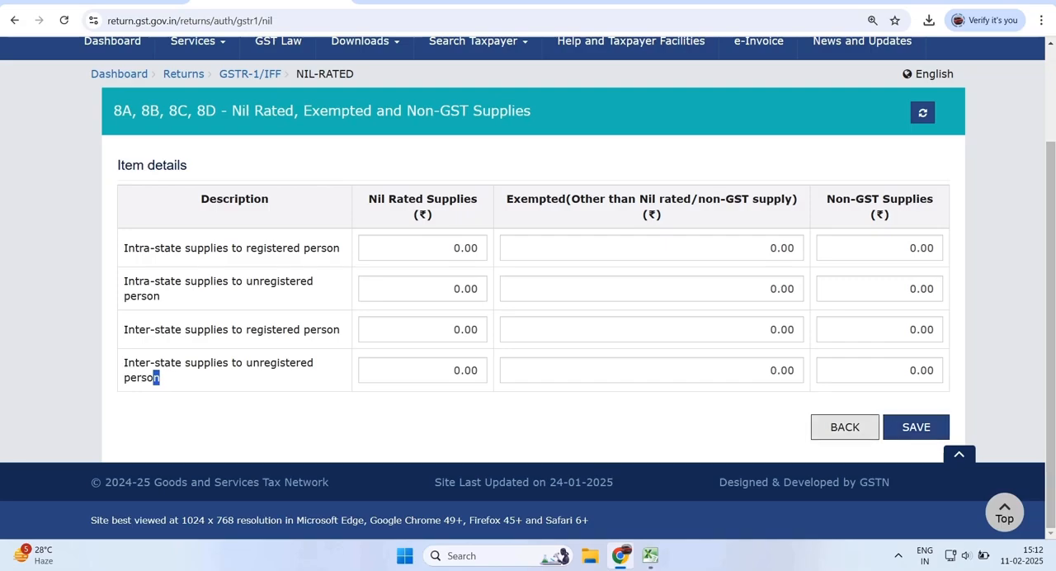
click(845, 427)
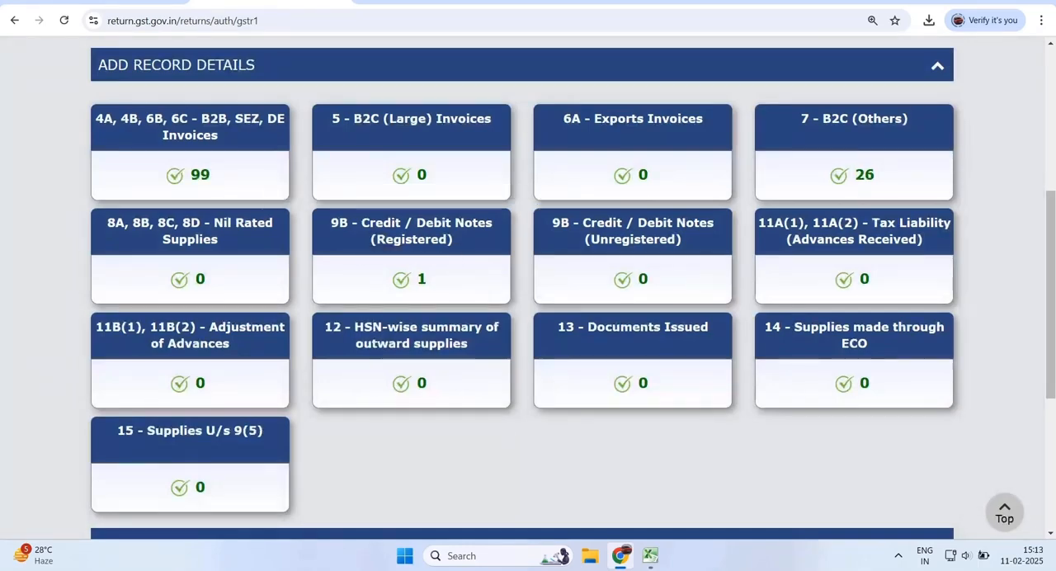
- Open the 9B - Credit / Debit Notes (Registered) section and view the recipient's processed credit note
click(411, 279)
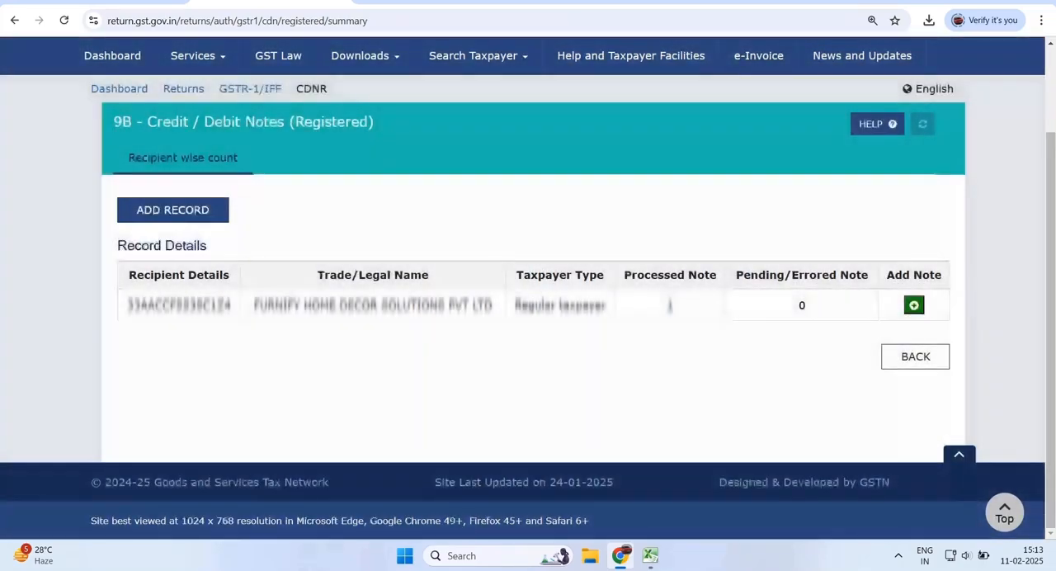
click(670, 305)
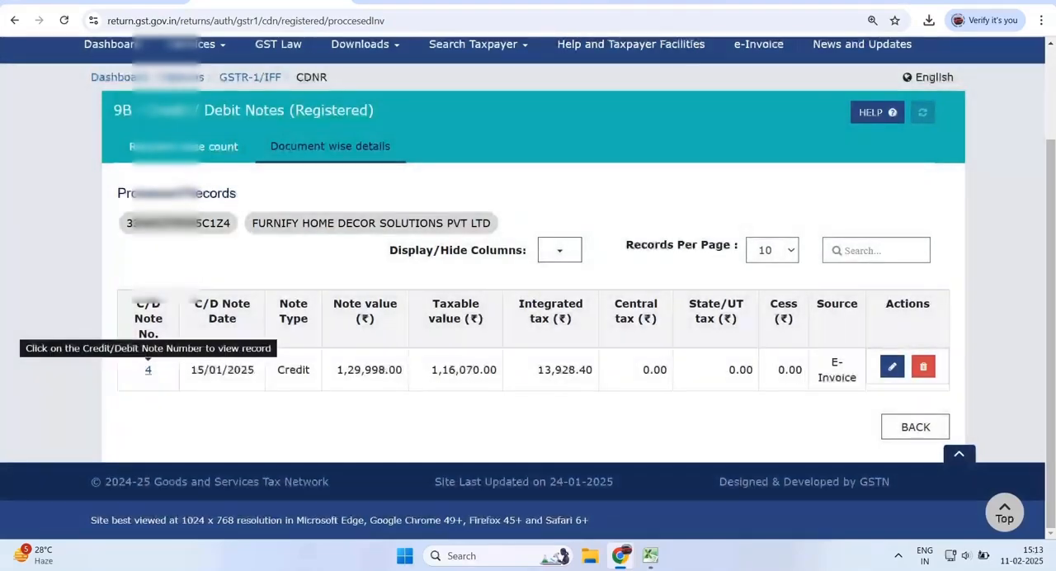
click(148, 369)
scroll(528, 289, down, 4)
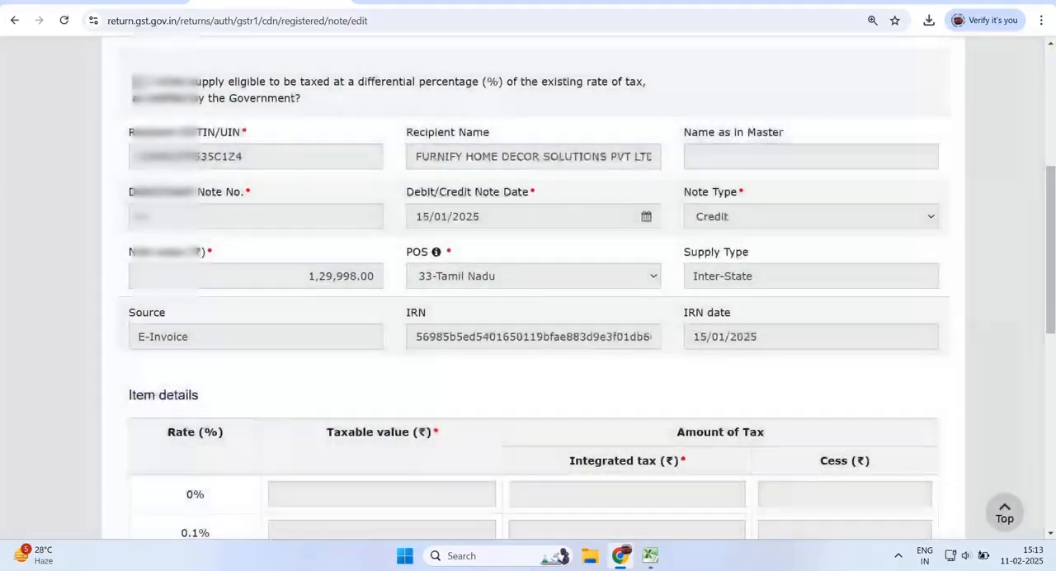
- Review the registered credit note's recipient GSTIN, recipient name, note number, date, note value and supply type
drag(137, 156, 244, 156)
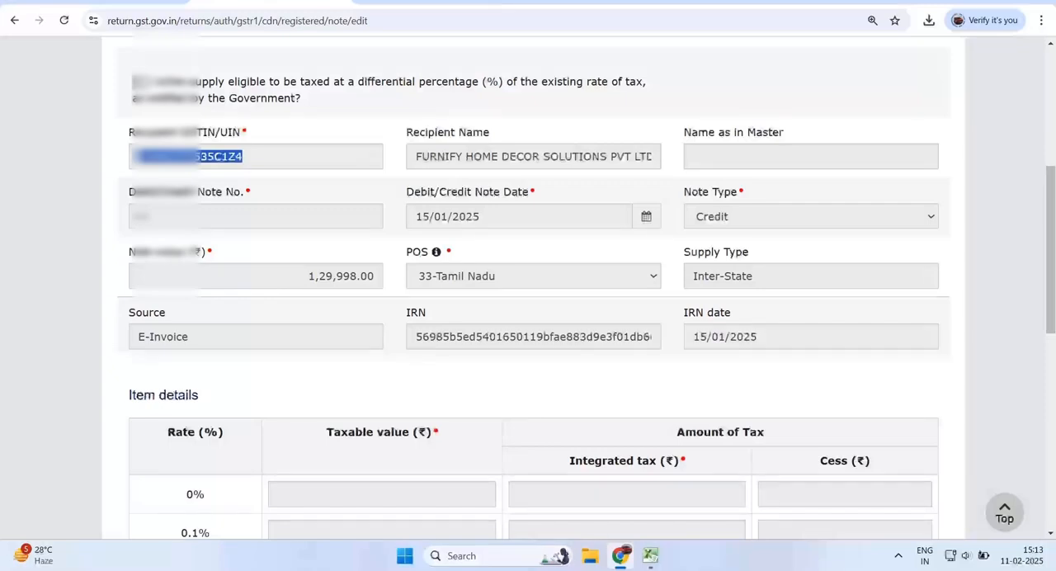
drag(415, 157, 625, 157)
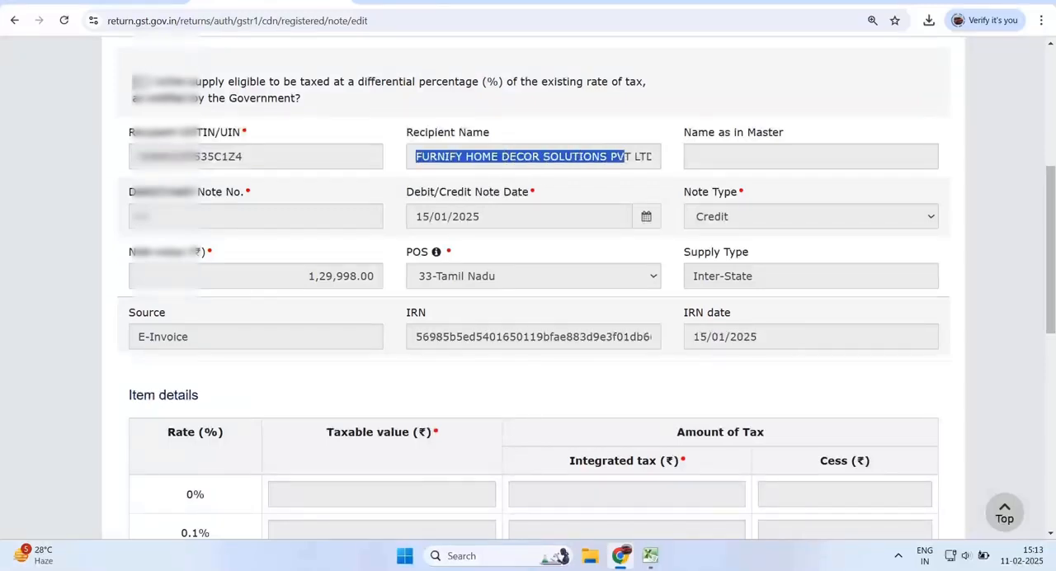
drag(136, 217, 150, 216)
drag(415, 216, 480, 216)
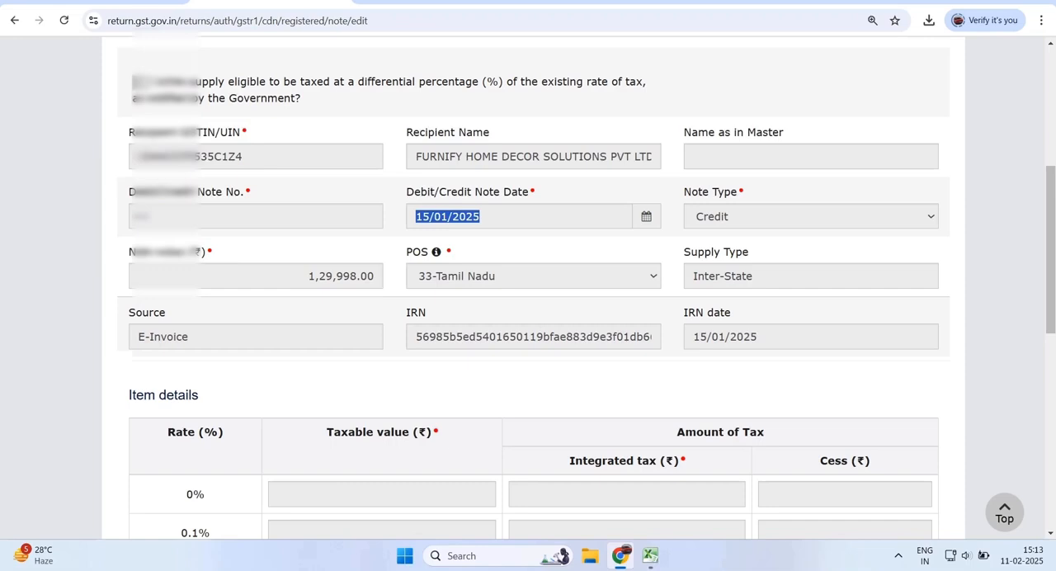
drag(309, 276, 374, 276)
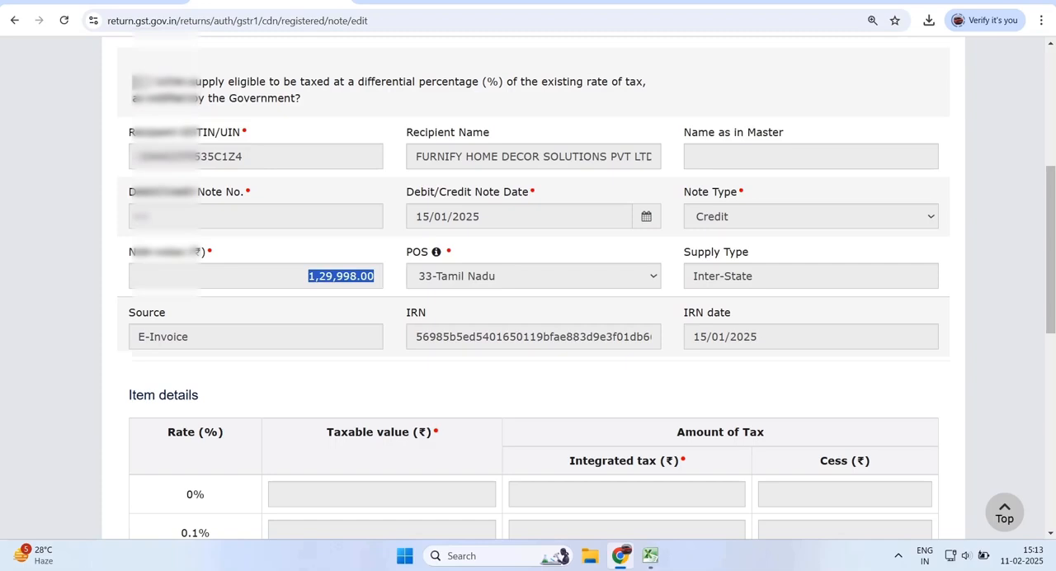
drag(693, 276, 753, 275)
- Check the taxable value and integrated tax in the 12% row of the credit note's item details
scroll(529, 289, down, 5)
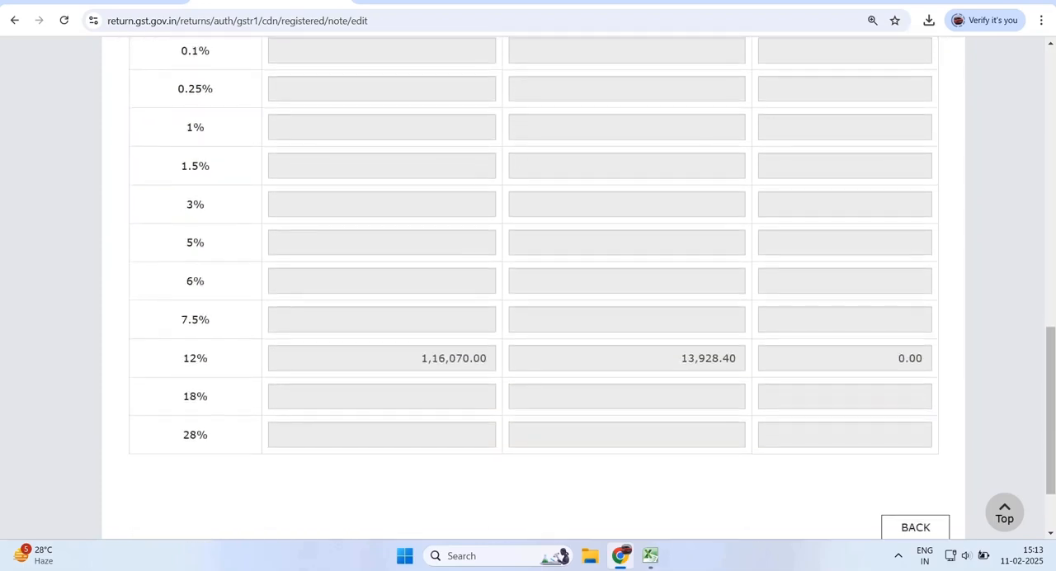
drag(421, 358, 452, 358)
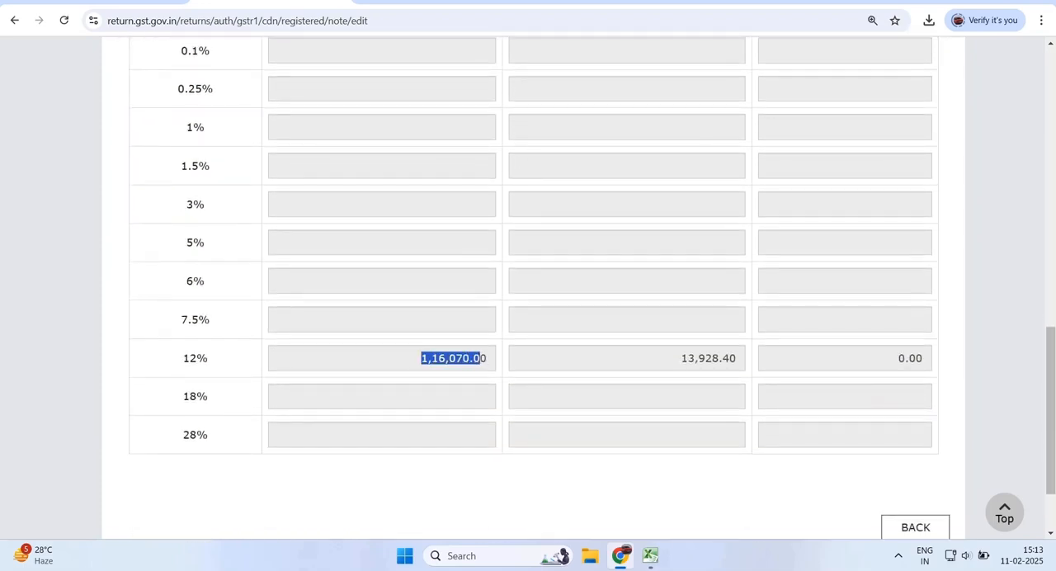
drag(681, 358, 731, 358)
click(733, 358)
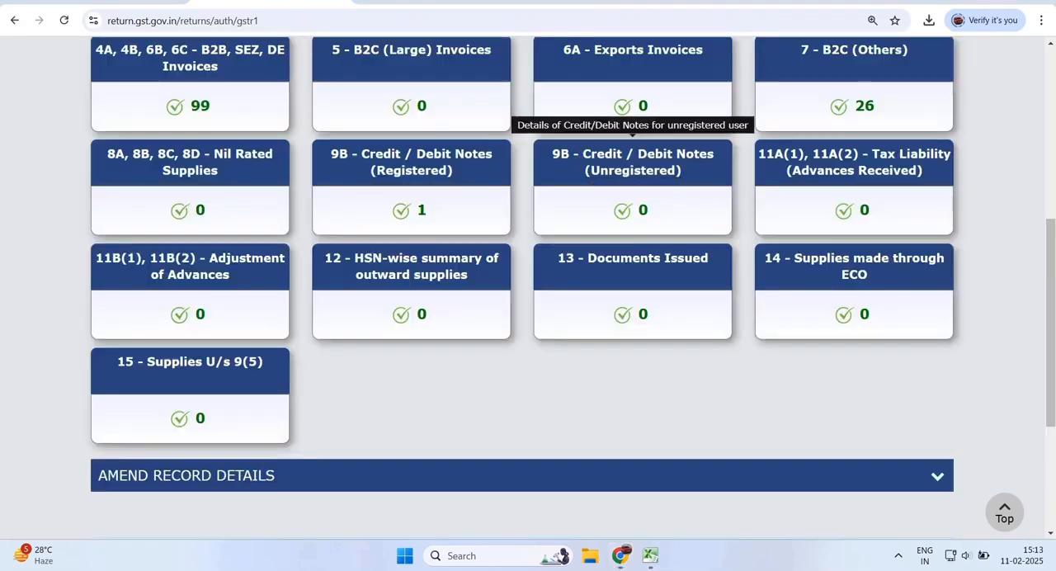
- Open the 9B - Credit / Debit Notes (Unregistered) section and start adding a record
click(633, 162)
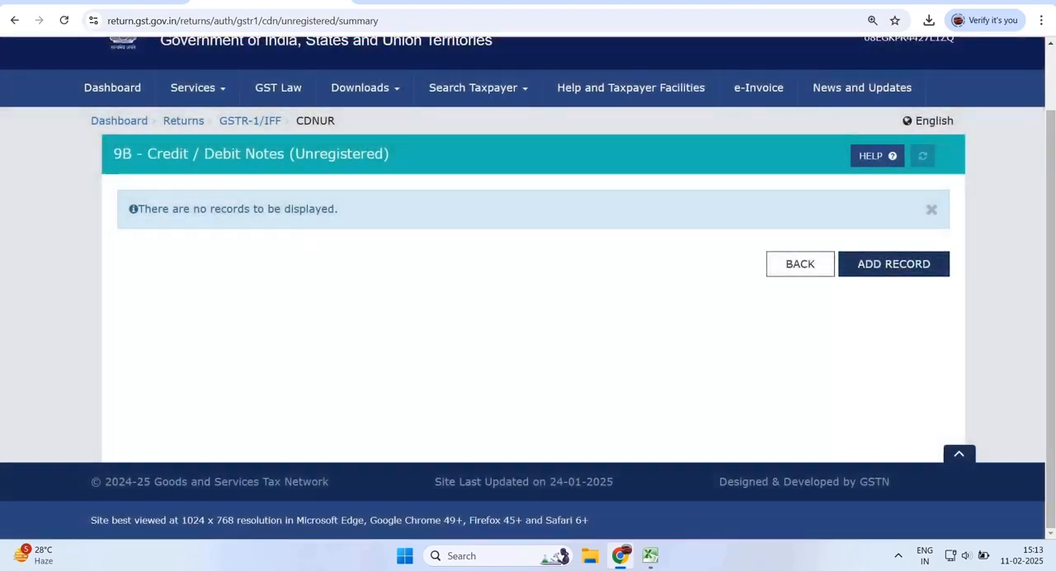
click(893, 263)
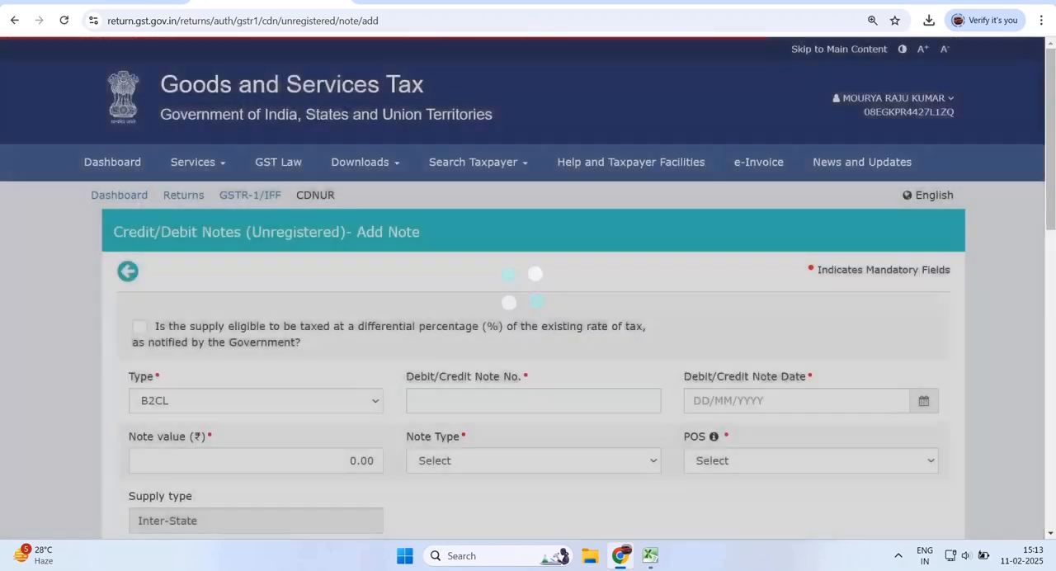
scroll(528, 289, down, 5)
scroll(528, 289, up, 1)
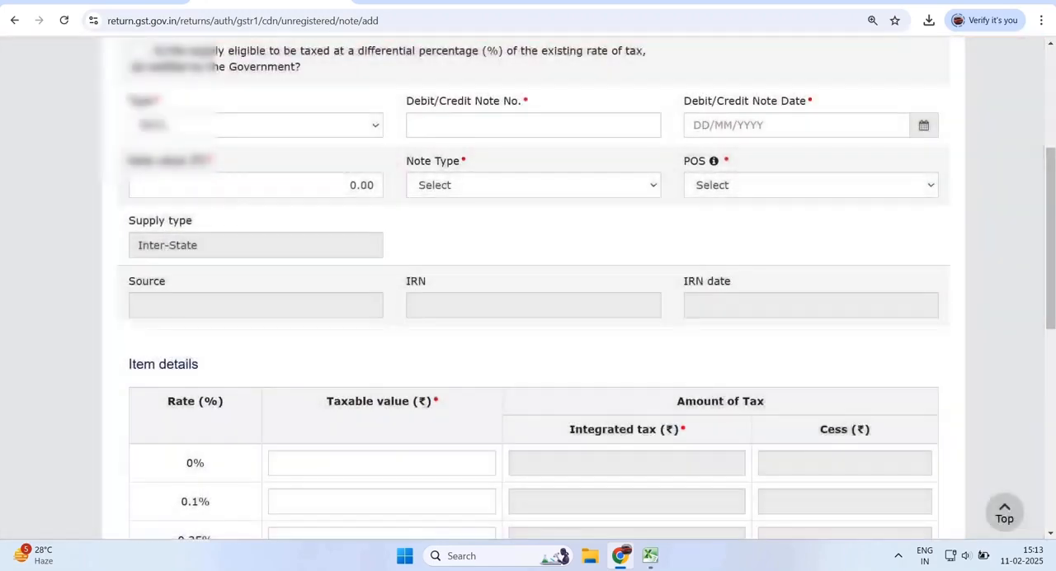
- Look through the Type options of the unregistered note, including exports with and without payment, and keep B2CL
double_click(141, 100)
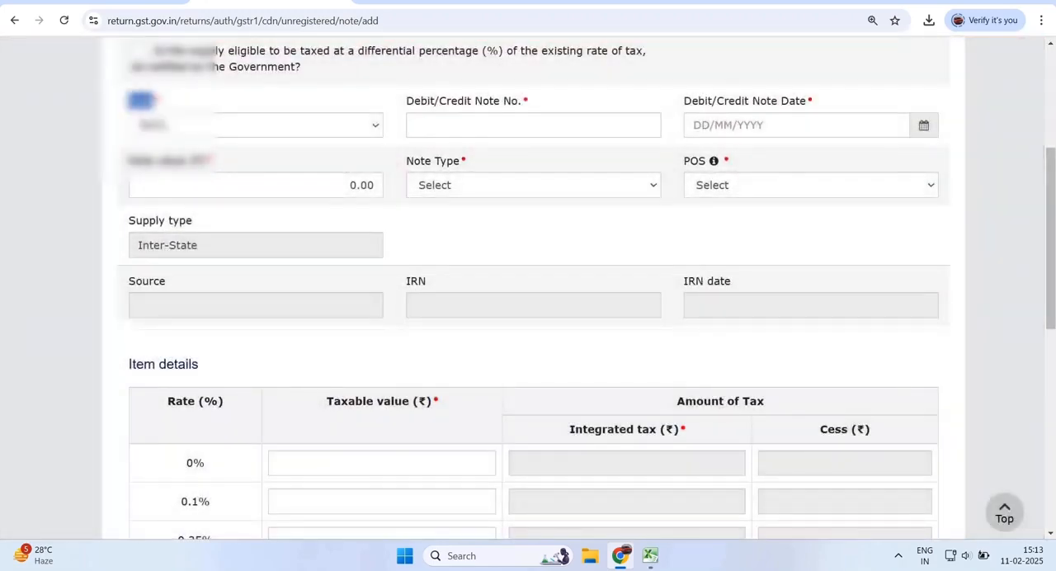
click(175, 125)
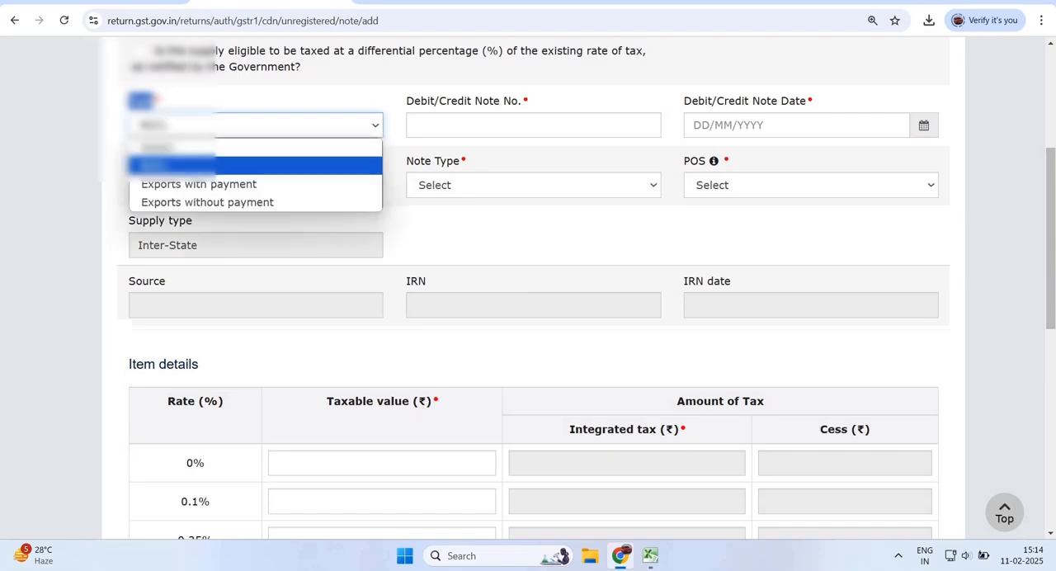
key(Down)
key(Down)
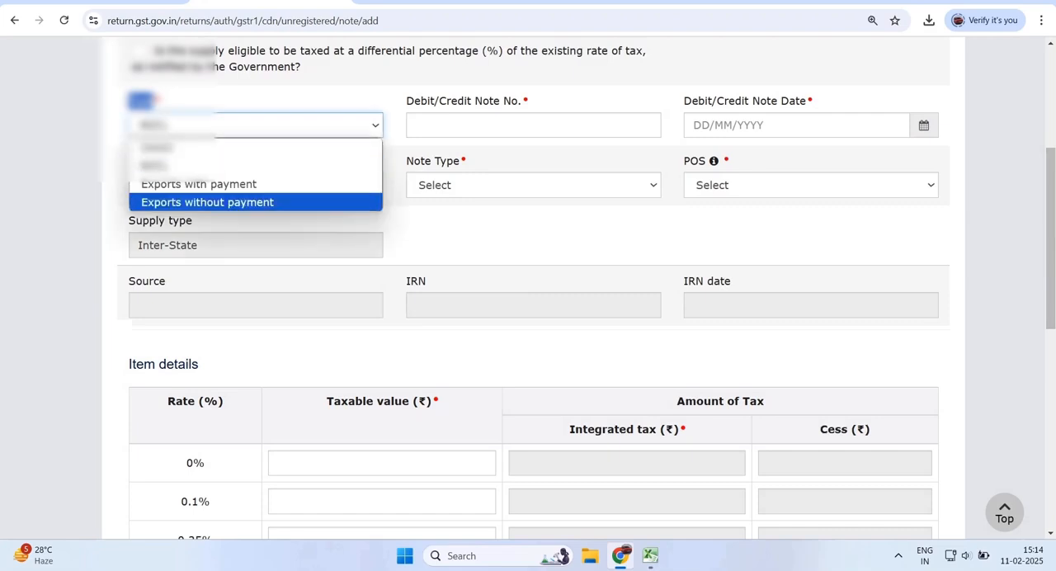
key(Up)
key(Return)
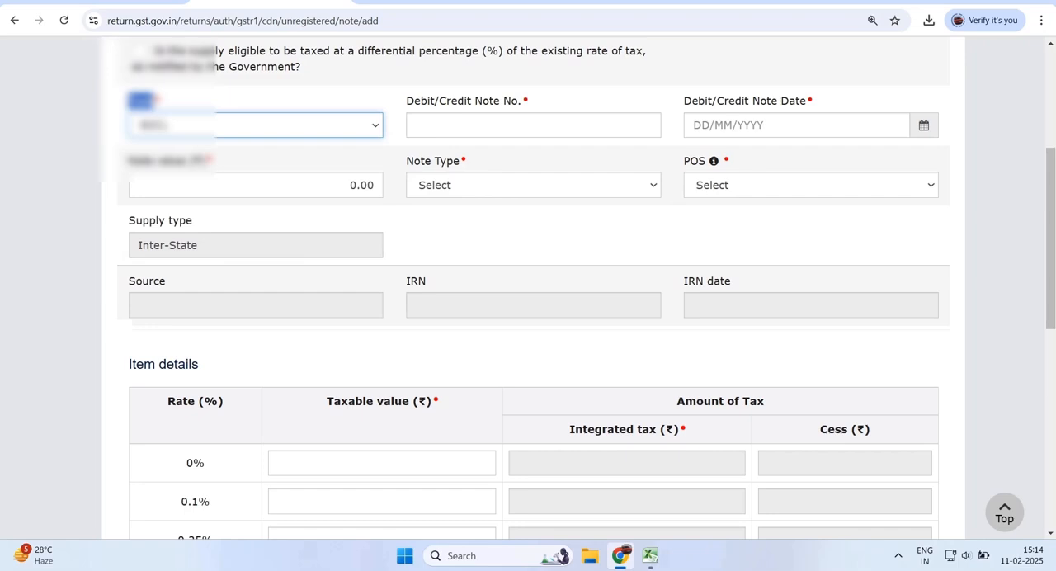
- Examine the note number, date, value, note type, POS and item details fields required for the unregistered note
drag(398, 102, 523, 102)
drag(690, 101, 801, 100)
drag(137, 161, 205, 161)
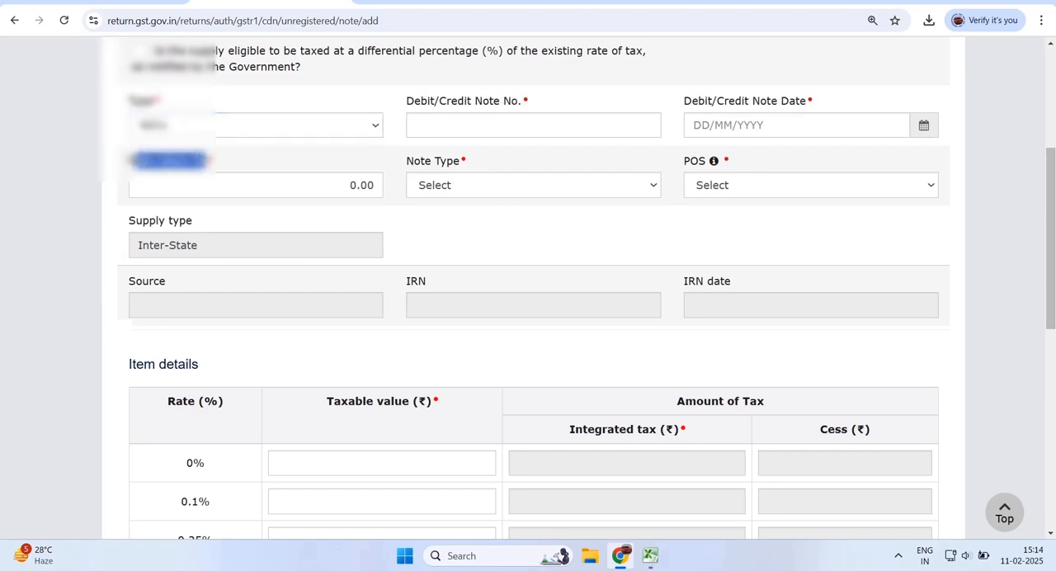
drag(406, 161, 461, 161)
drag(690, 161, 707, 161)
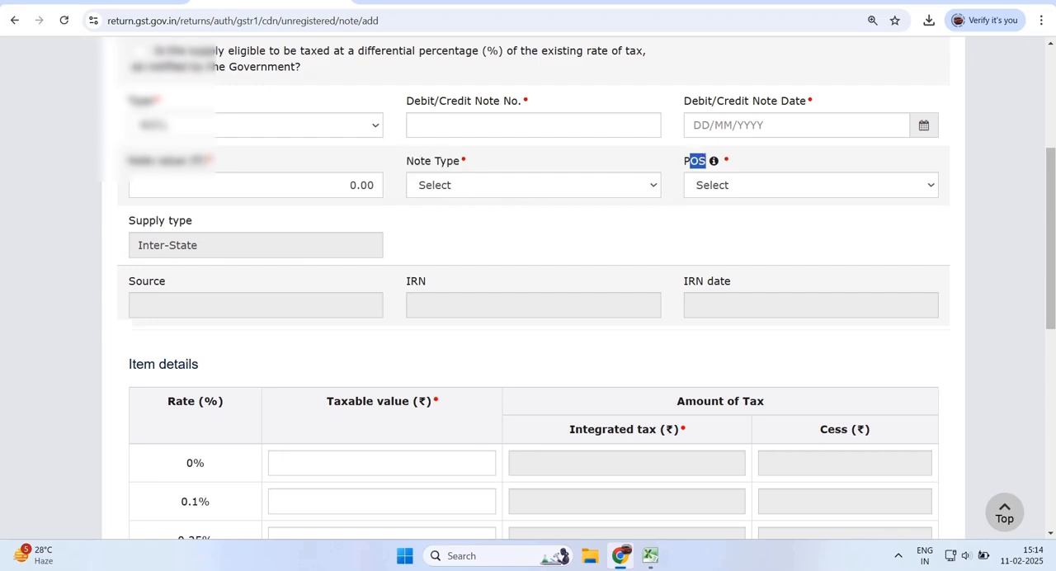
drag(129, 364, 194, 364)
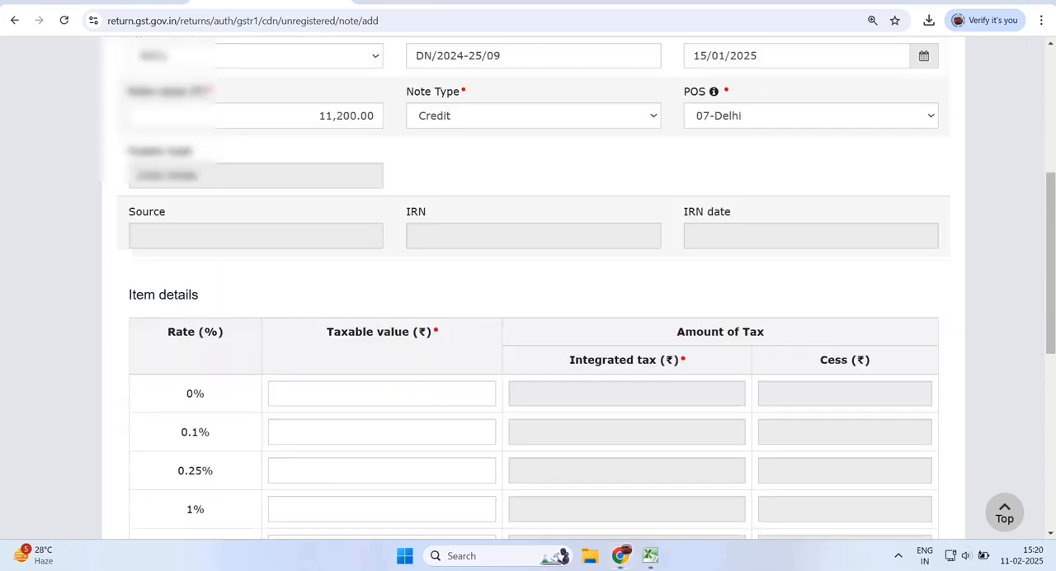
- Go through the note number, note date and note value entered for the unregistered note
scroll(528, 289, up, 1)
drag(406, 99, 522, 100)
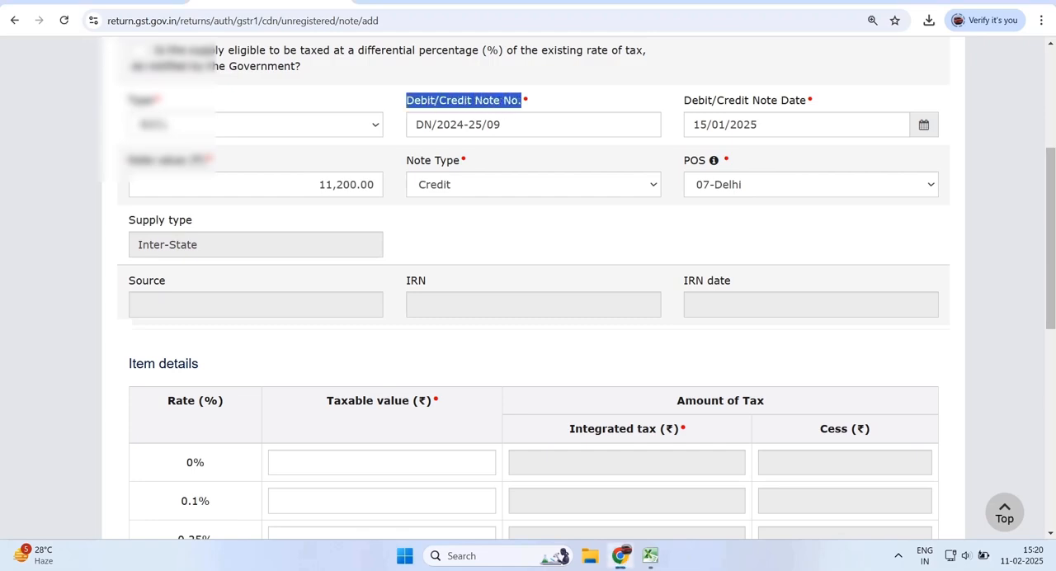
key(Tab)
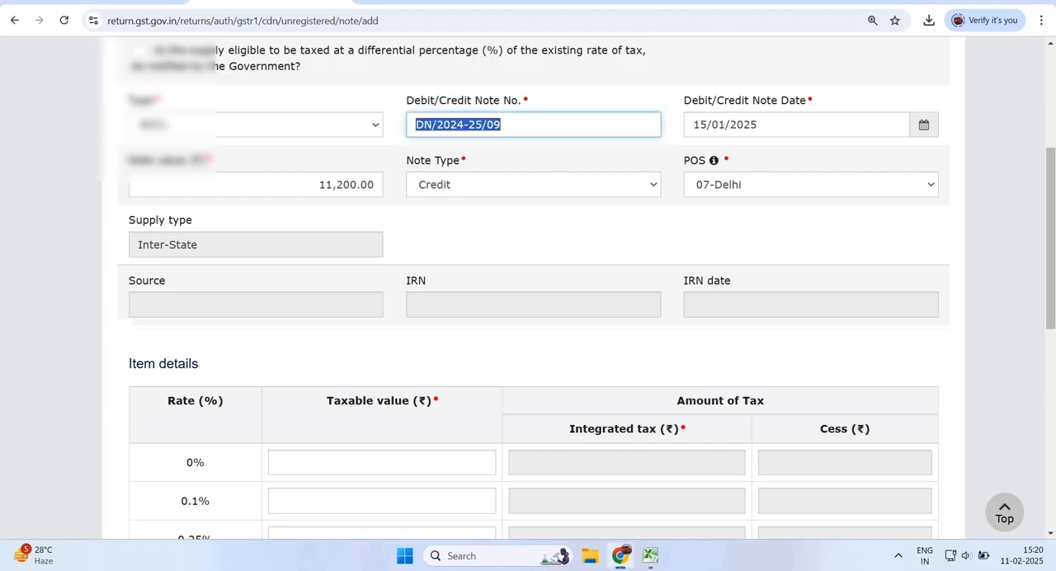
drag(684, 100, 789, 99)
key(Tab)
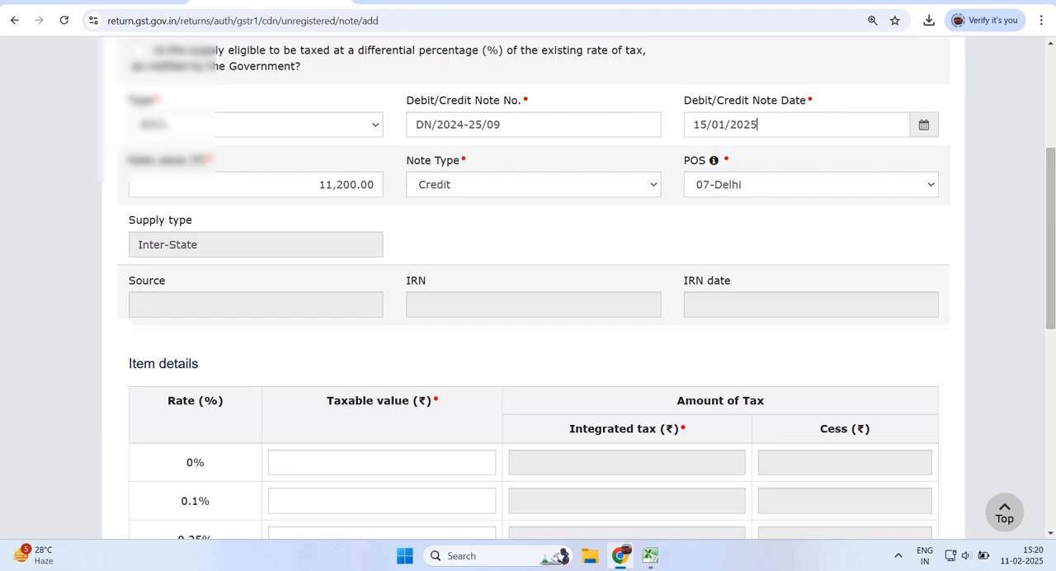
key(Tab)
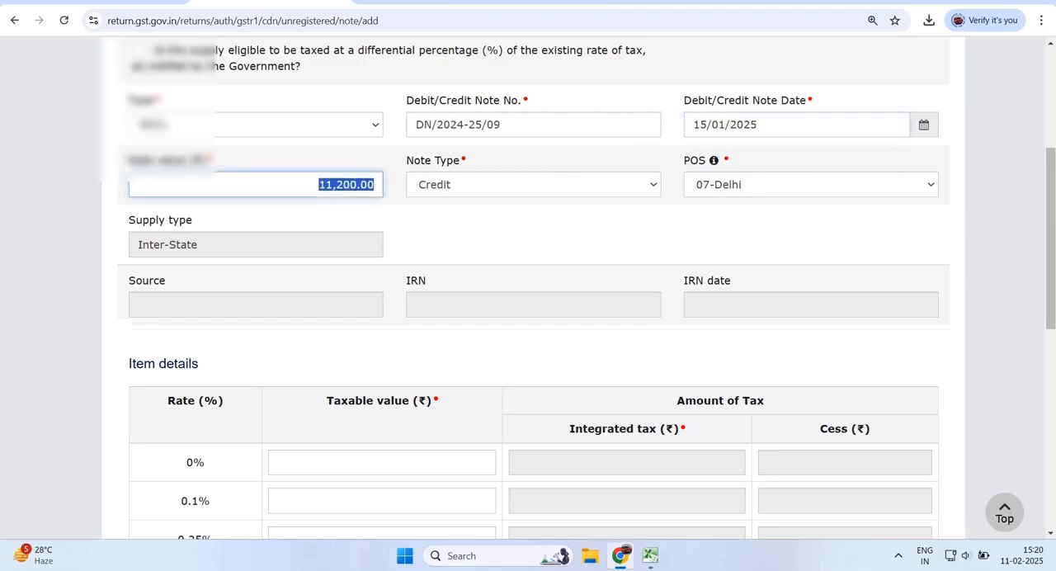
- Set the unregistered note's type to Credit and its place of supply to 07-Delhi
drag(129, 160, 205, 160)
drag(407, 160, 461, 160)
click(533, 185)
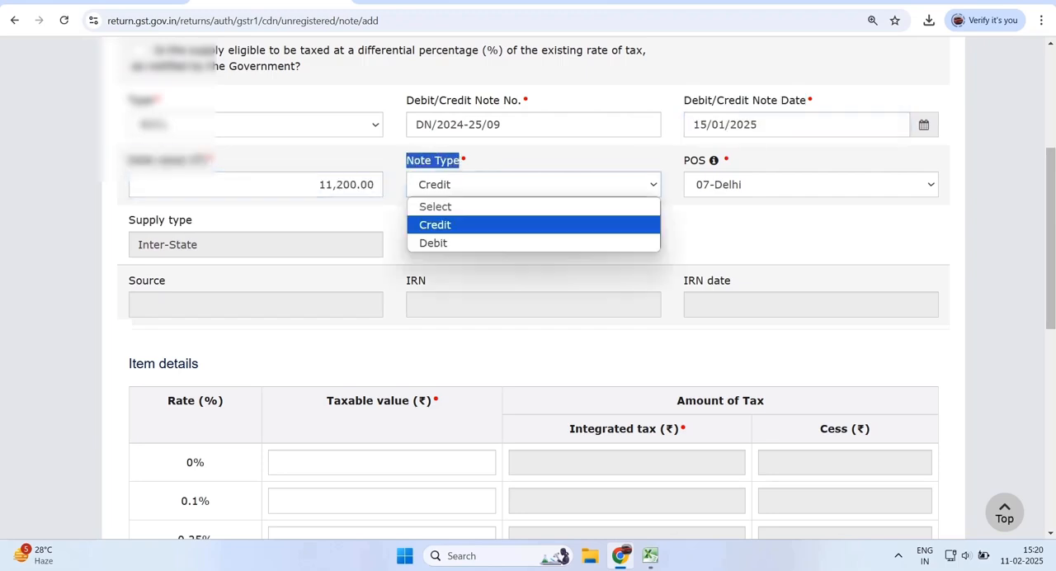
click(495, 224)
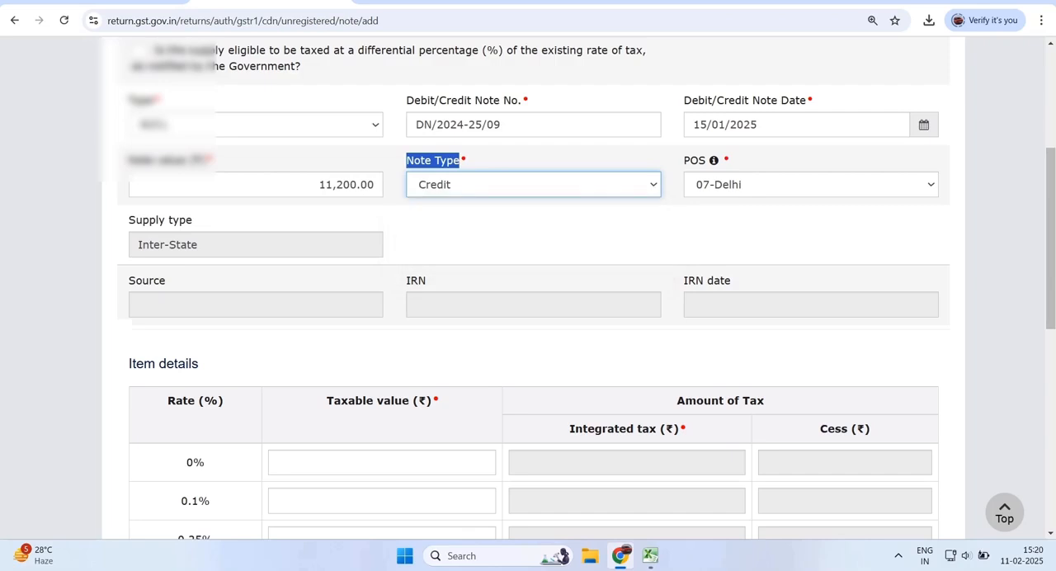
click(811, 185)
key(Down)
key(Return)
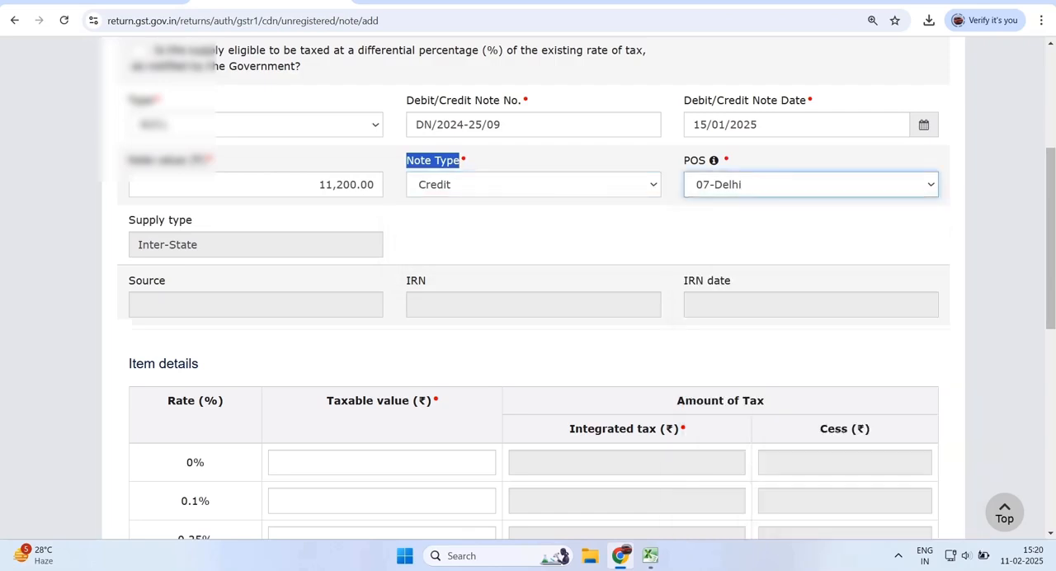
- Check the taxable value and integrated tax in the 12% row, and save the unregistered credit note
scroll(528, 289, down, 5)
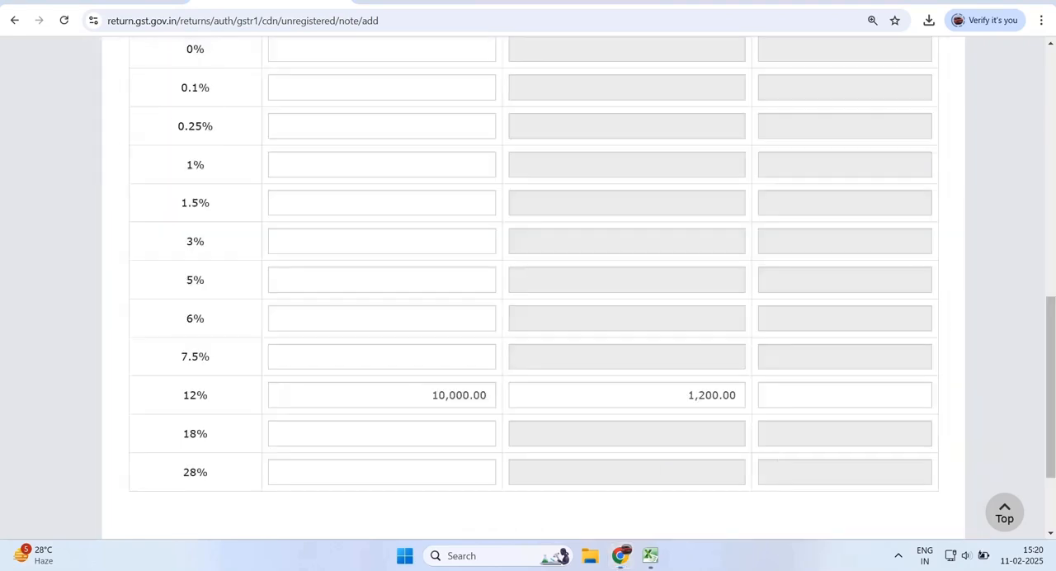
drag(432, 395, 488, 395)
drag(688, 395, 730, 396)
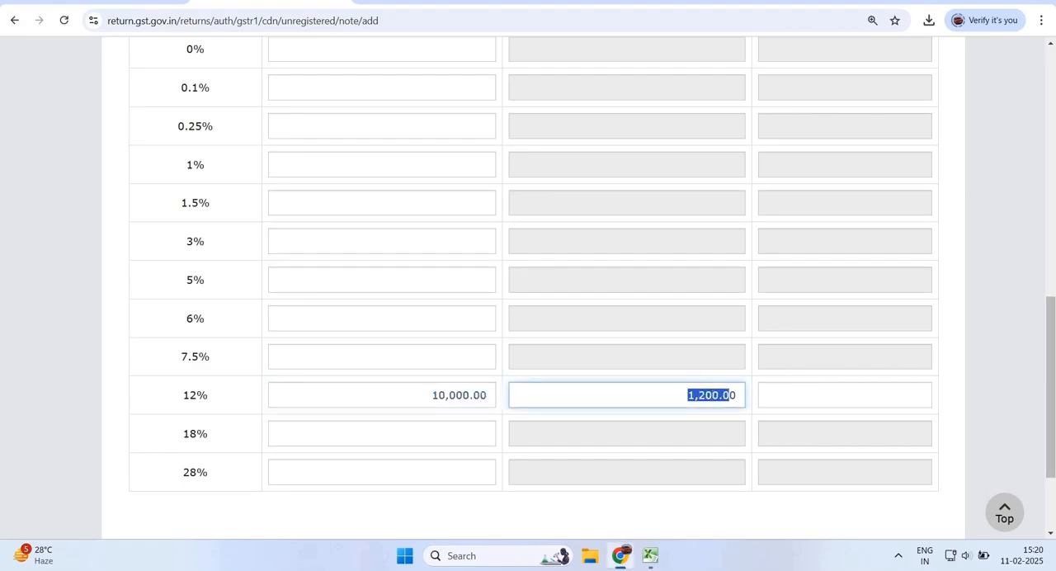
scroll(729, 395, down, 2)
click(916, 427)
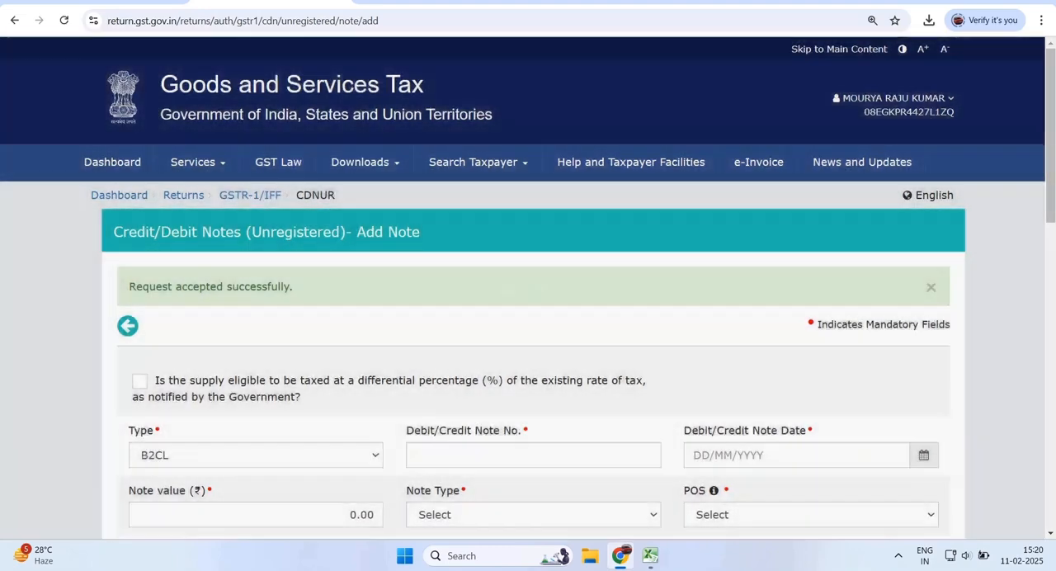
drag(136, 286, 294, 286)
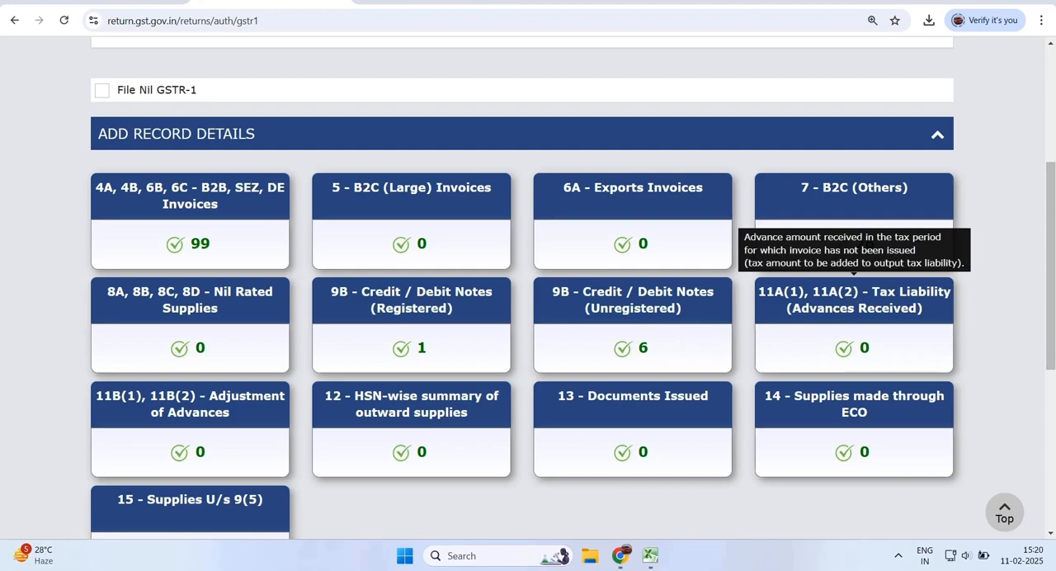
- View the 11A(1), 11A(2) - Tax Liability (Advances Received) section and return to the GSTR-1 summary
click(854, 300)
scroll(854, 300, down, 2)
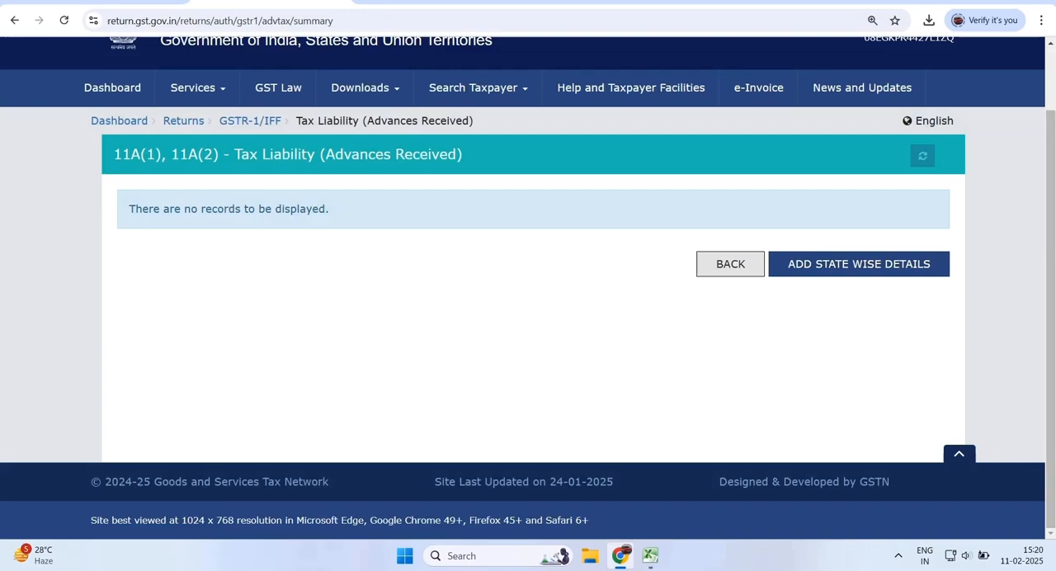
click(730, 264)
scroll(731, 264, down, 8)
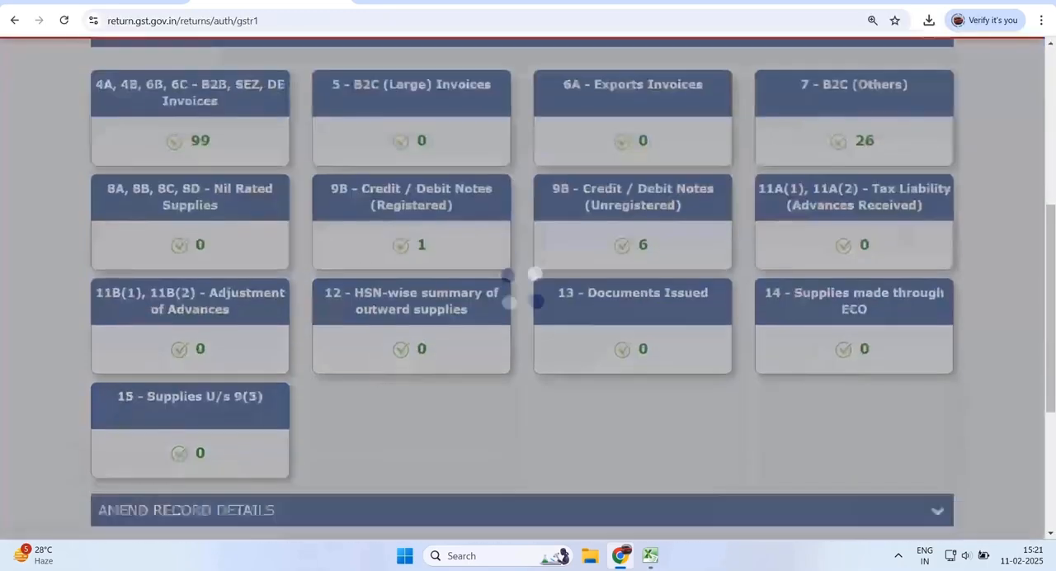
- Open the 12 - HSN-wise summary of outward supplies section and select HSN 940320, OTHER METAL FURNITURE
scroll(731, 264, up, 1)
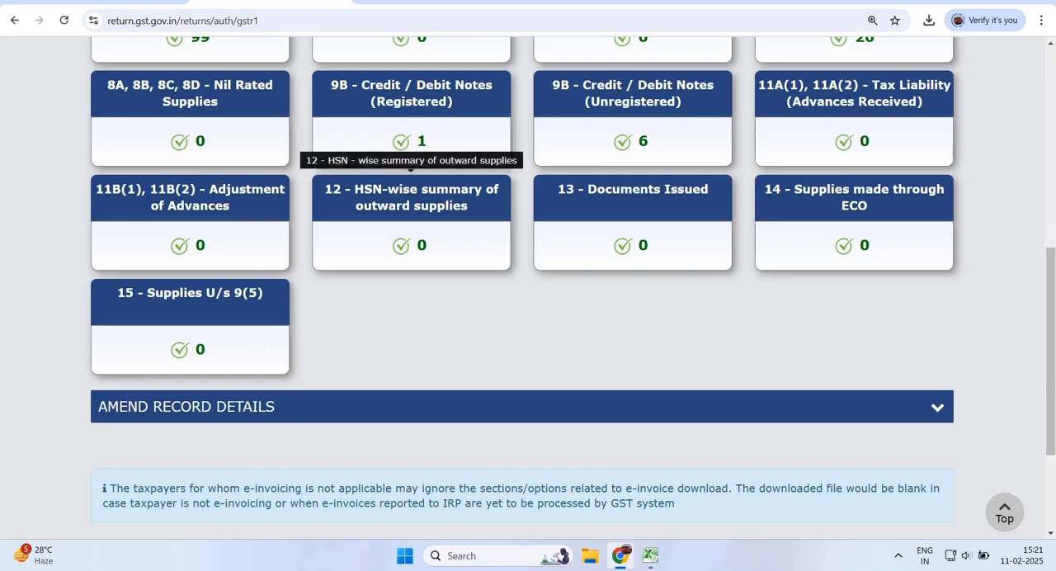
click(411, 214)
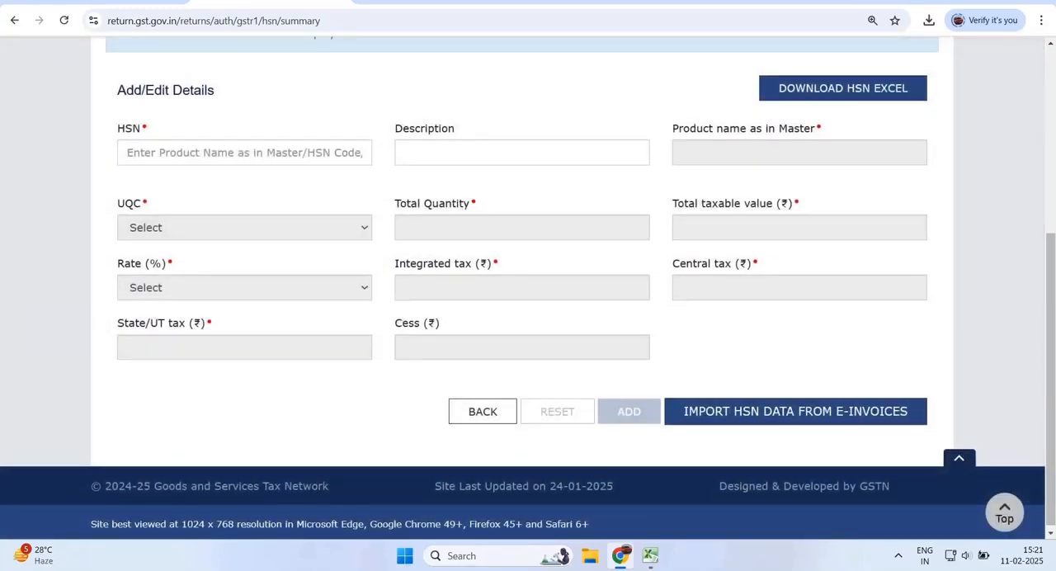
scroll(521, 289, up, 1)
drag(118, 155, 214, 155)
click(245, 218)
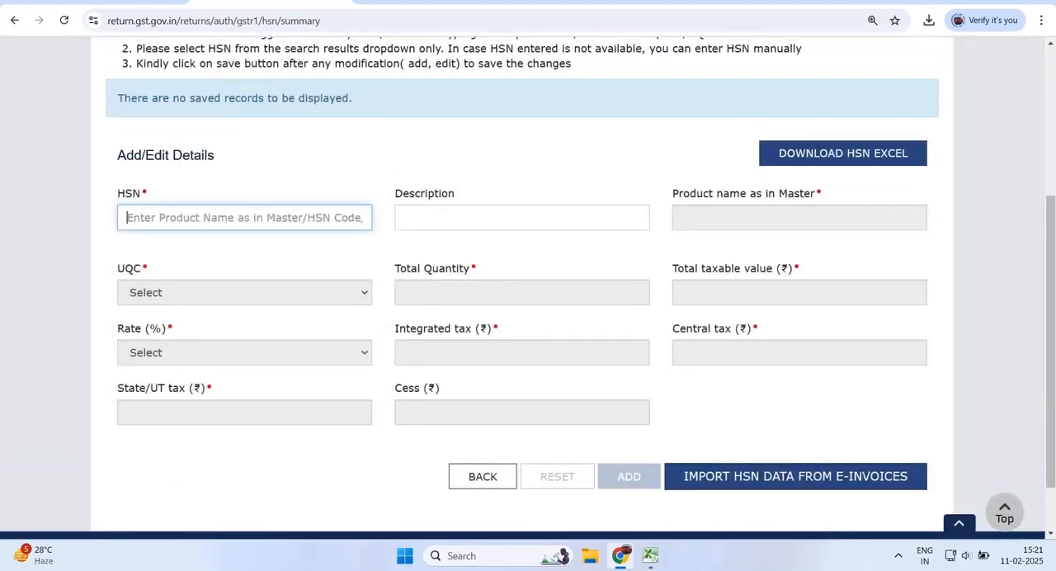
text(940320)
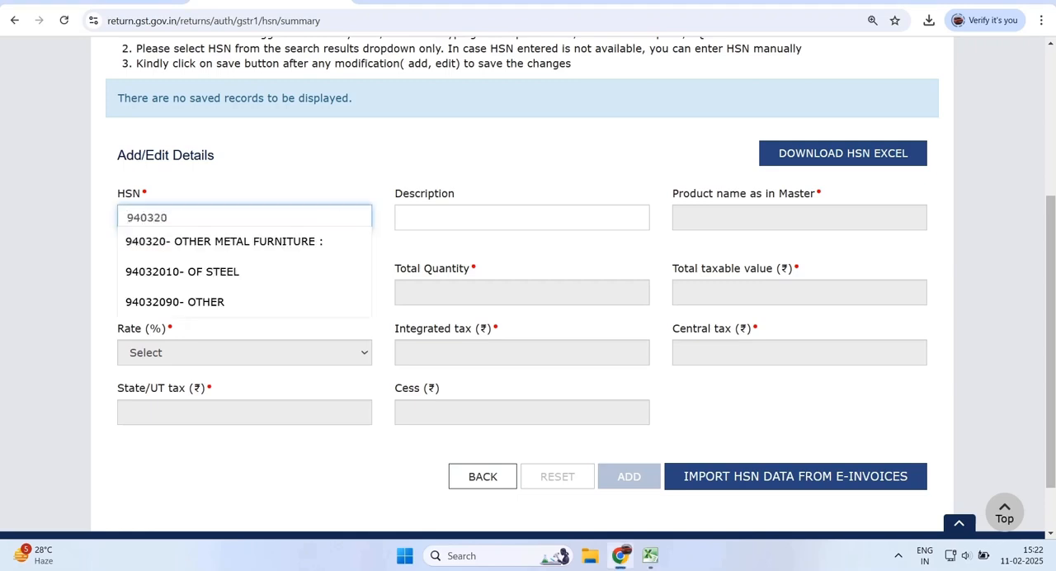
key(Down)
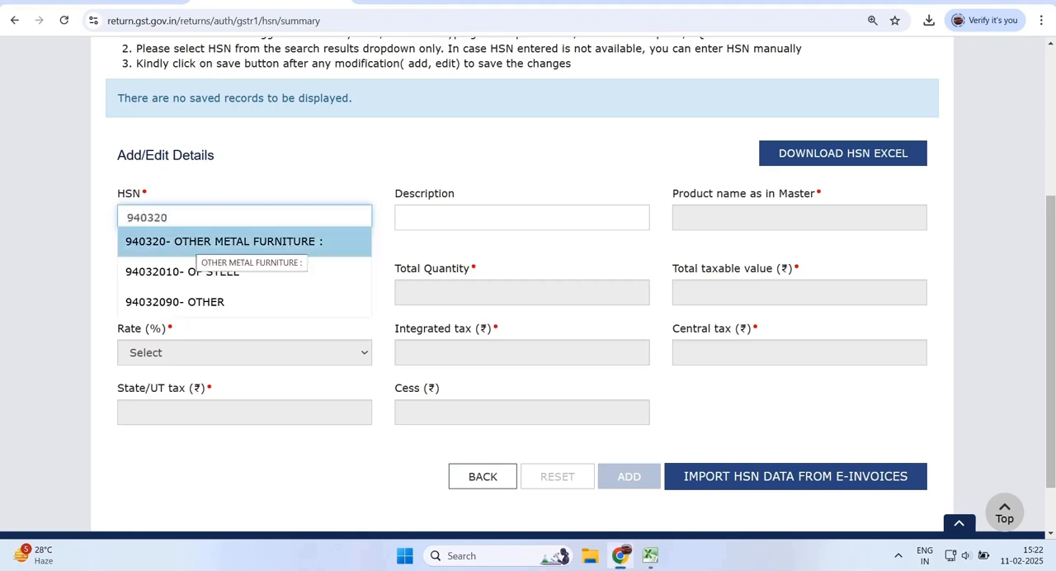
key(Return)
- For HSN 940320, set the UQC to SET-SETS, the total quantity to 500 and the total taxable value to 50,00,000
click(245, 293)
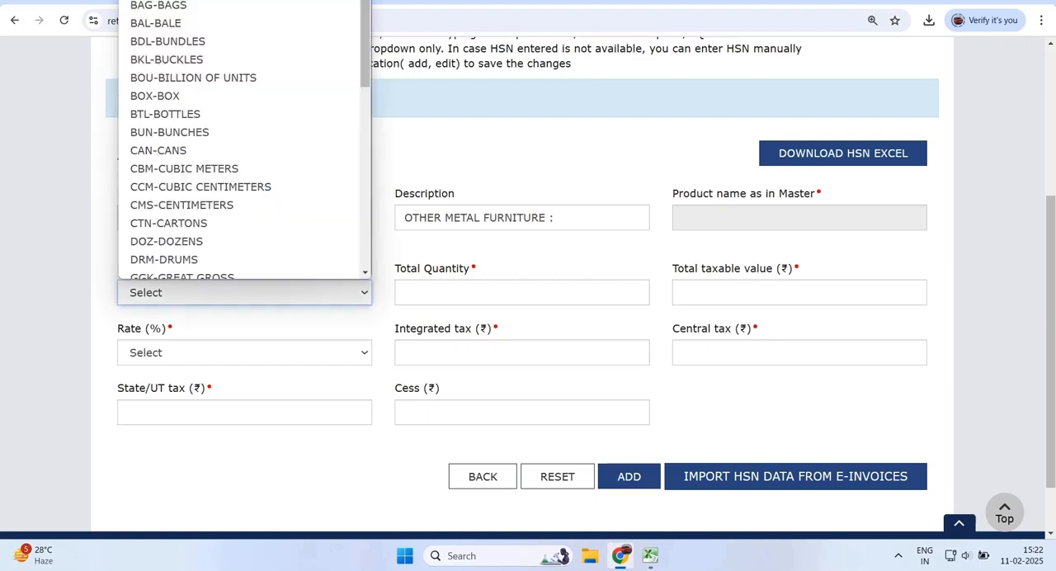
key(s)
key(Return)
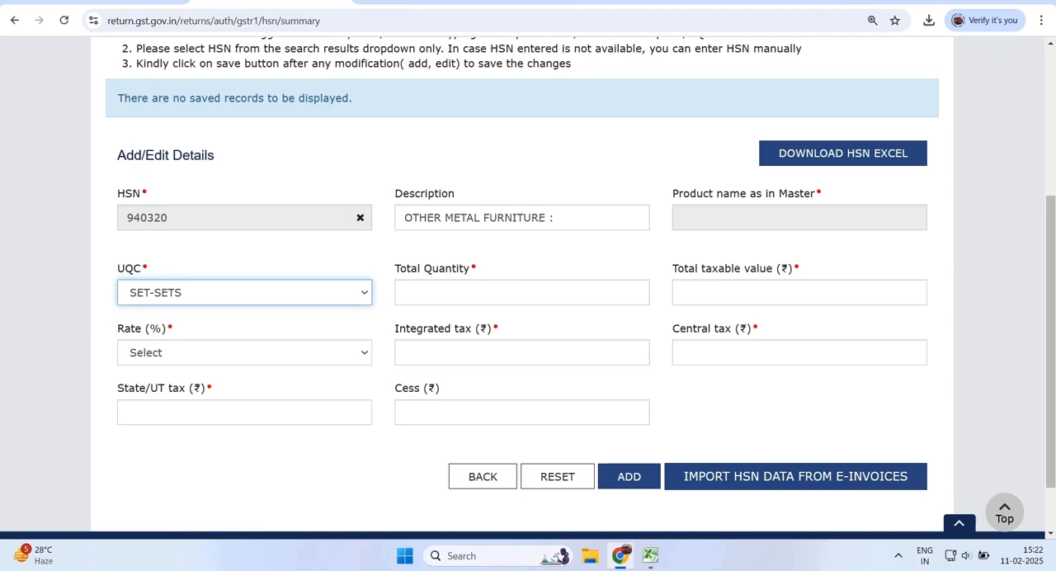
drag(395, 269, 470, 268)
click(640, 292)
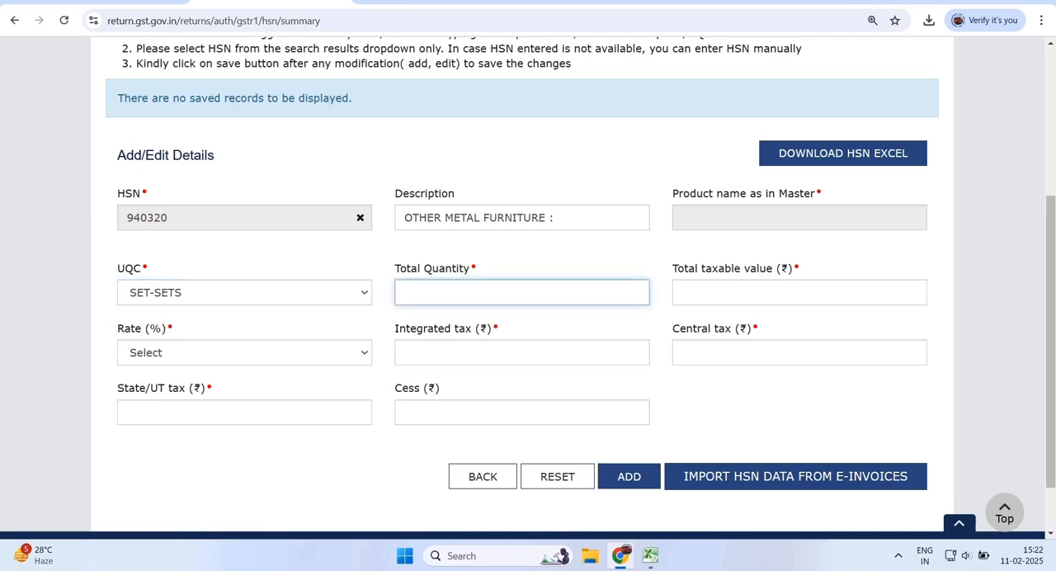
key(Tab)
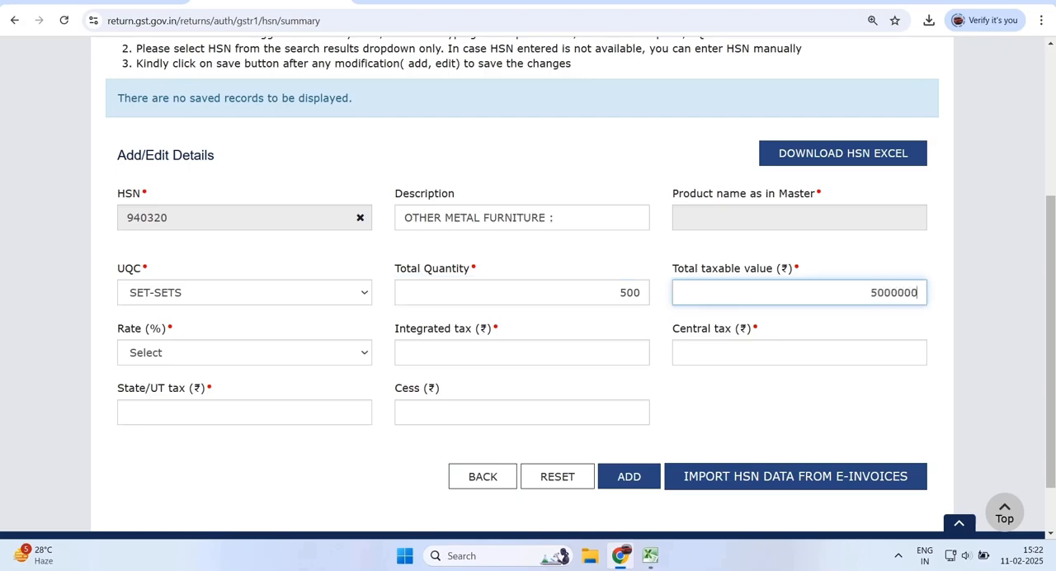
key(Tab)
- Set the rate to 12% with central tax and State/UT tax of 3,00,000 each, and add the HSN 940320 record
click(244, 353)
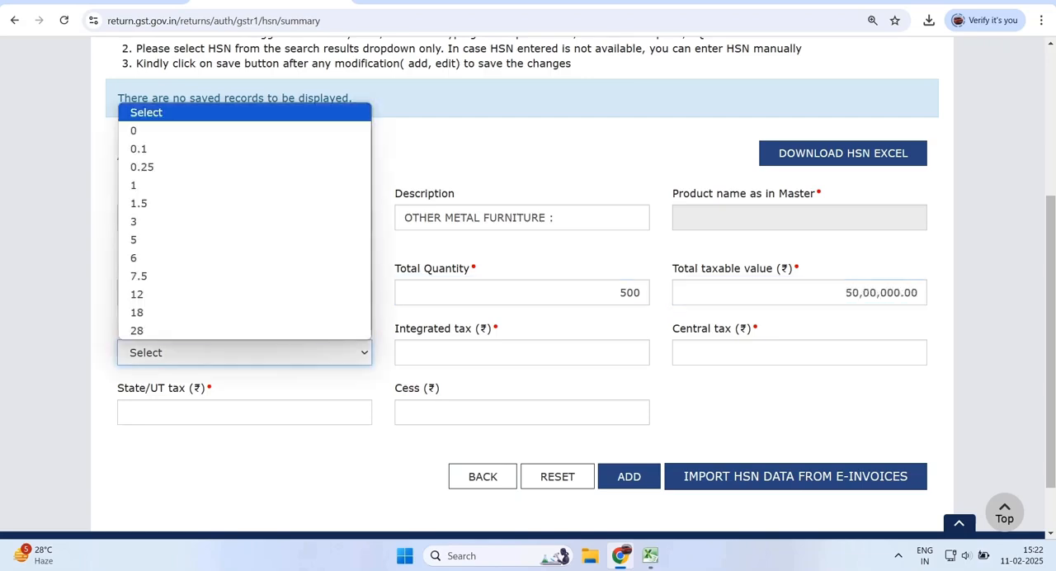
click(244, 295)
scroll(528, 288, down, 2)
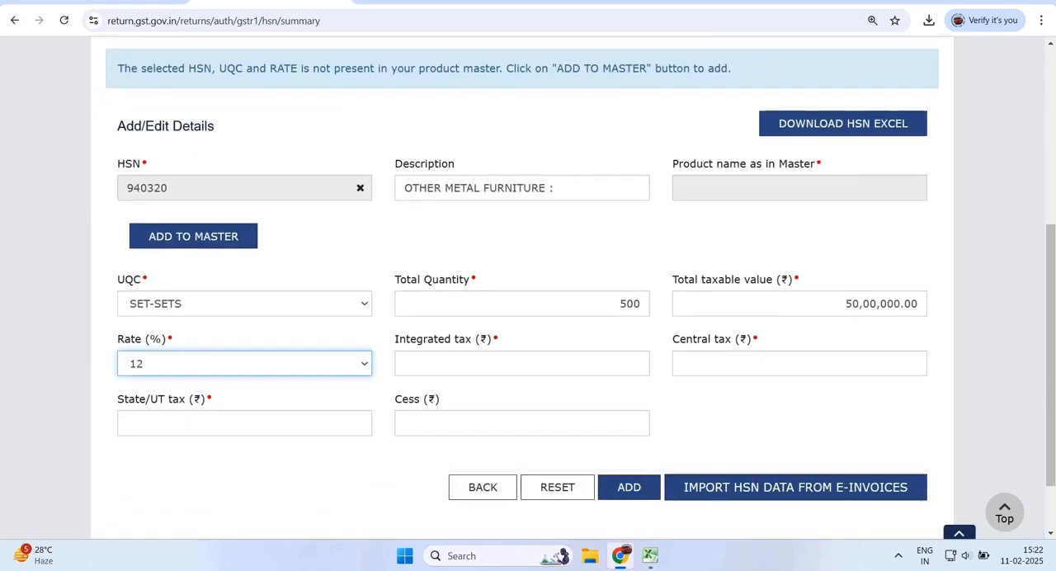
key(alt+Tab)
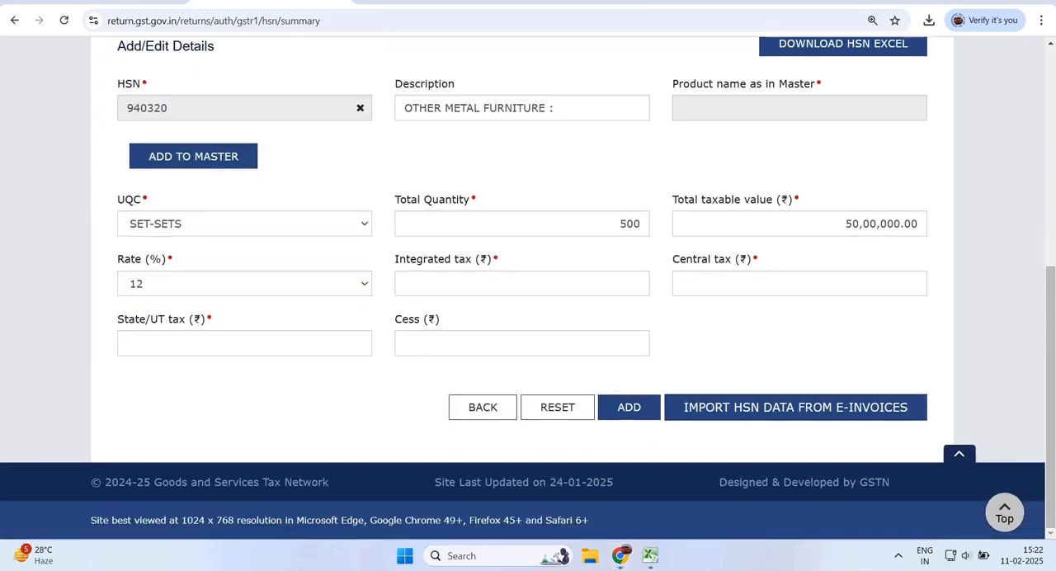
click(917, 283)
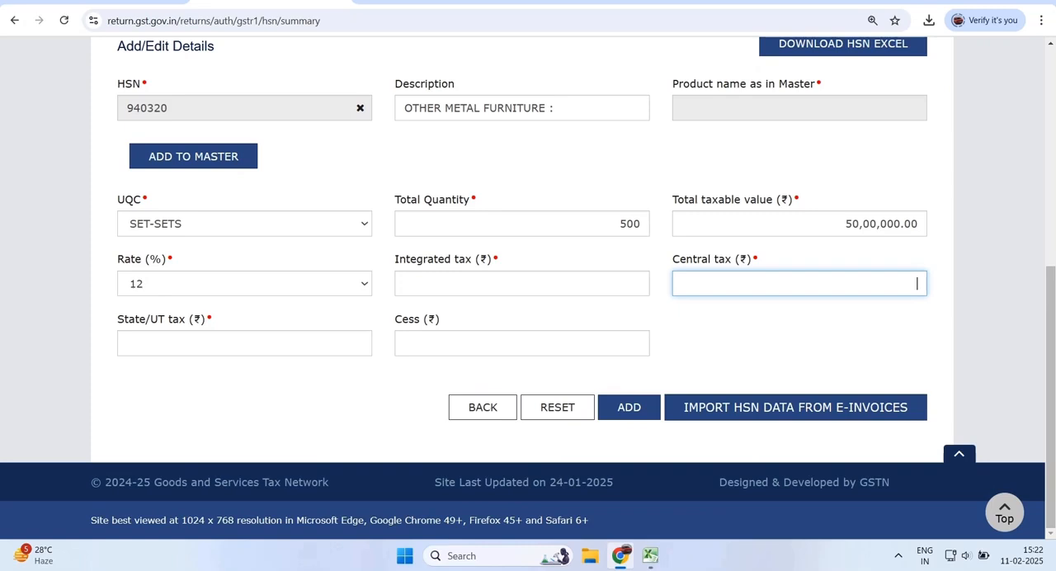
click(362, 342)
text(300)
click(638, 342)
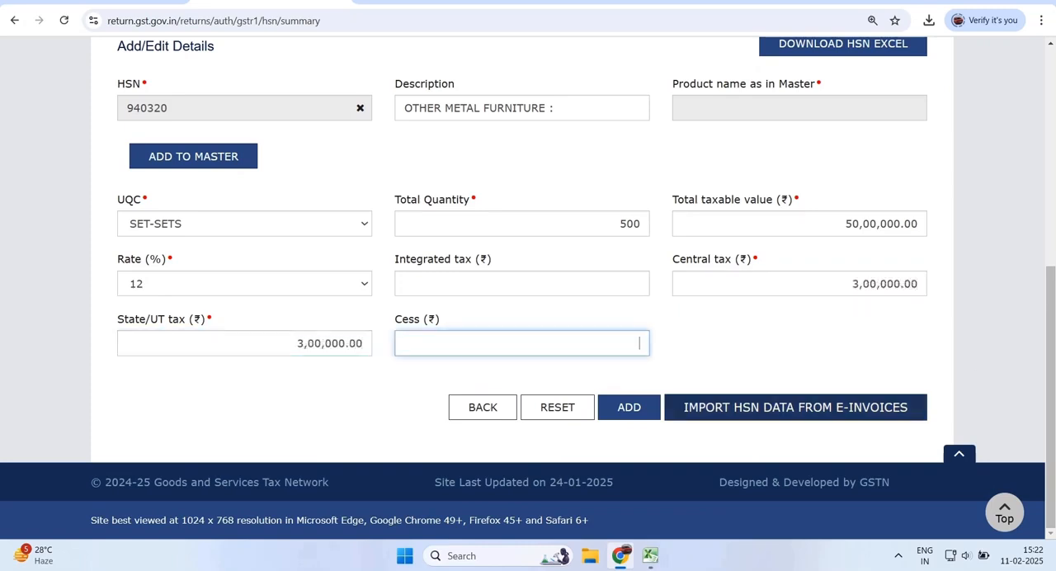
click(629, 407)
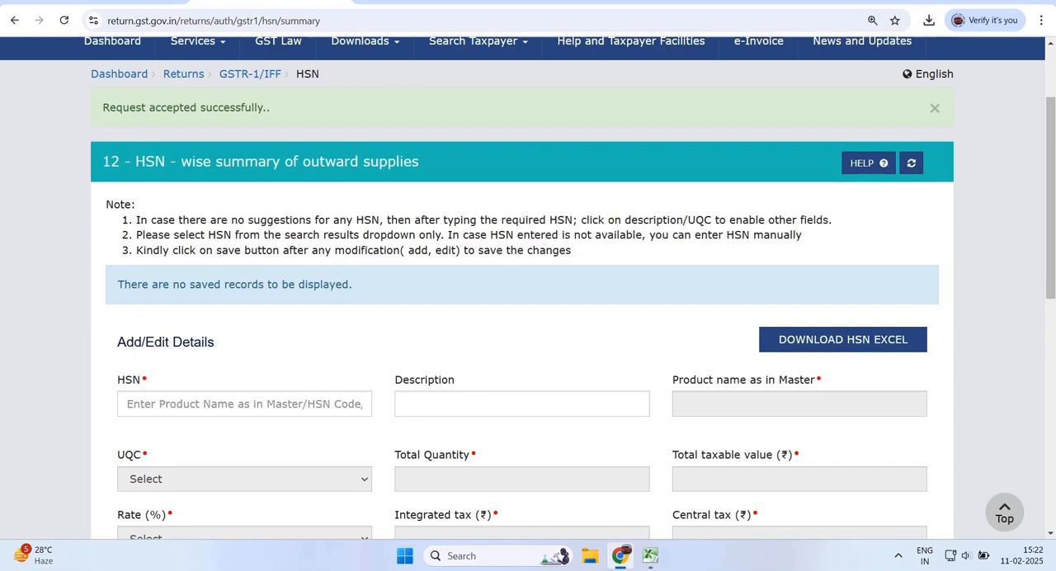
drag(103, 107, 240, 107)
click(198, 342)
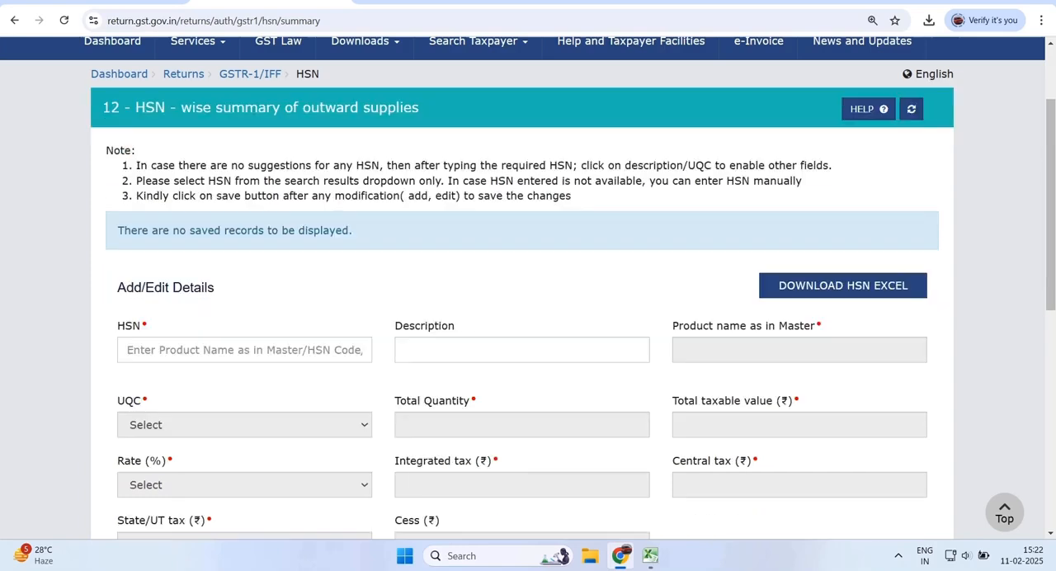
- Start another HSN record by replacing the 7204 entry with HSN 72044100, the turnings, shavings and chips item
scroll(521, 287, up, 2)
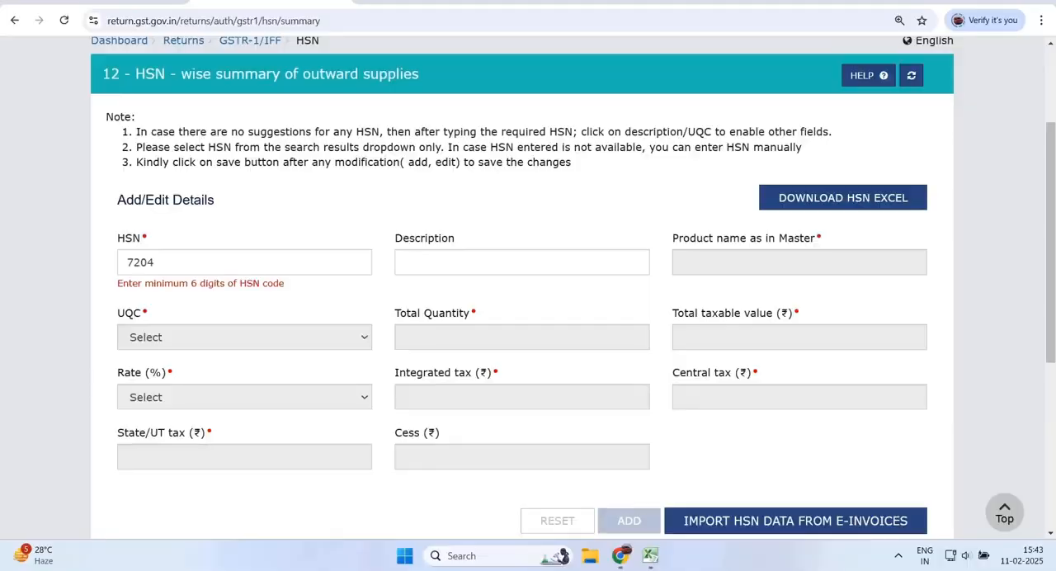
click(155, 262)
text(72)
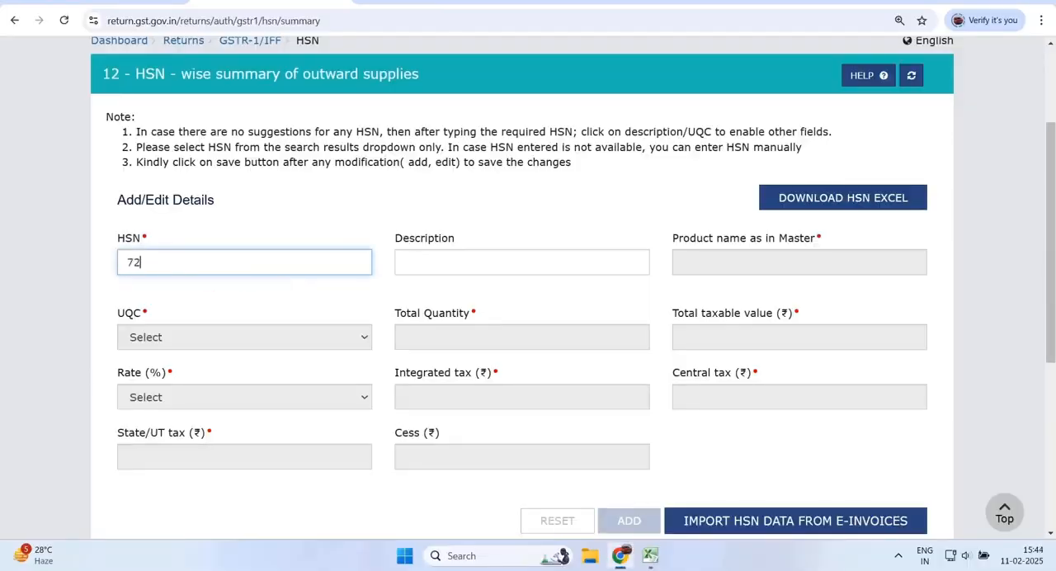
text(044100)
key(Return)
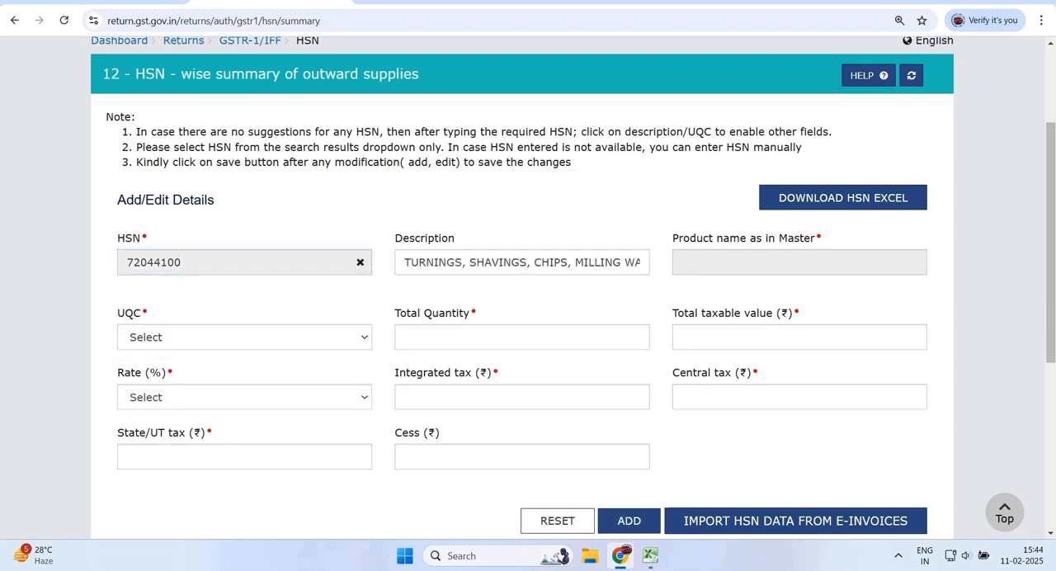
- For HSN 72044100, set the UQC to KGS-KILOGRAMS, the total quantity to 5000 and the total taxable value to 1,00,000
click(244, 338)
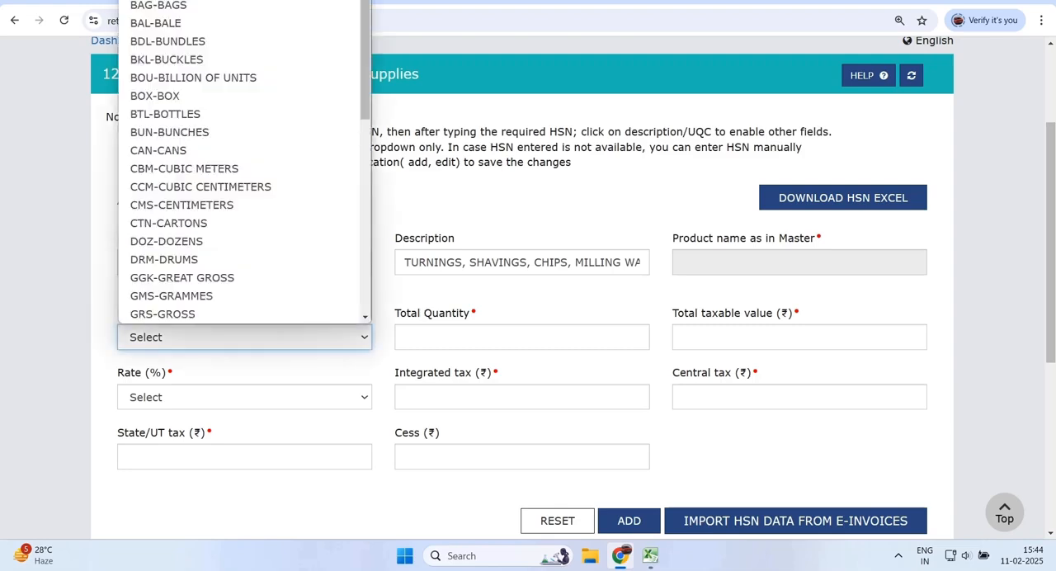
key(k)
key(Return)
key(Tab)
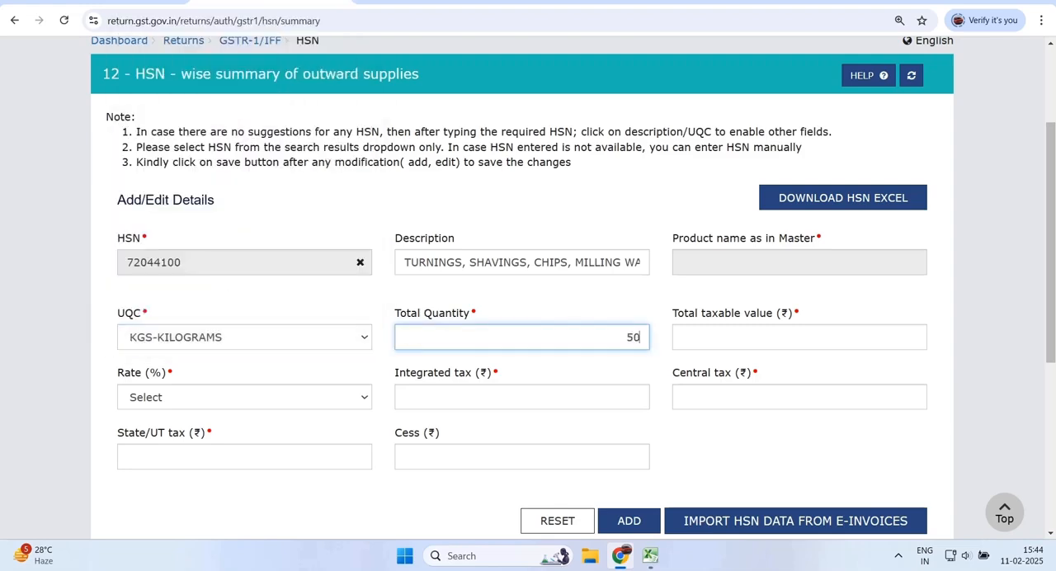
text(5000)
key(Tab)
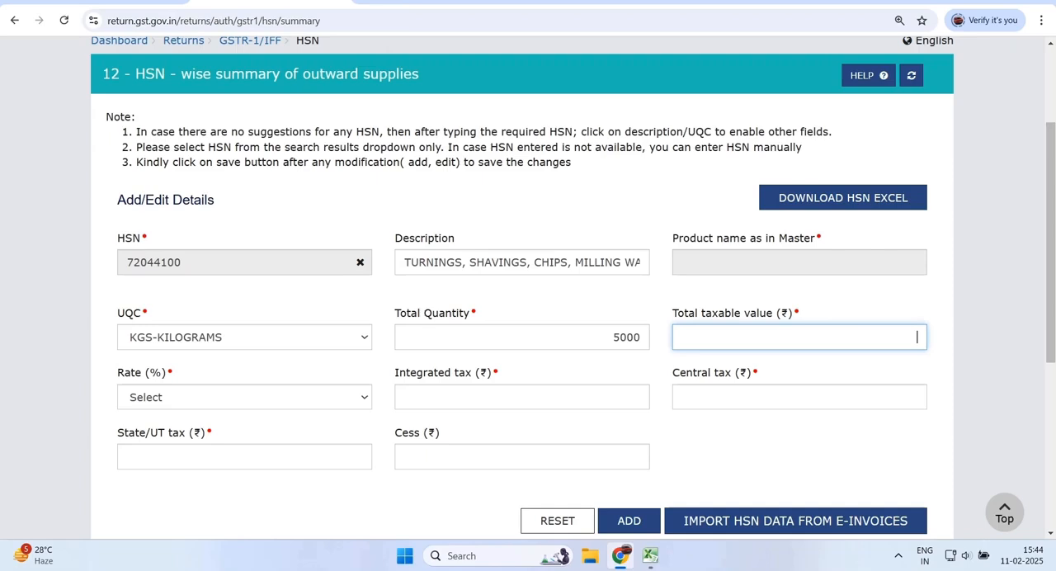
key(Tab)
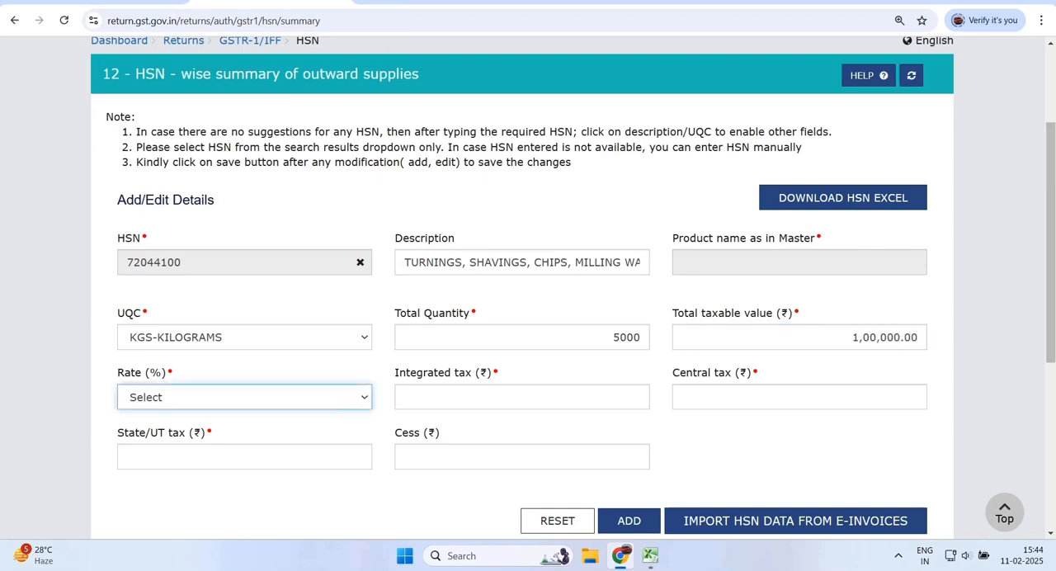
- Set the rate to 18% with central tax and State/UT tax of 9,000 each, and add the HSN 72044100 record
text(18)
key(Tab)
key(Tab)
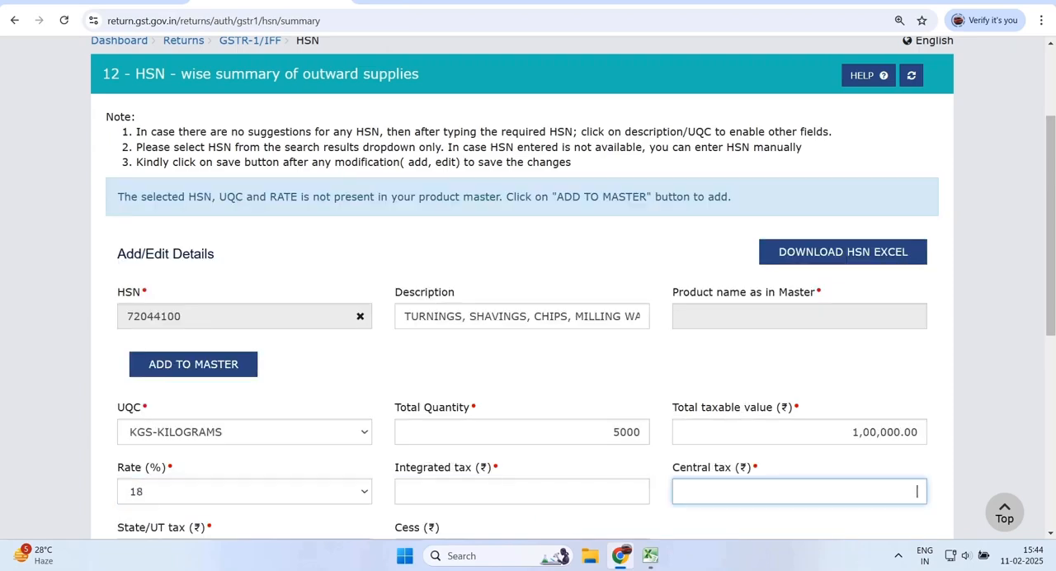
text(9,000)
key(Tab)
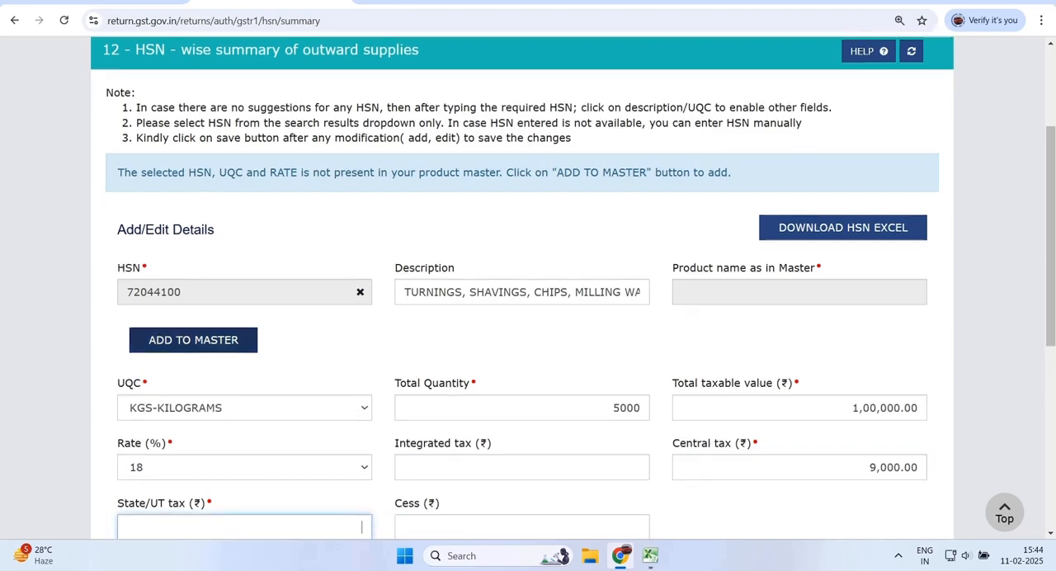
scroll(528, 288, down, 2)
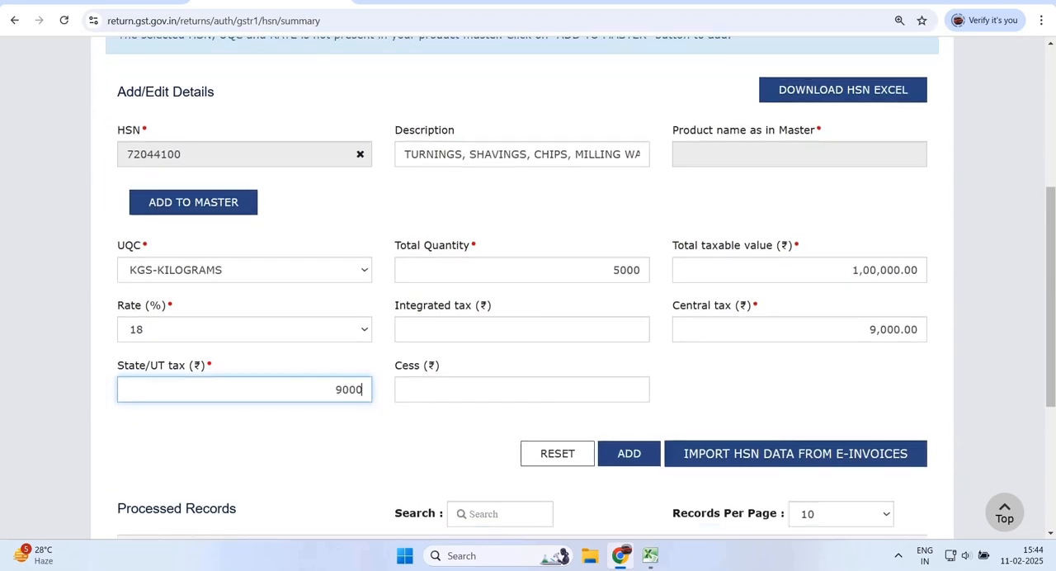
click(630, 452)
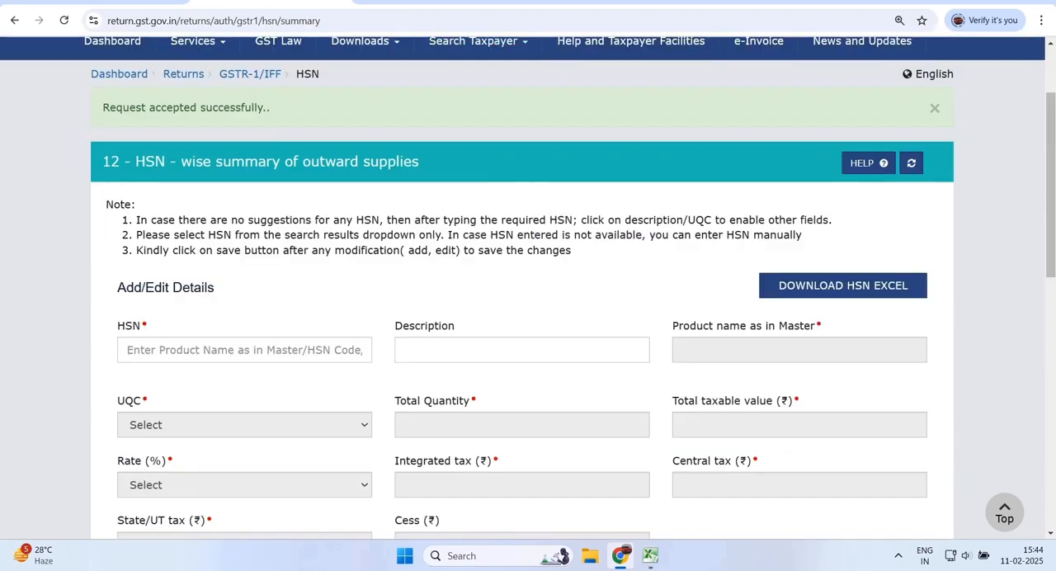
triple_click(186, 108)
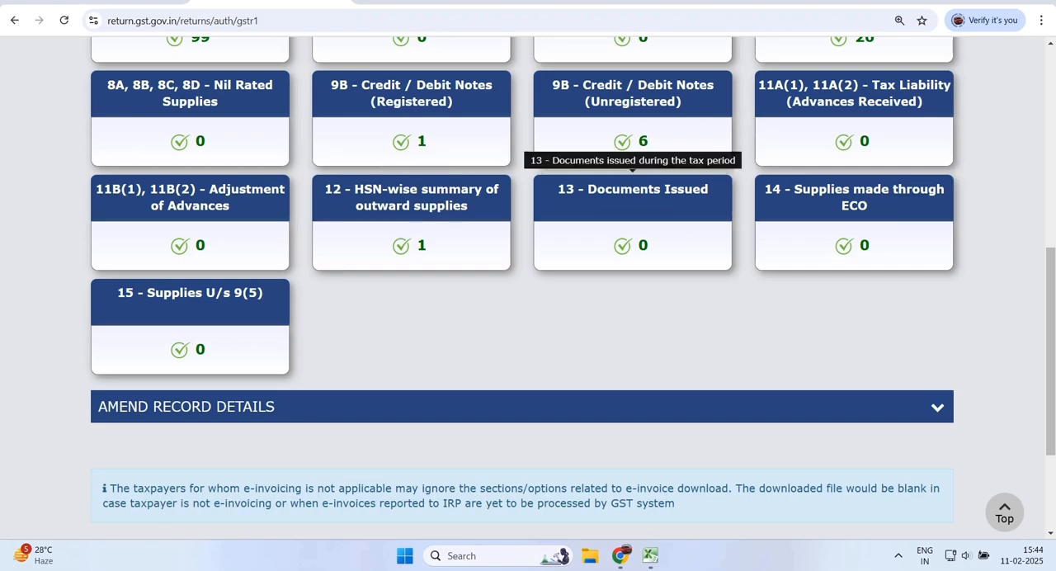
- Open the 13 - Documents Issued section and add a document entry under Invoices for outward supply
click(640, 245)
scroll(528, 289, down, 2)
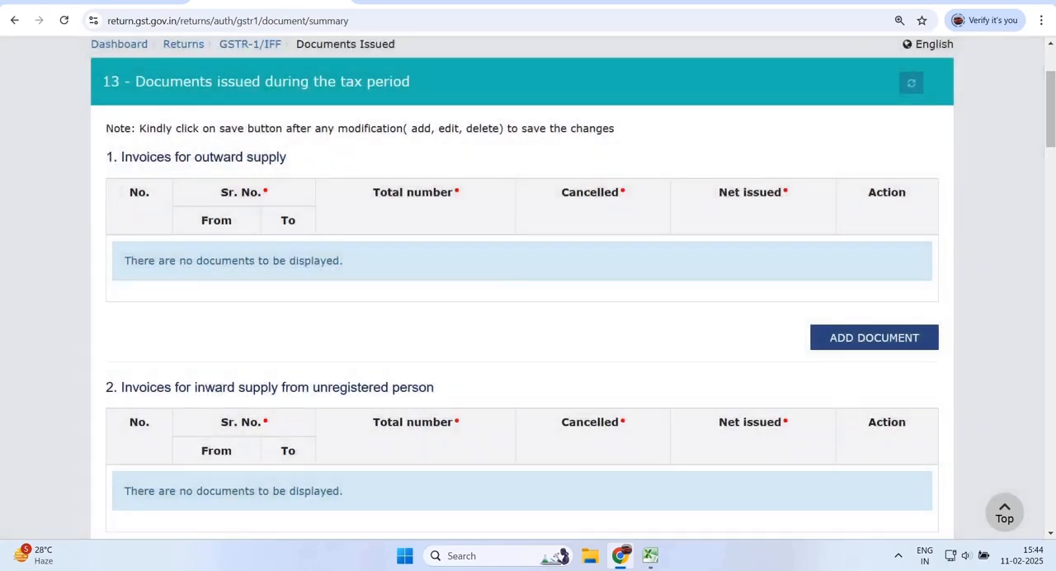
drag(121, 157, 277, 157)
click(874, 337)
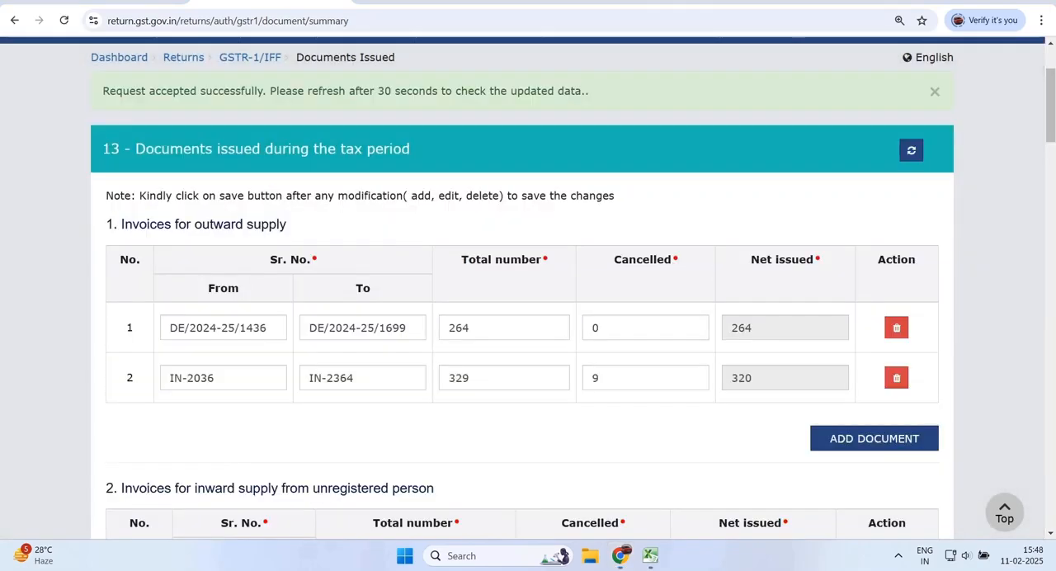
- Check the serial number range, total number and cancelled count of the first outward supply invoice series
drag(169, 328, 406, 327)
drag(470, 327, 449, 327)
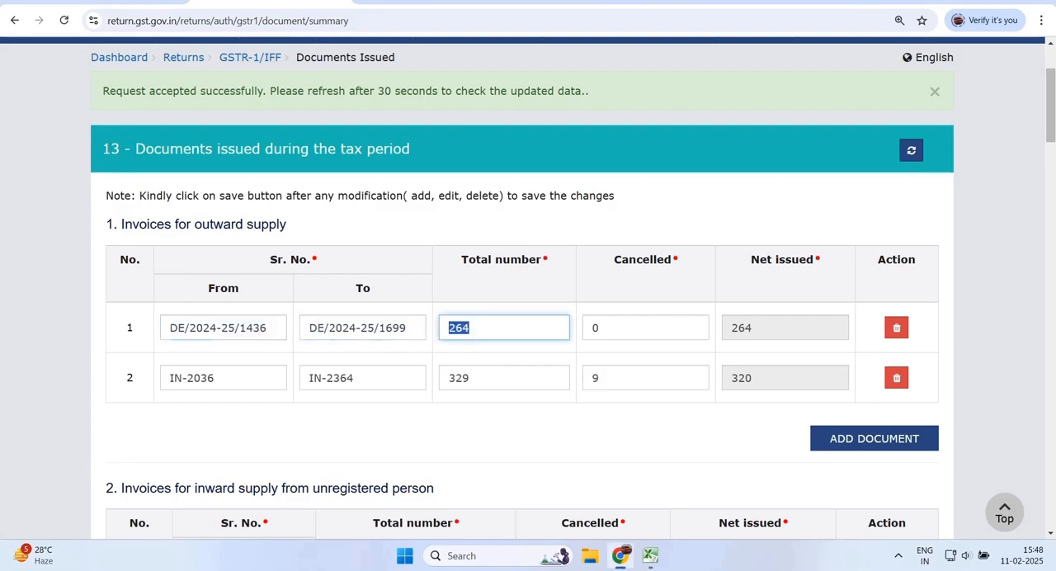
key(Tab)
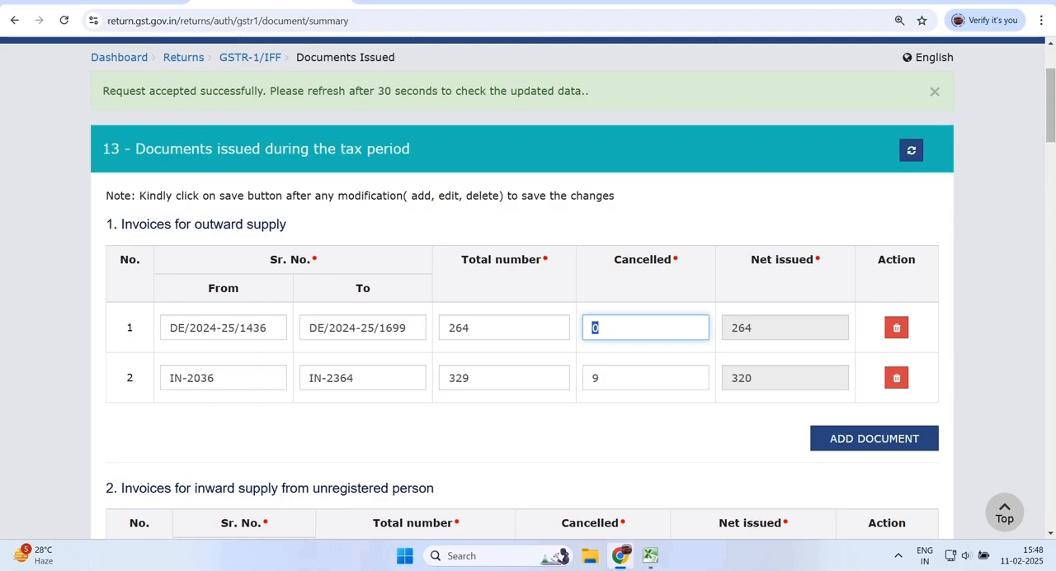
key(Tab)
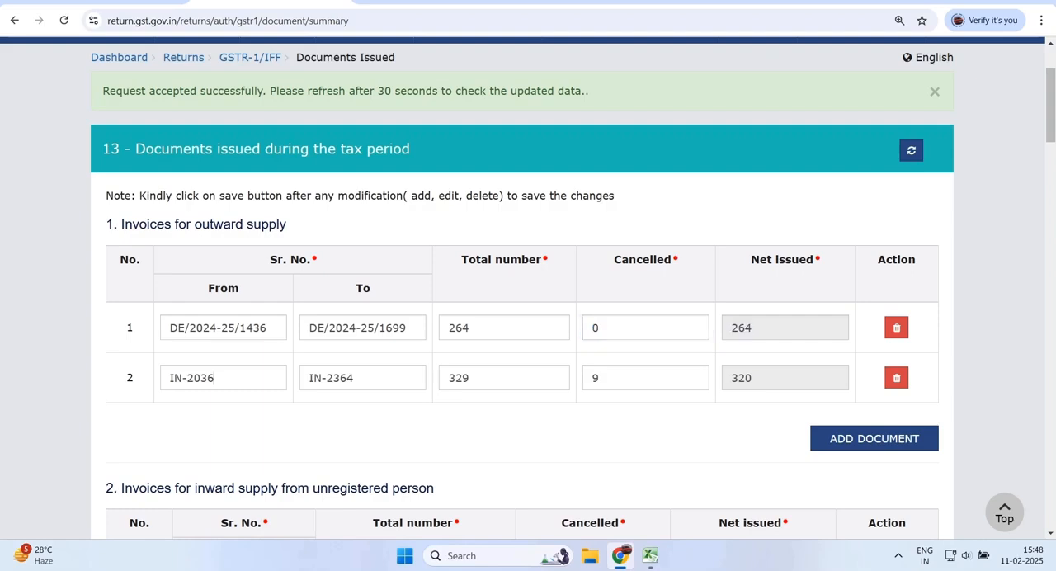
- Check the serial number range, total number, cancelled count and net issued figure of the second outward supply invoice series
drag(214, 378, 168, 378)
key(Tab)
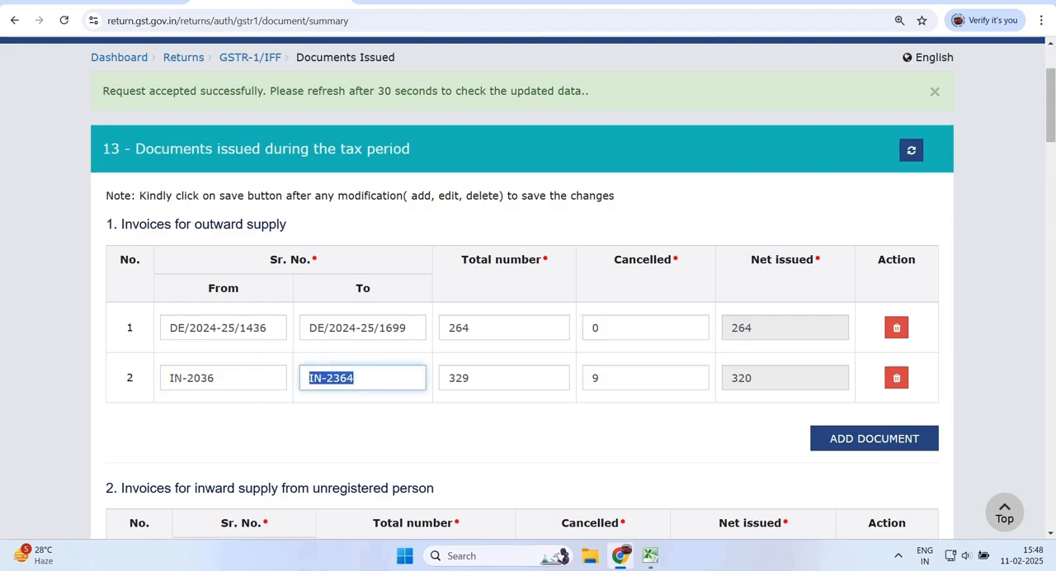
key(Tab)
key(Tab)
key(Tab)
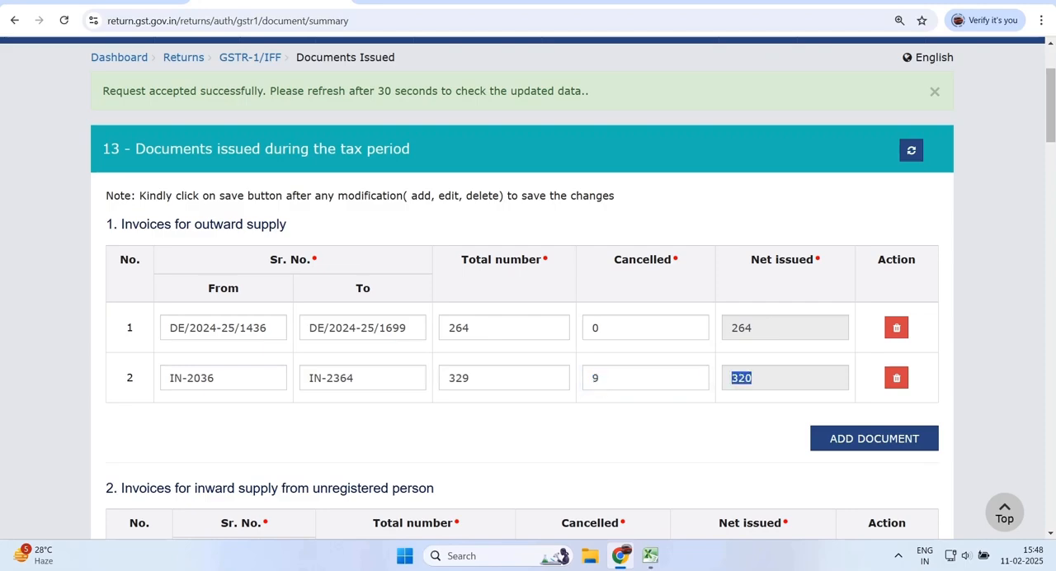
- Save the documents issued details and refresh section 13 to load the updated data
key(End)
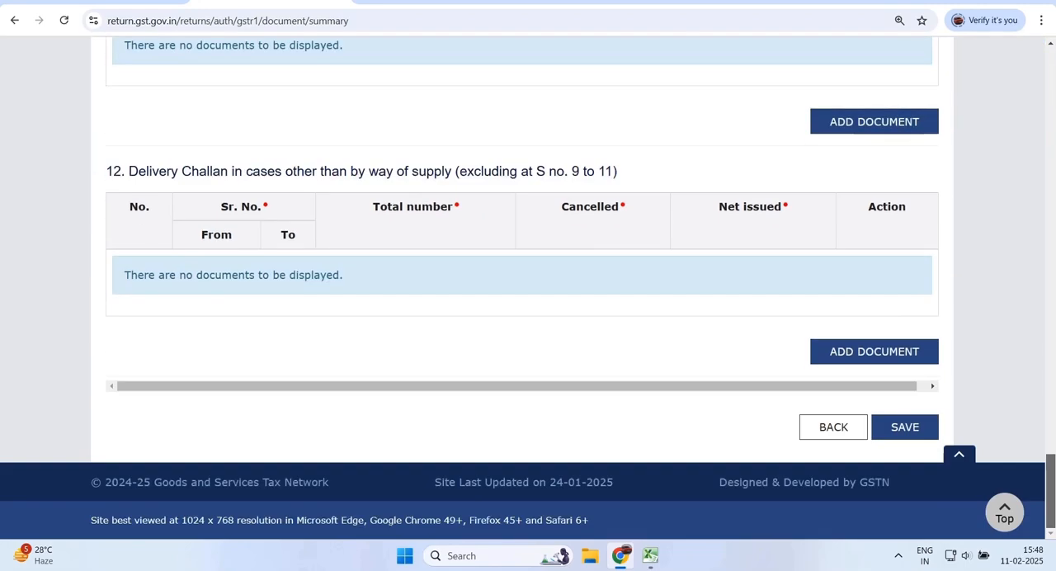
click(905, 427)
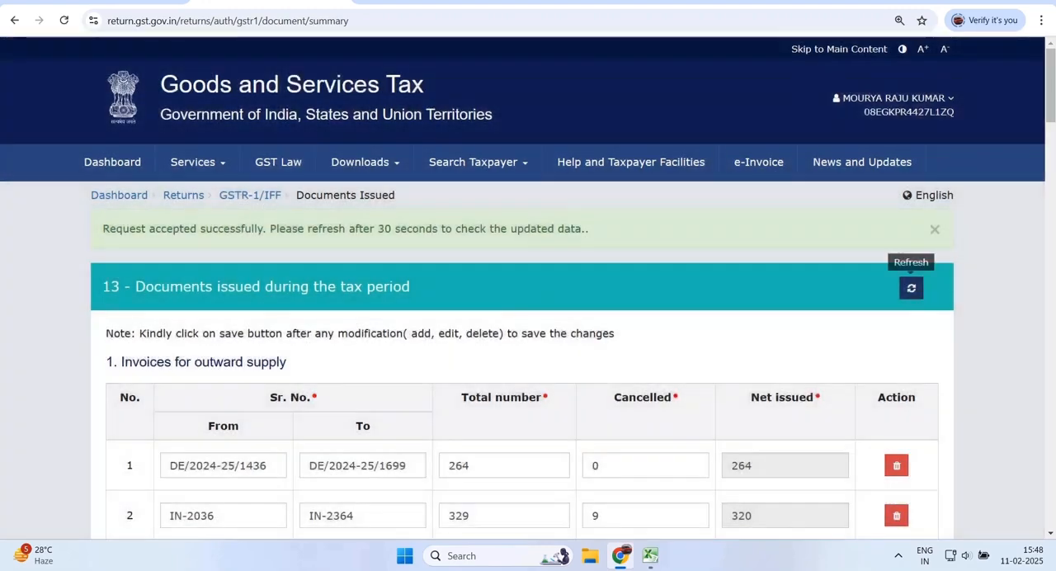
click(911, 287)
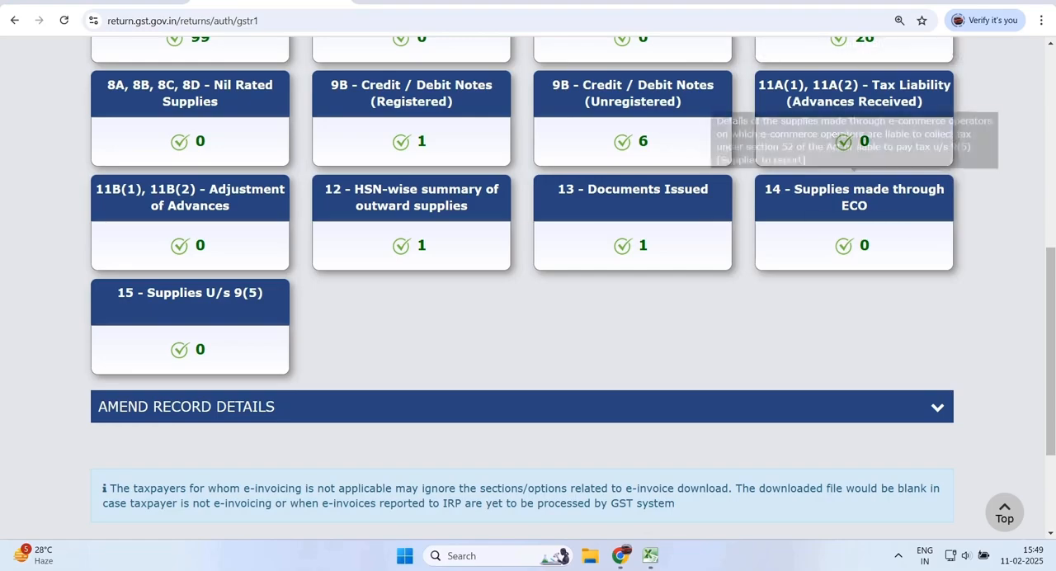
- Open 14 - Supplies made through ECO and start a new record under Liable to collect tax u/s 52 (TCS)
click(855, 198)
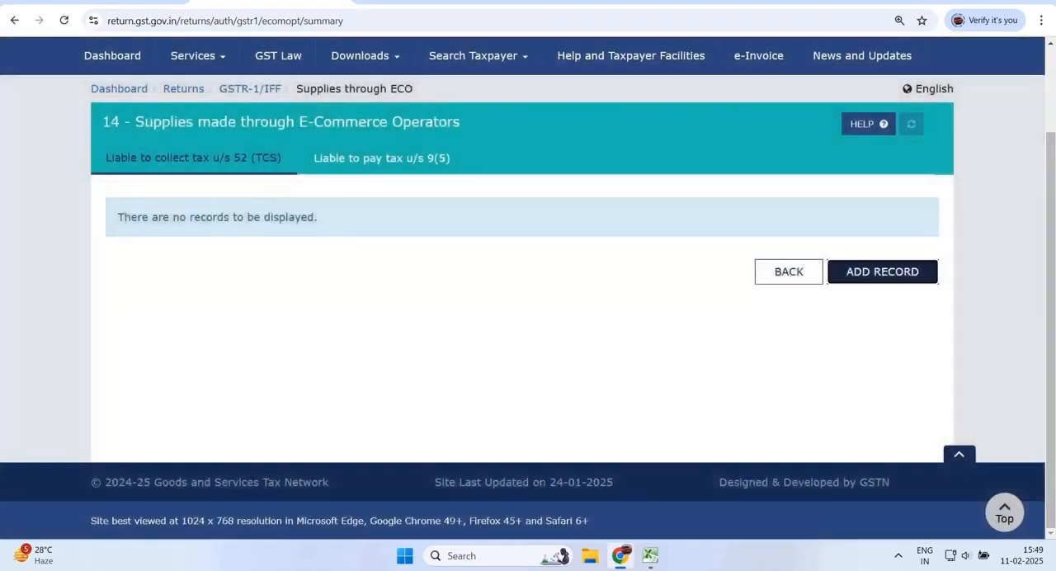
click(882, 272)
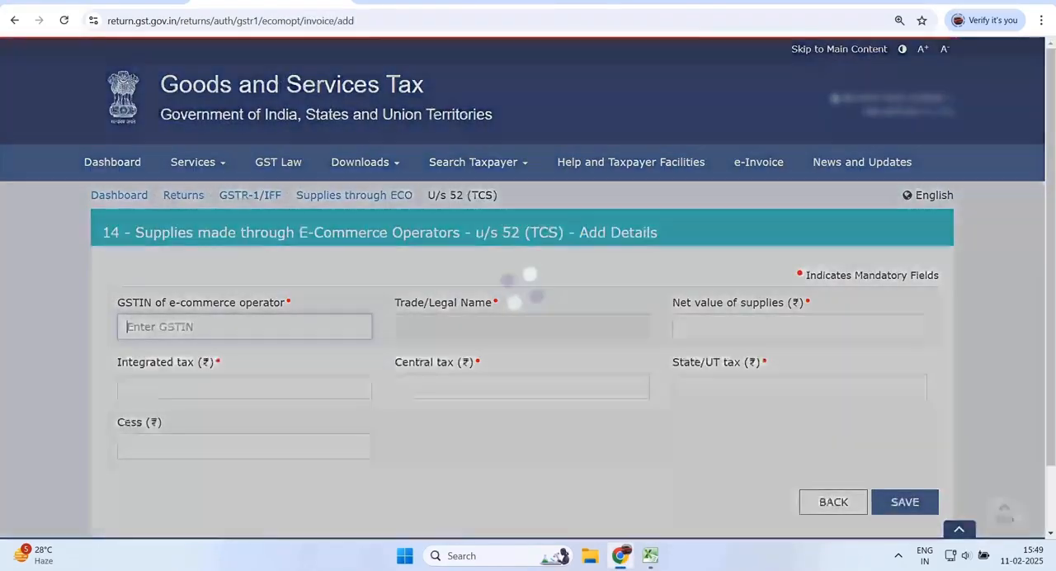
scroll(882, 273, down, 2)
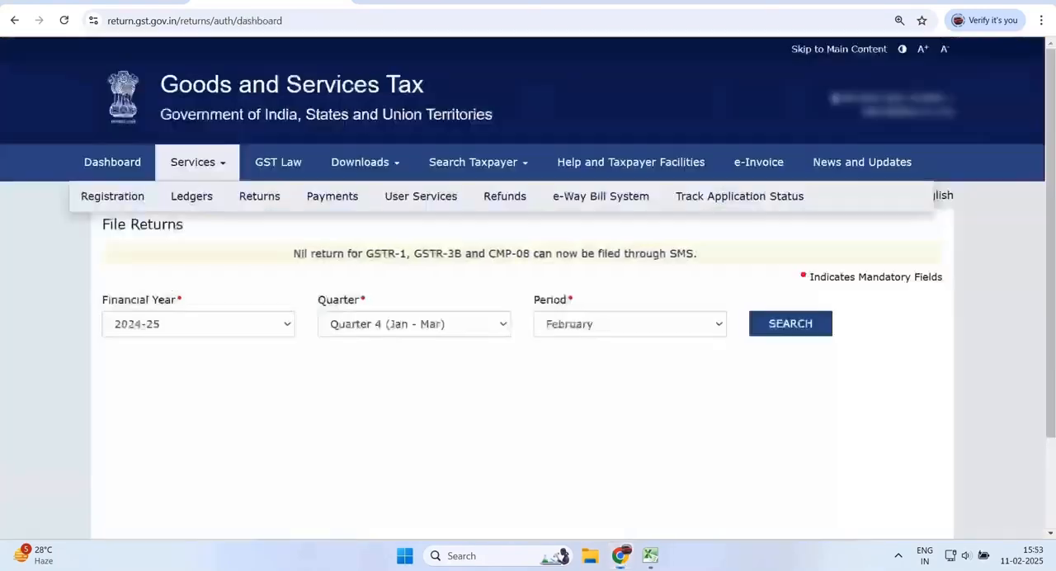
- Open the TDS and TCS credit received form for January 2024-25 in online preparation mode
click(197, 162)
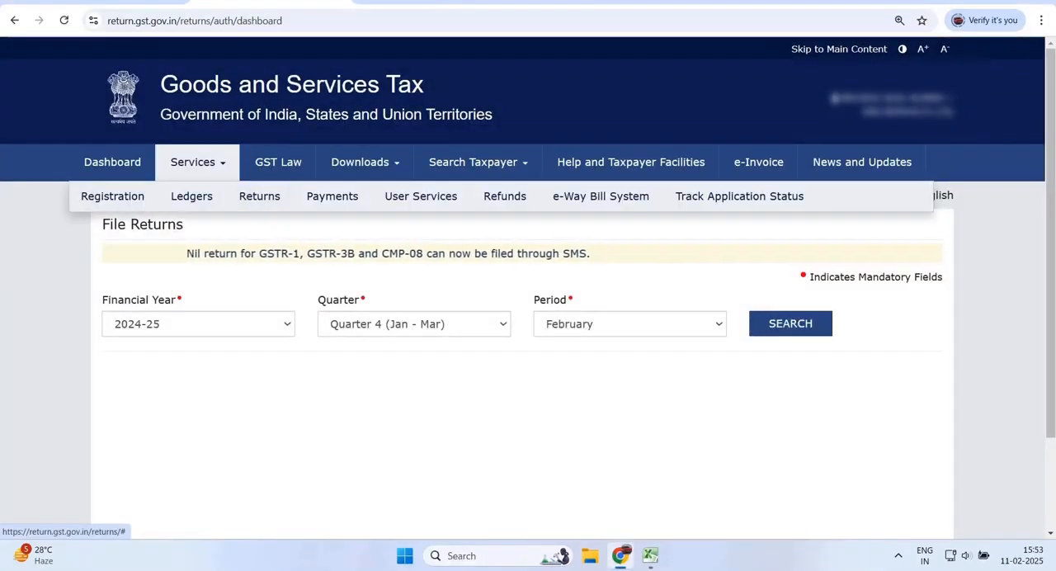
mouse_move(192, 197)
mouse_move(259, 197)
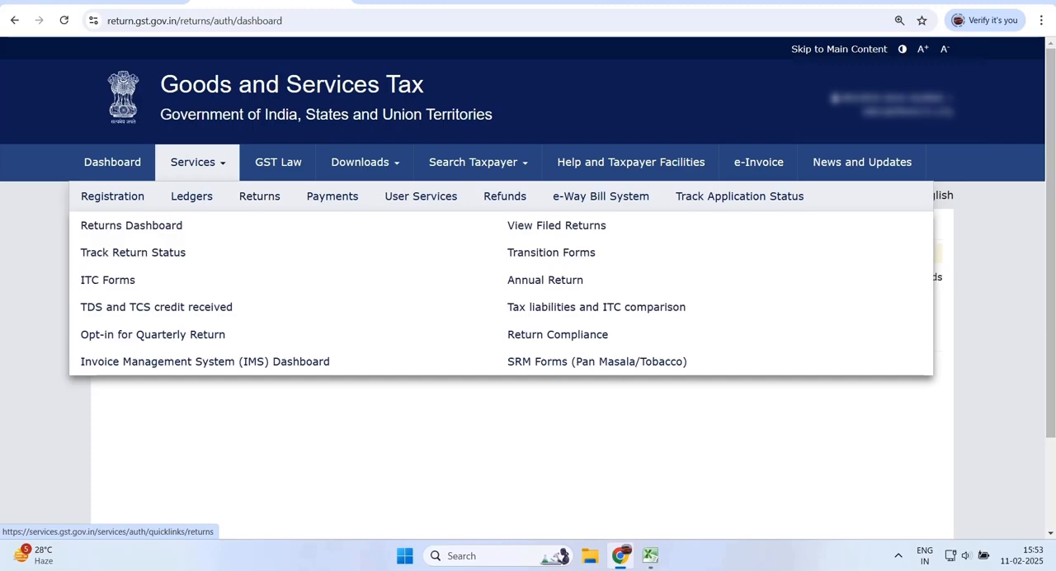
click(156, 307)
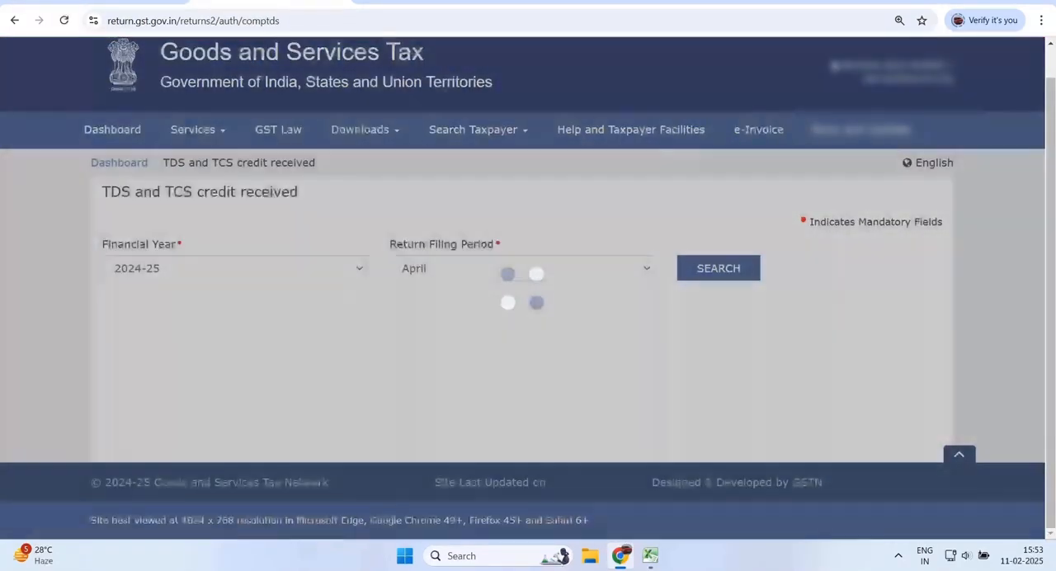
click(523, 268)
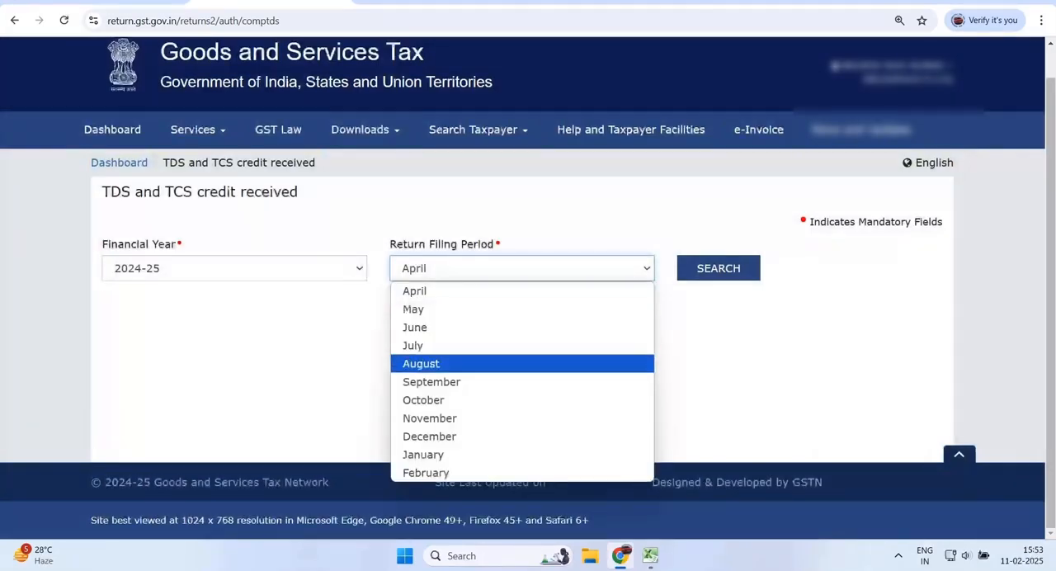
click(437, 454)
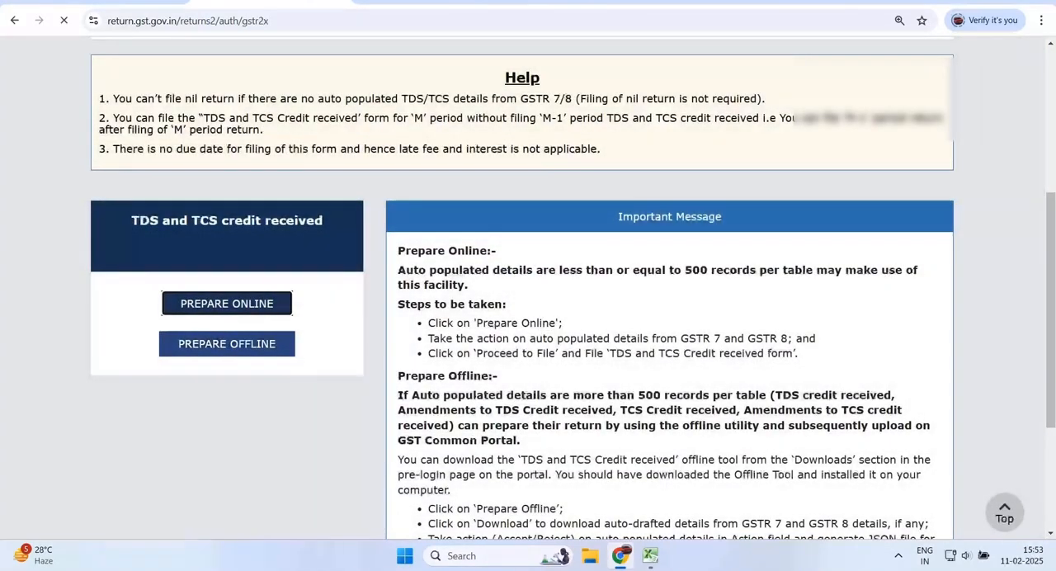
scroll(528, 289, down, 7)
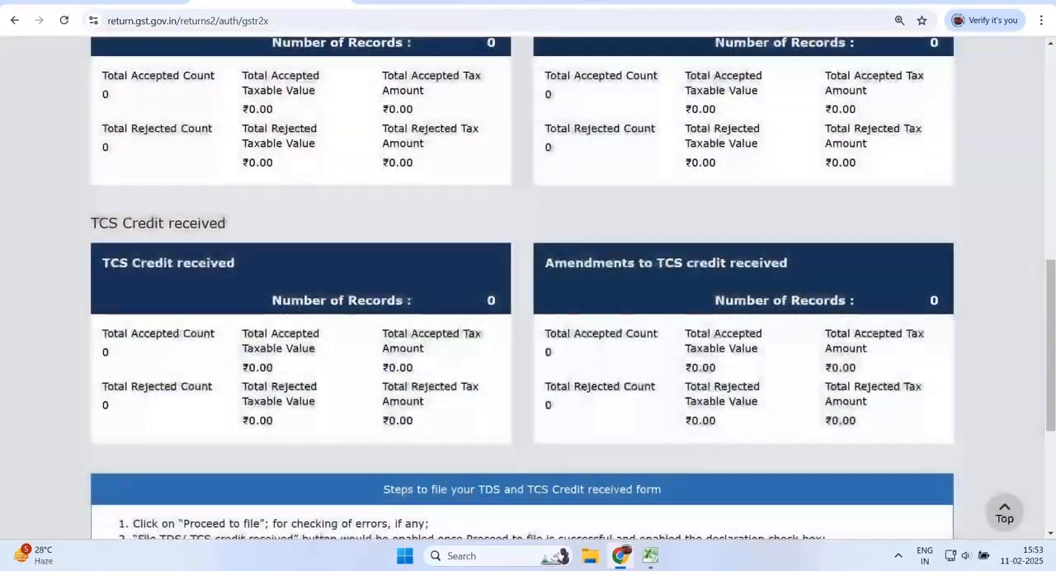
- Open the TCS Credit received summary and examine the collector record's gross value, net value, tax amounts and action status
click(300, 278)
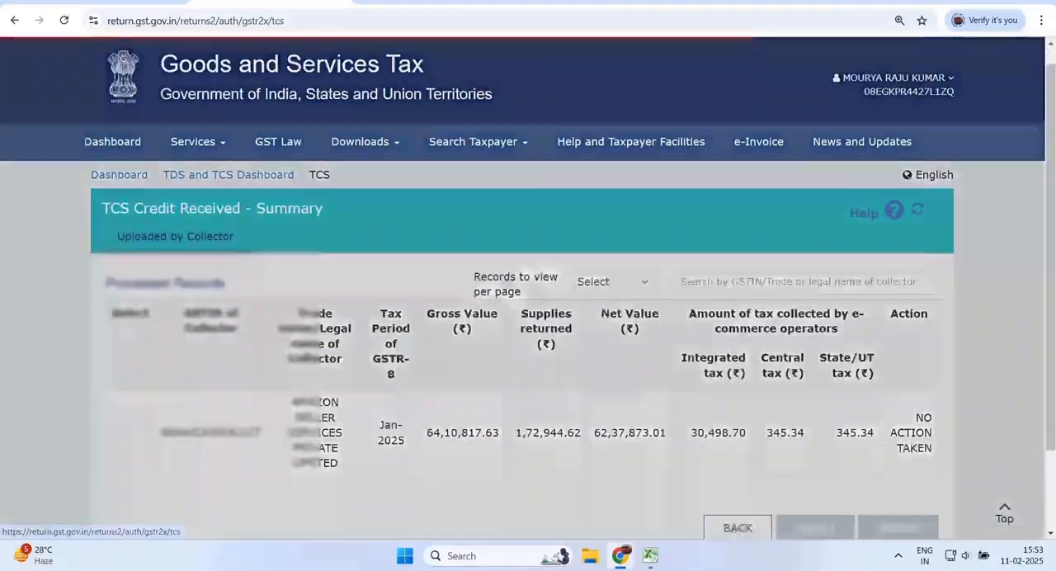
scroll(528, 289, down, 2)
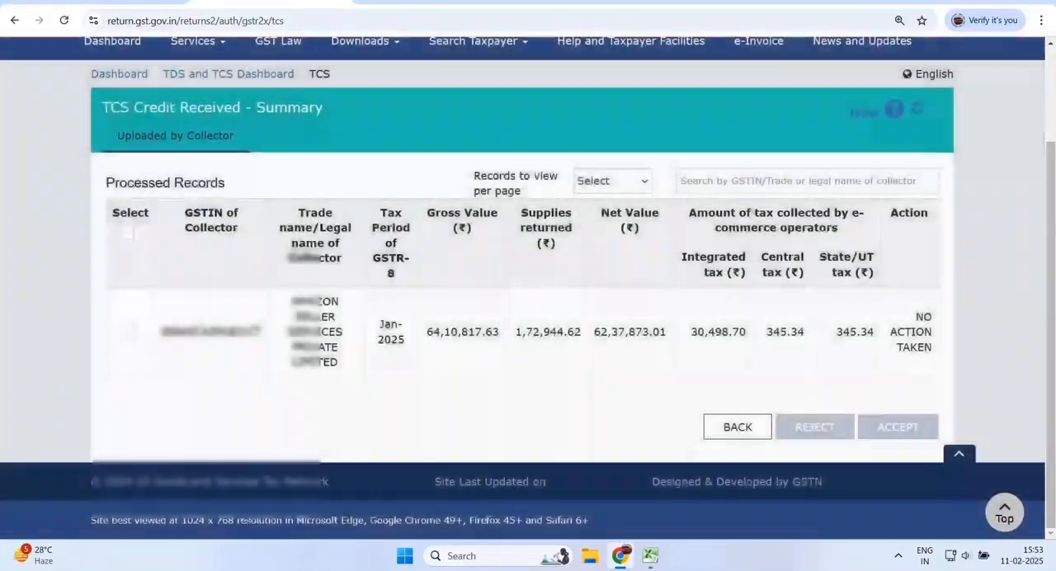
drag(426, 332, 482, 332)
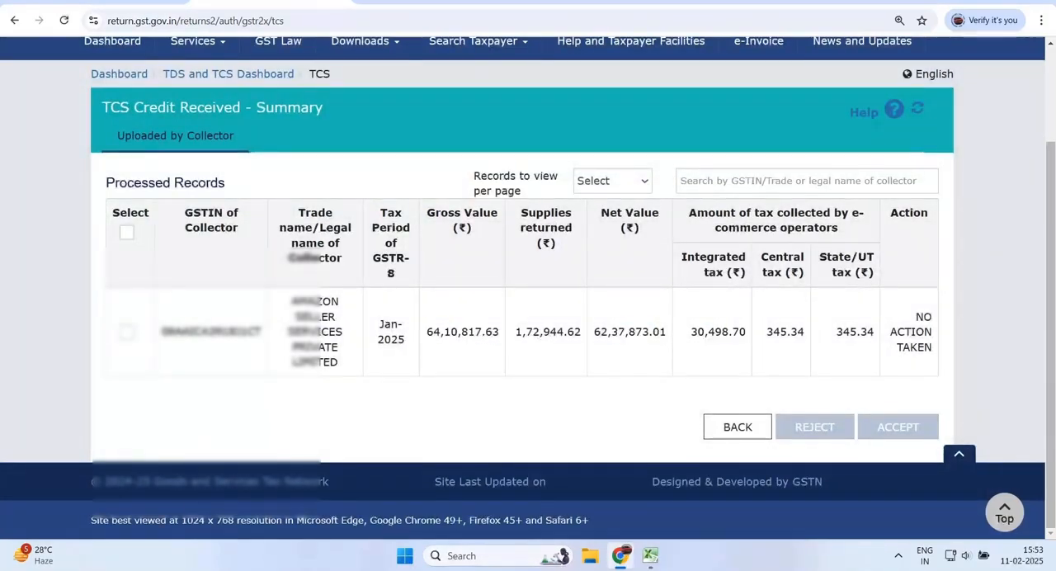
drag(913, 317, 899, 347)
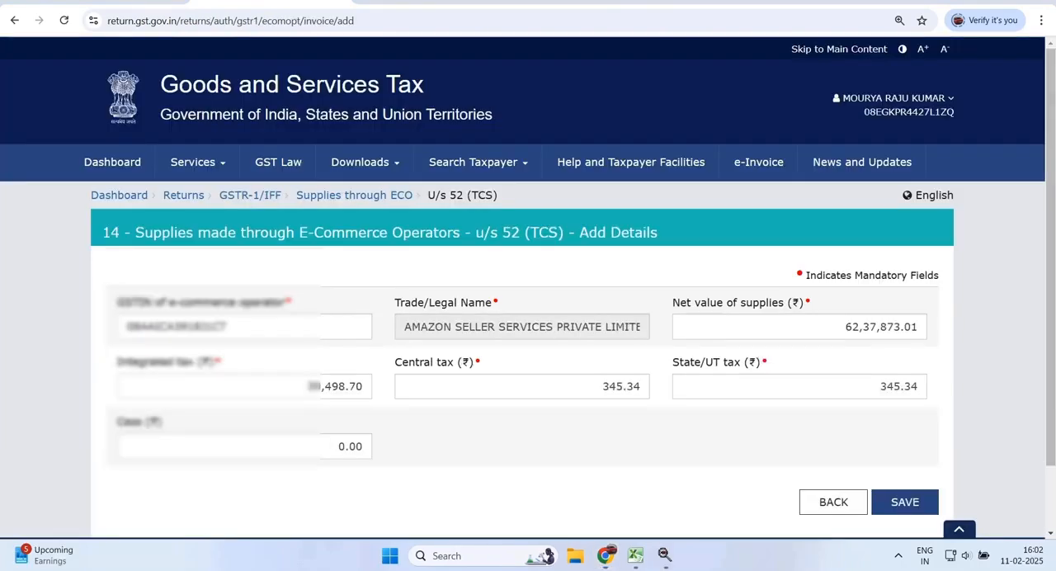
- Check the net value, tax and cess amounts of the Amazon Seller Services record in section 14, save it and return to the GSTR-1 sections
drag(308, 386, 363, 387)
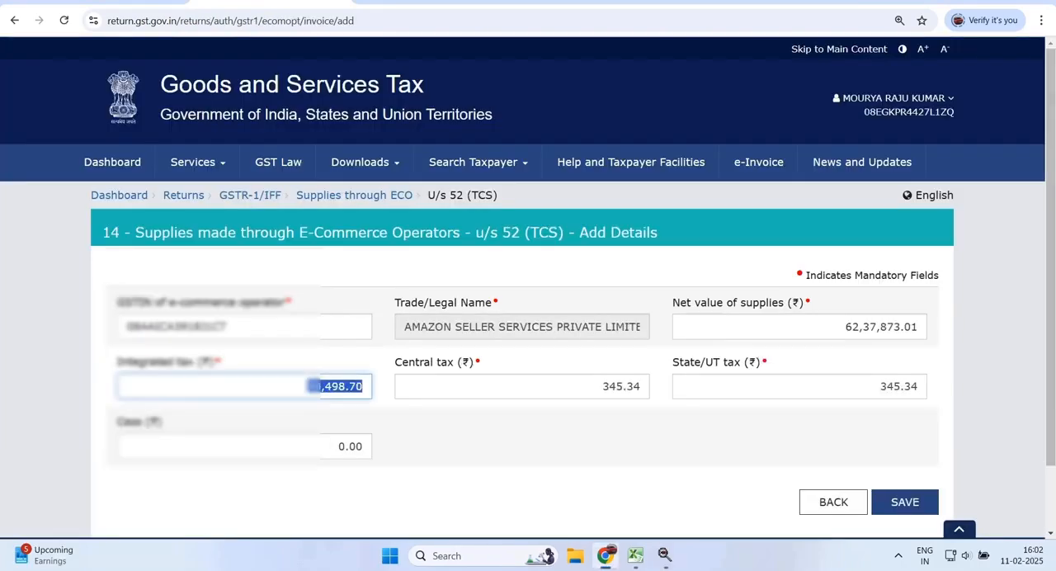
drag(604, 386, 641, 386)
drag(846, 326, 911, 327)
click(881, 386)
drag(880, 386, 902, 386)
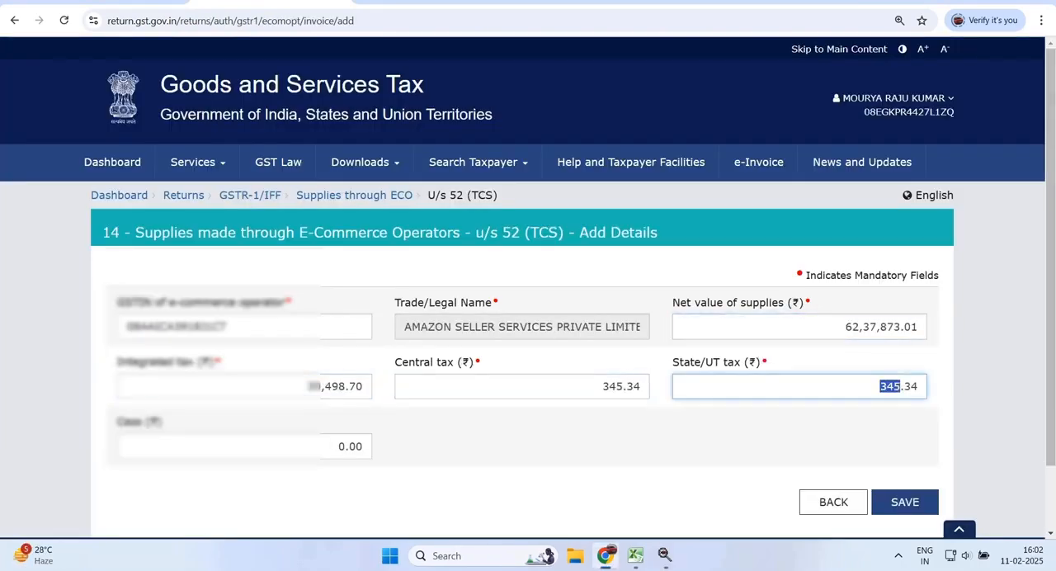
drag(338, 447, 363, 447)
click(905, 502)
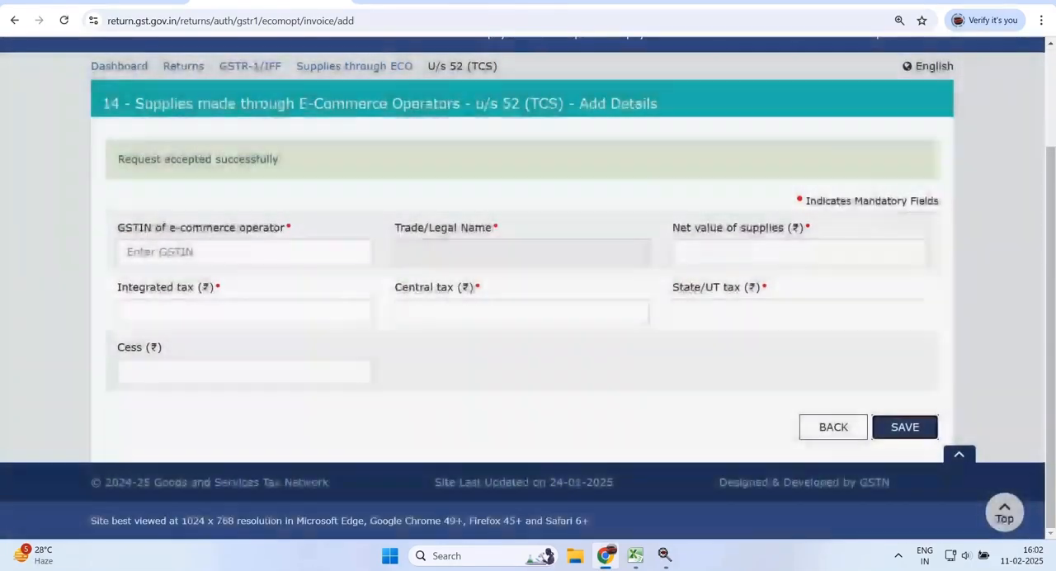
click(833, 427)
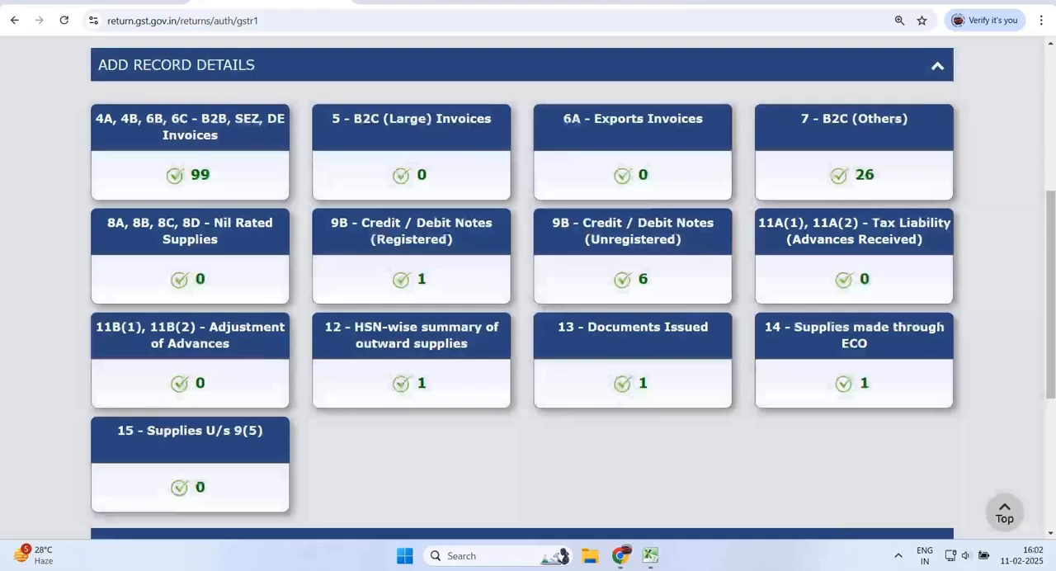
- Review the record counts of the GSTR-1 sections and request generation of the return summary
scroll(833, 338, down, 1)
scroll(198, 285, down, 2)
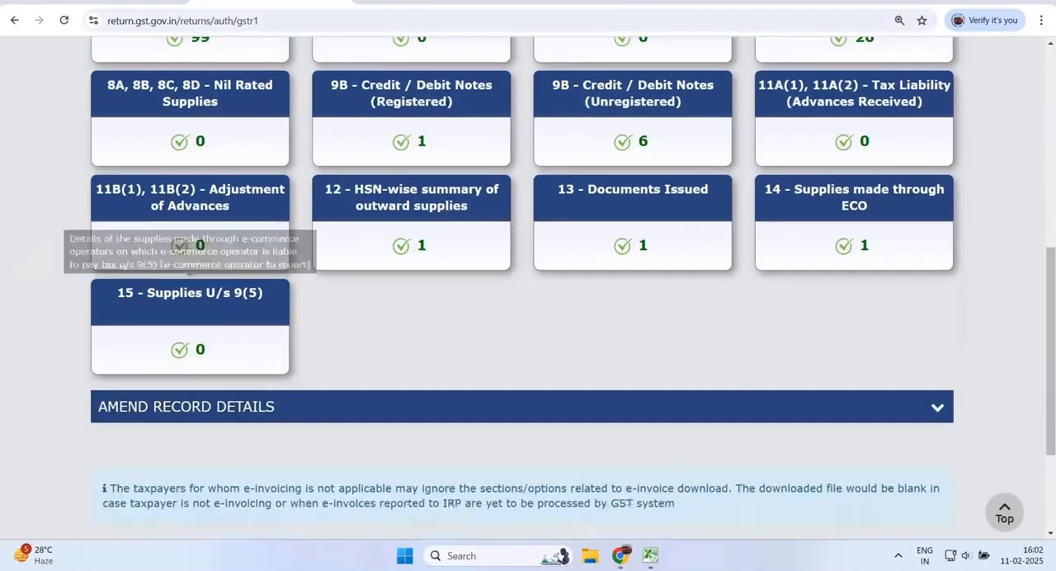
scroll(528, 289, down, 2)
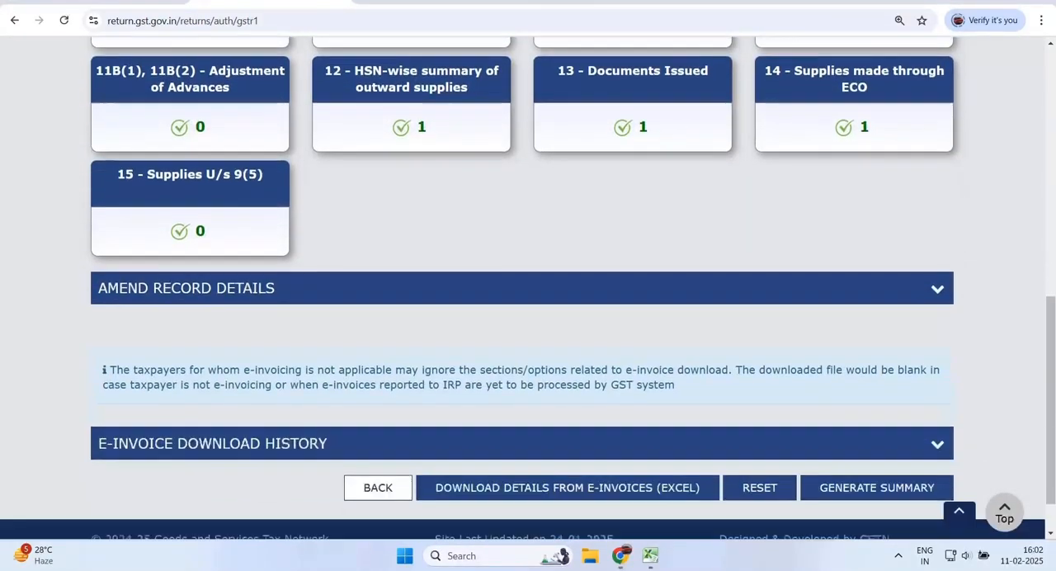
scroll(528, 289, up, 2)
scroll(528, 289, up, 2)
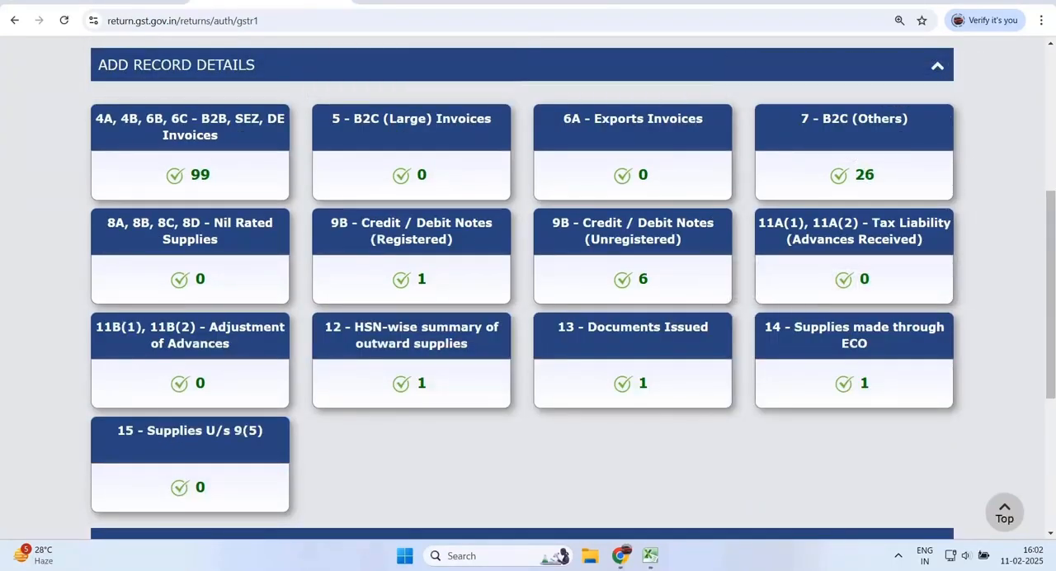
scroll(528, 289, down, 5)
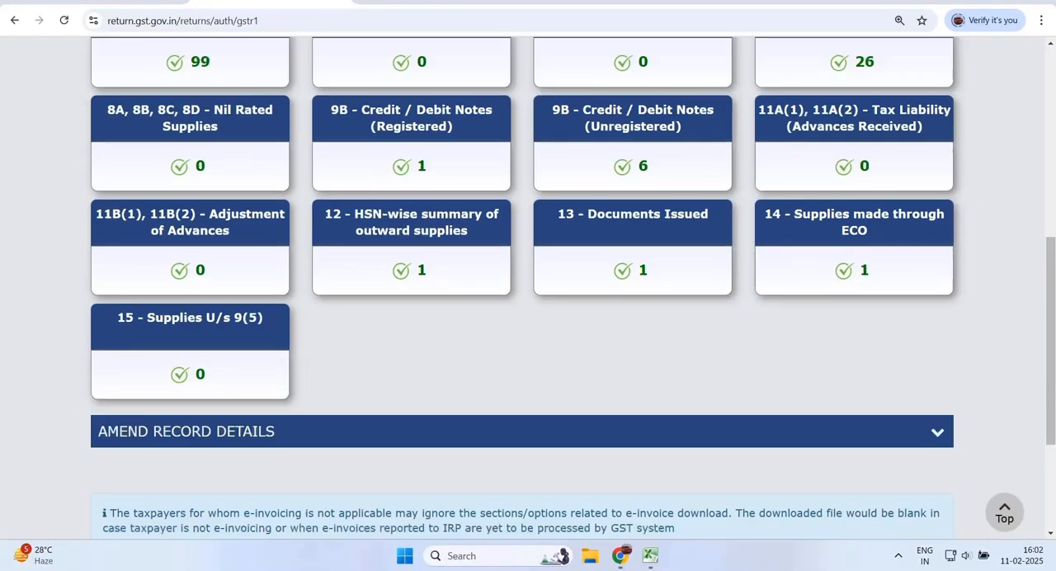
click(876, 431)
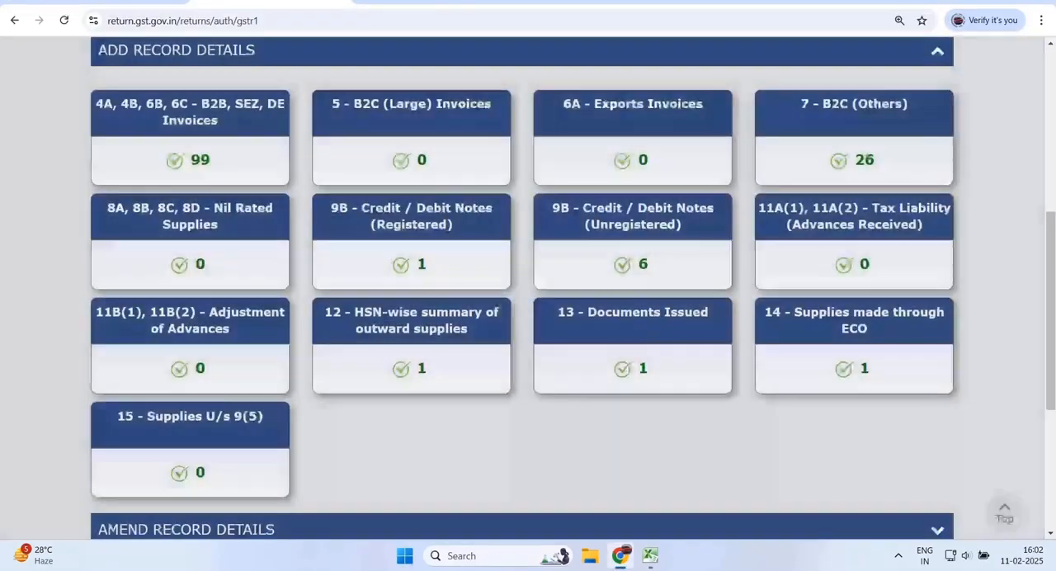
- Check that the summary request has been received and proceed to the consolidated summary for filing
scroll(855, 347, up, 2)
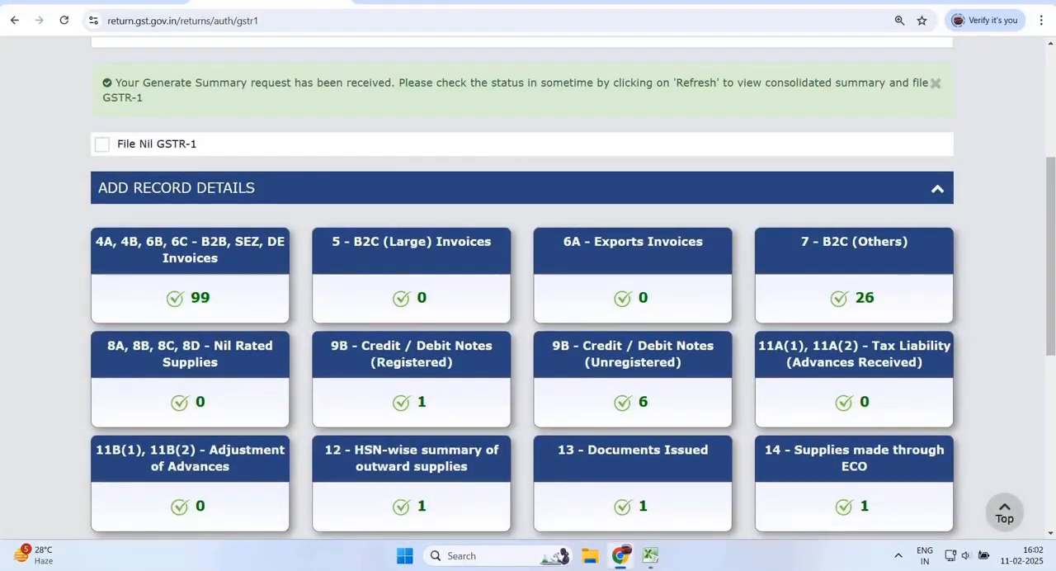
scroll(877, 431, down, 10)
click(877, 429)
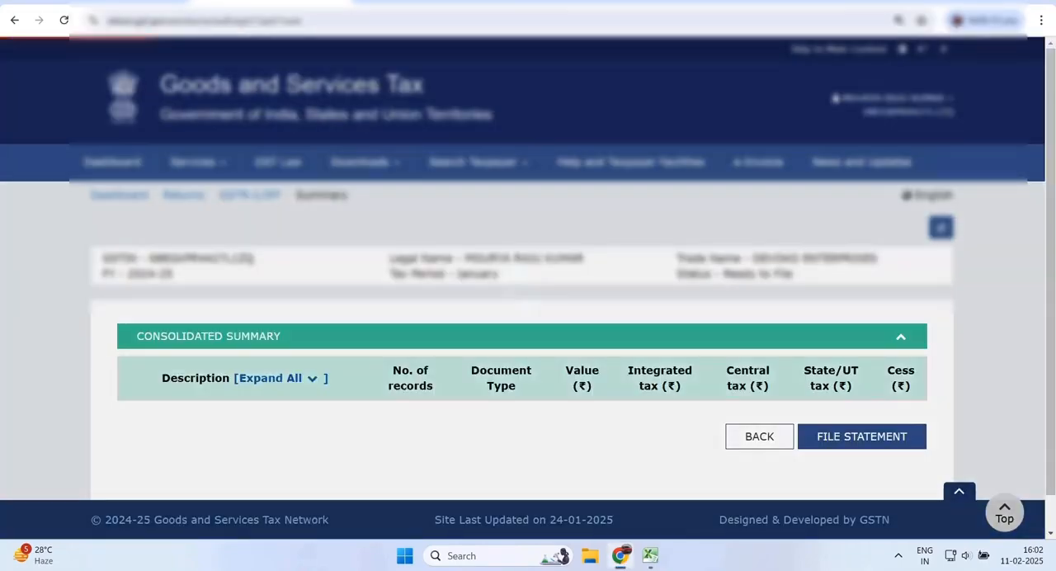
- Check the total value of section 4A - B2B Regular in the consolidated summary and open its recipient wise summary
scroll(528, 289, down, 5)
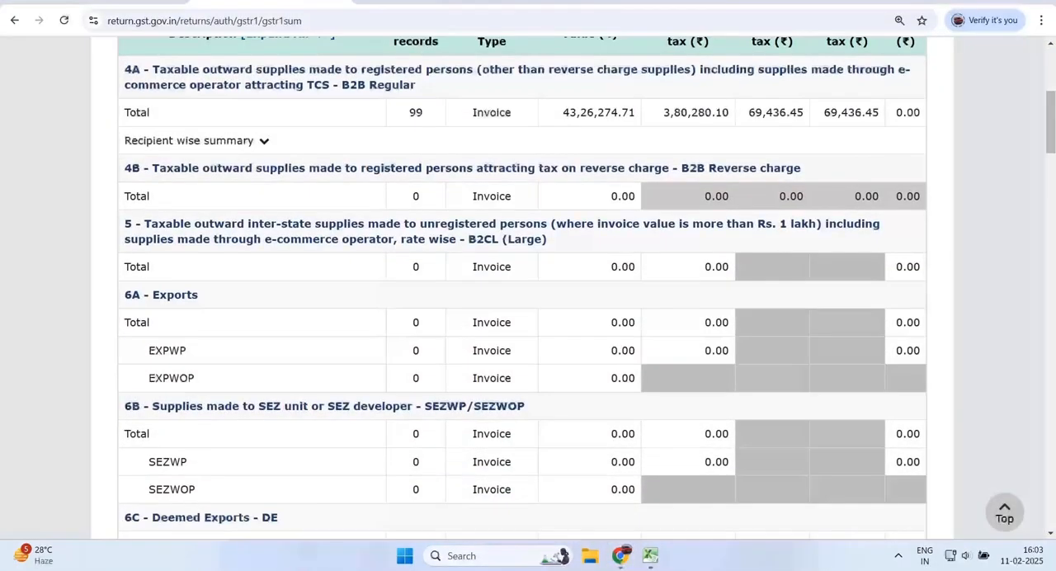
double_click(599, 113)
scroll(598, 112, up, 1)
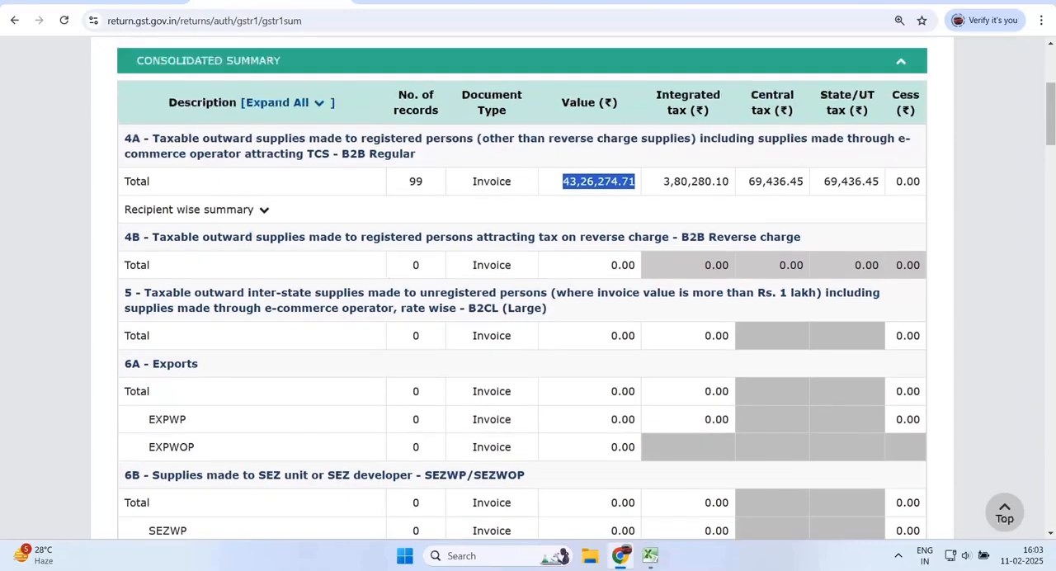
click(264, 209)
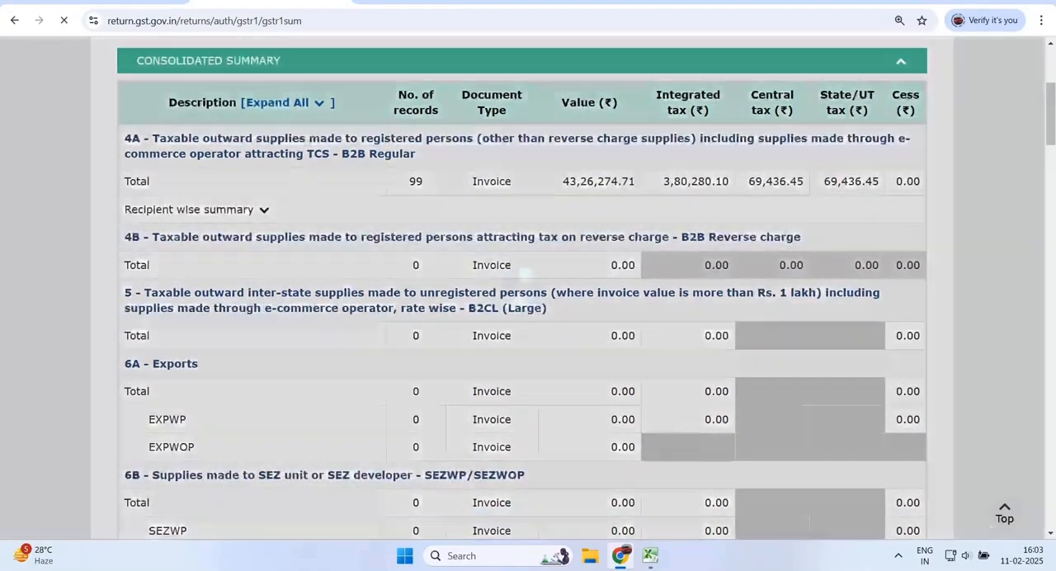
- Check the net value and integrated tax totals of section 7 - B2CS (Others) in the consolidated summary
scroll(528, 289, down, 5)
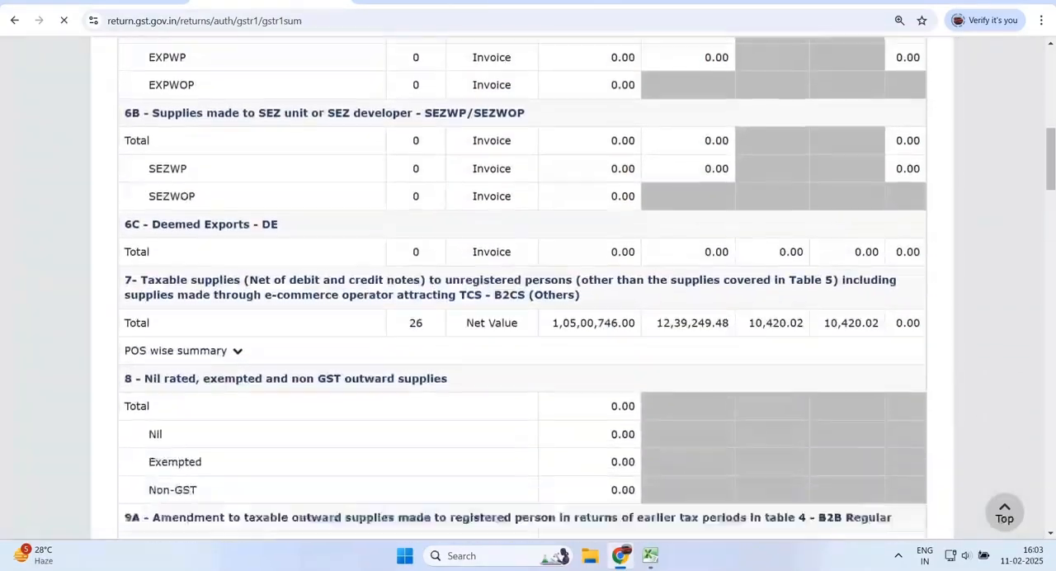
scroll(528, 289, down, 1)
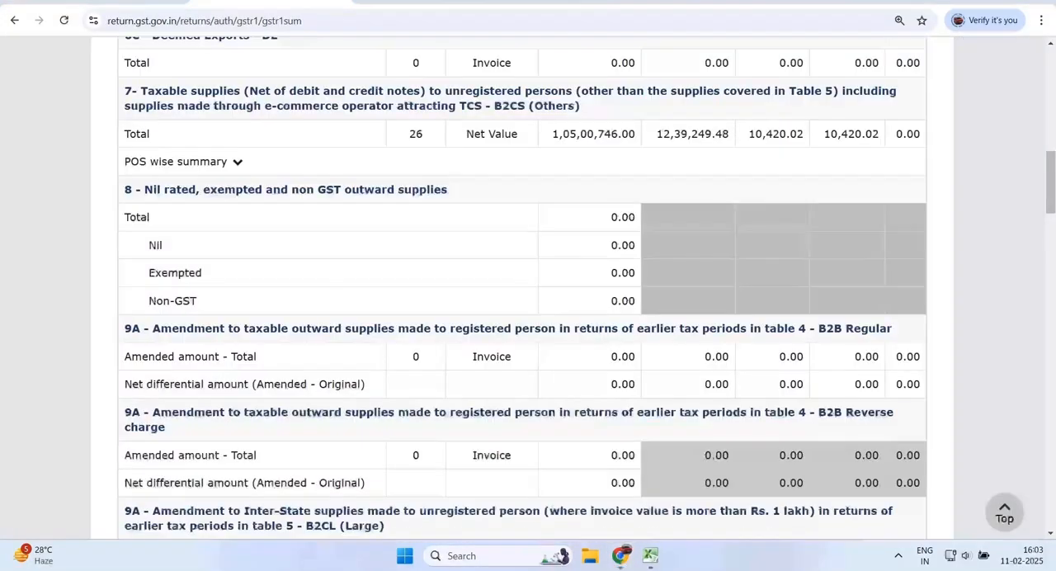
drag(623, 198, 772, 198)
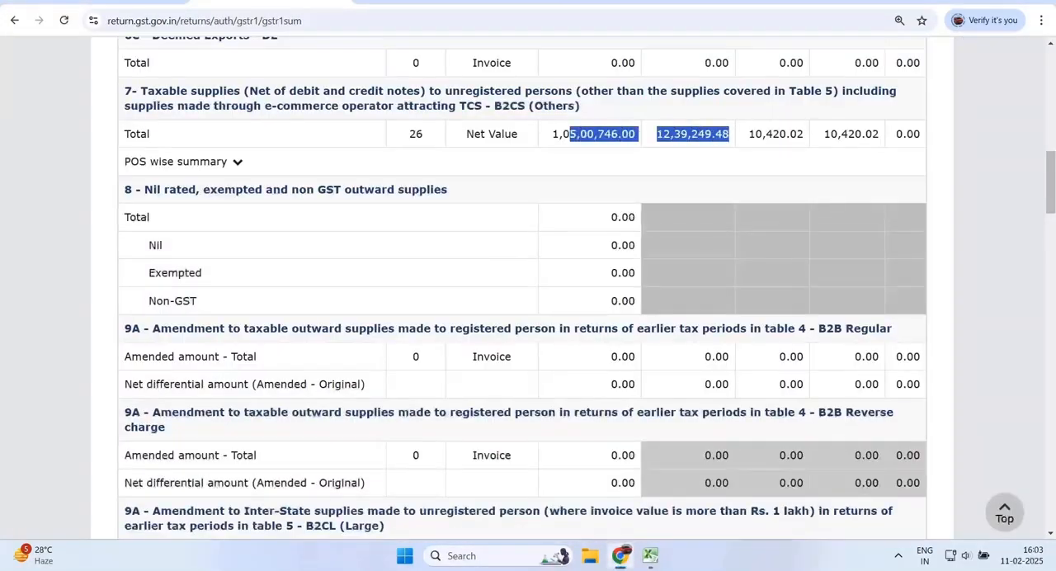
- Examine the 9B - Credit/Debit Notes (Unregistered) totals in the consolidated summary
scroll(528, 289, down, 4)
scroll(528, 289, down, 9)
scroll(528, 289, up, 1)
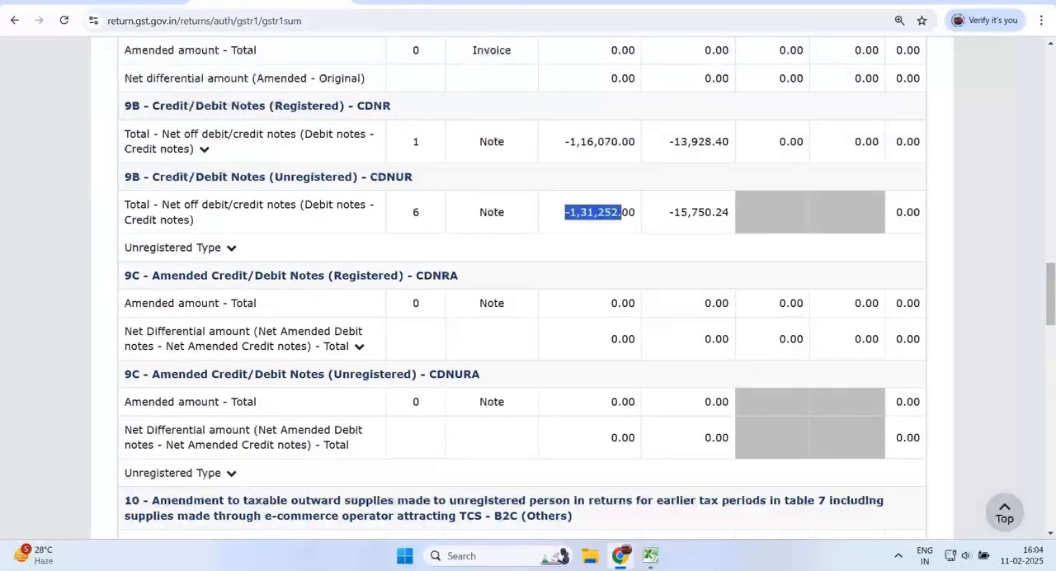
drag(196, 177, 358, 177)
- Check the HSN-wise summary totals and the section 14 e-commerce operator amounts in the consolidated summary
scroll(522, 289, down, 10)
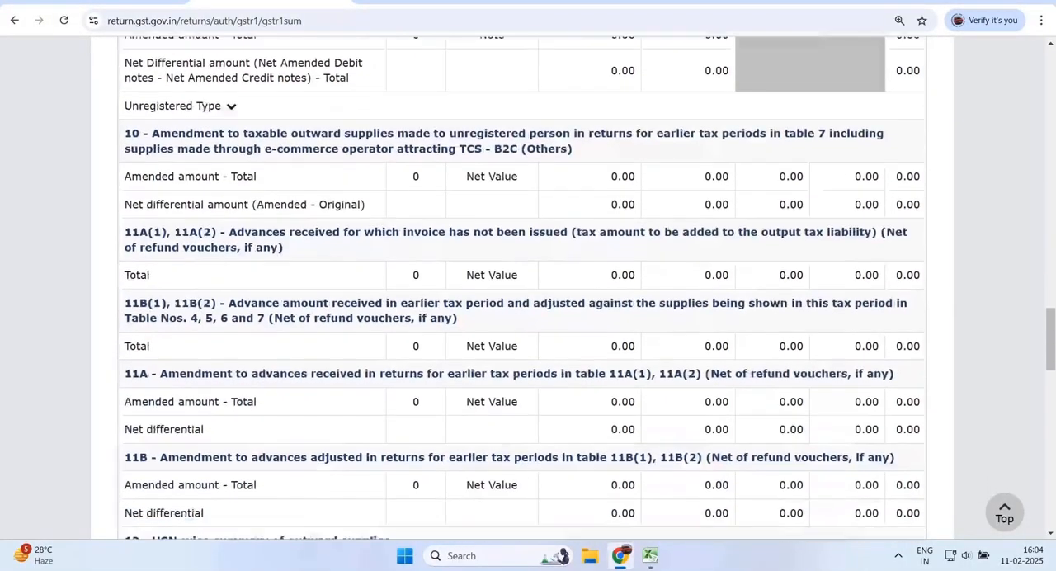
drag(552, 109, 805, 108)
click(805, 110)
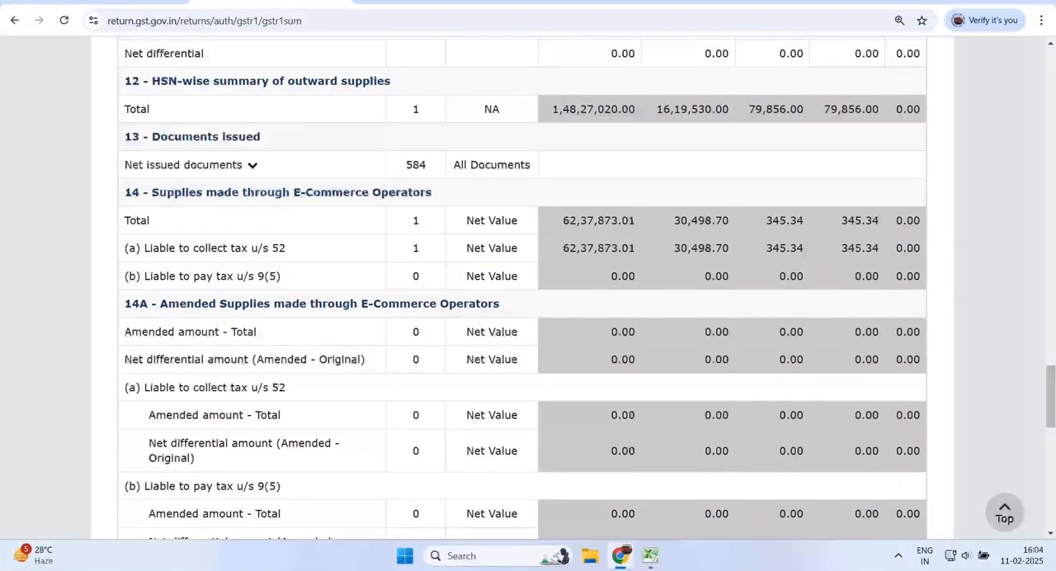
drag(587, 248, 619, 275)
- Check the Total Liability row's value and tax amounts at the end of the consolidated summary
scroll(618, 276, down, 10)
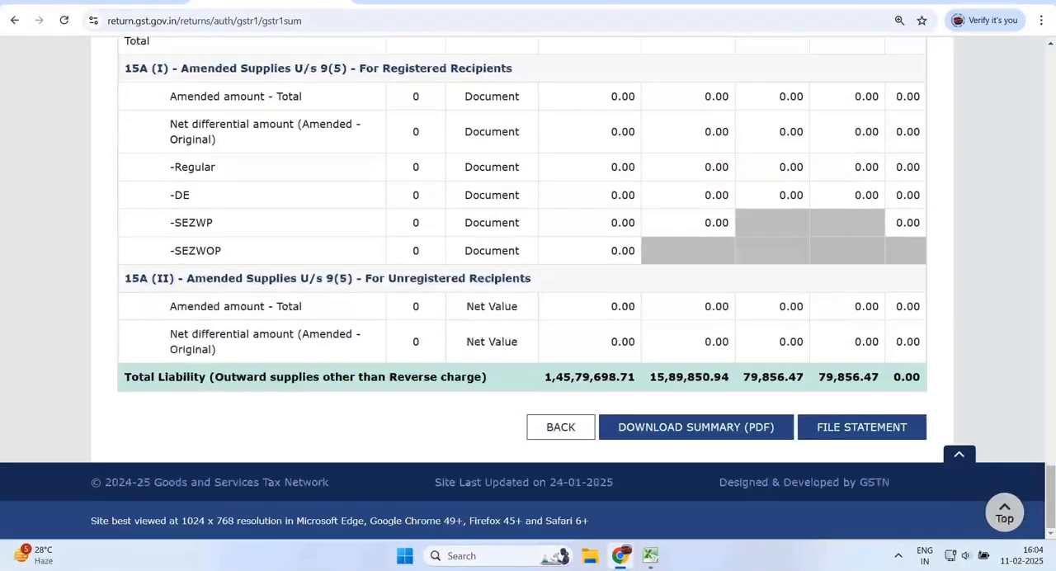
drag(544, 377, 871, 377)
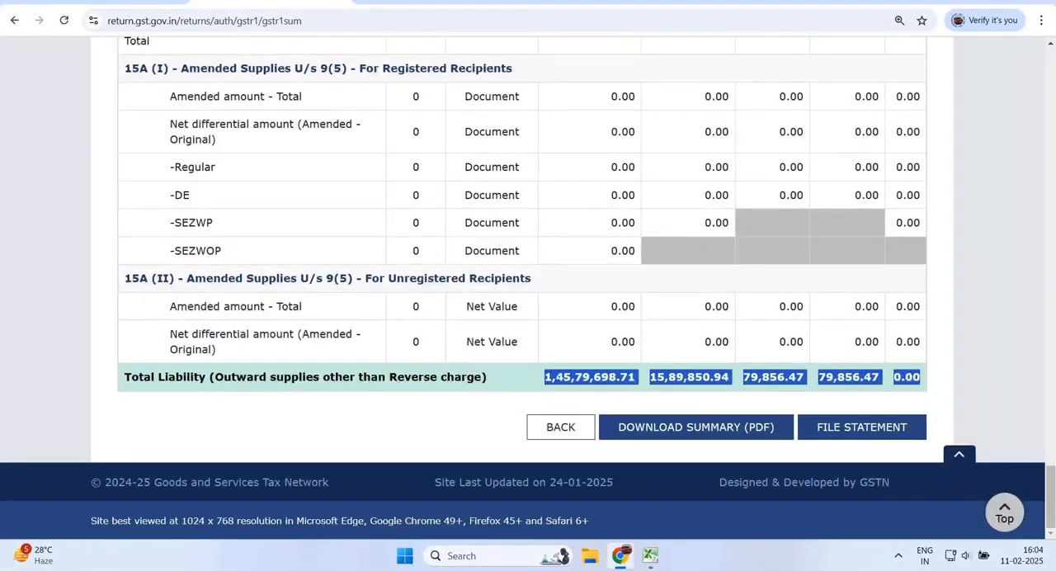
double_click(689, 377)
- Proceed to file the GSTR-1 statement with the declaration and authorised signatory set, choosing EVC as the filing method
click(862, 427)
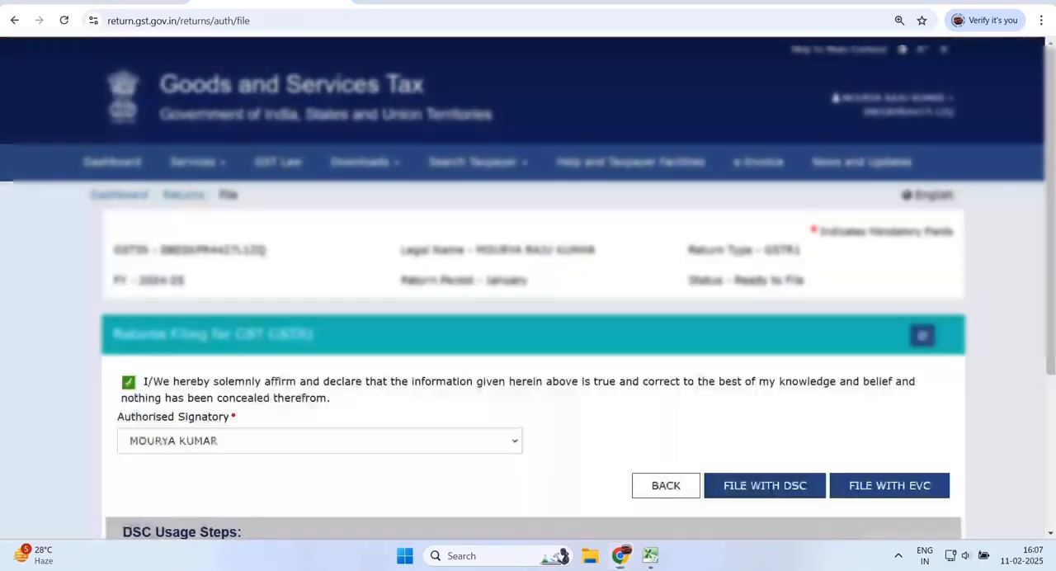
click(890, 486)
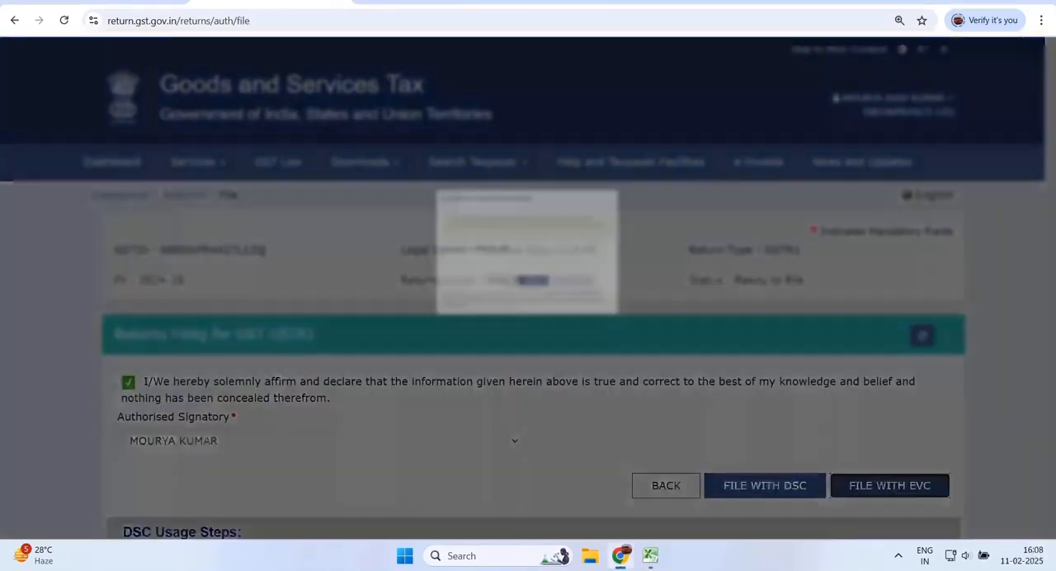